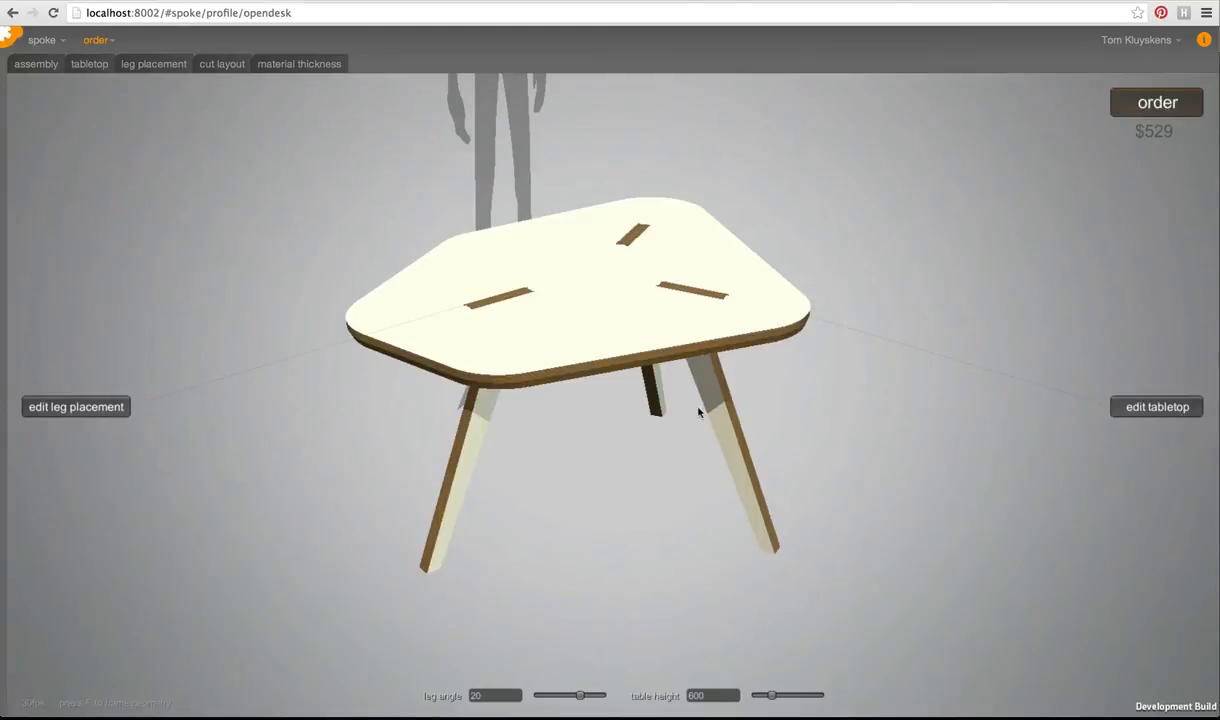
Reduce the table's leg angle to about 16.93.
{"action": "left_click_drag", "start_coordinate": [699, 411], "coordinate": [648, 383]}
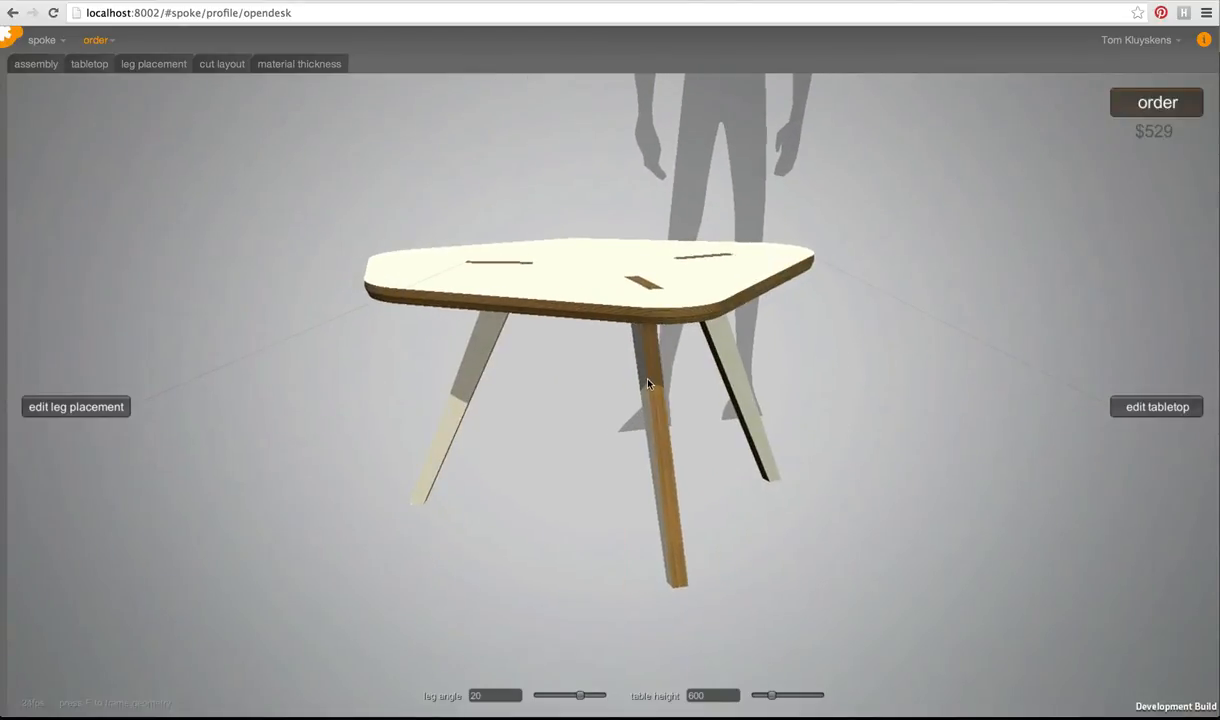
{"action": "left_click_drag", "start_coordinate": [771, 697], "coordinate": [771, 697]}
{"action": "left_click_drag", "start_coordinate": [576, 697], "coordinate": [571, 698]}
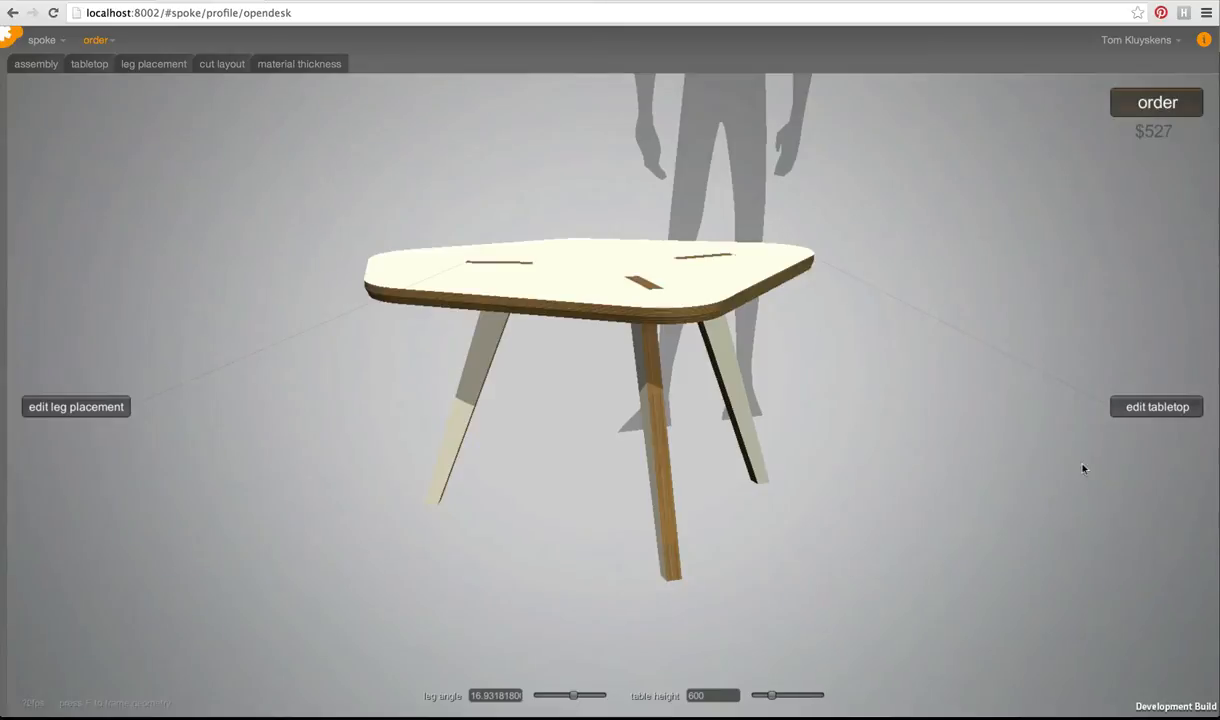
Reshape the tabletop outline into an elongated polygon about 2138 mm long and 873 mm deep by repositioning its corner points.
{"action": "left_click", "coordinate": [1156, 408]}
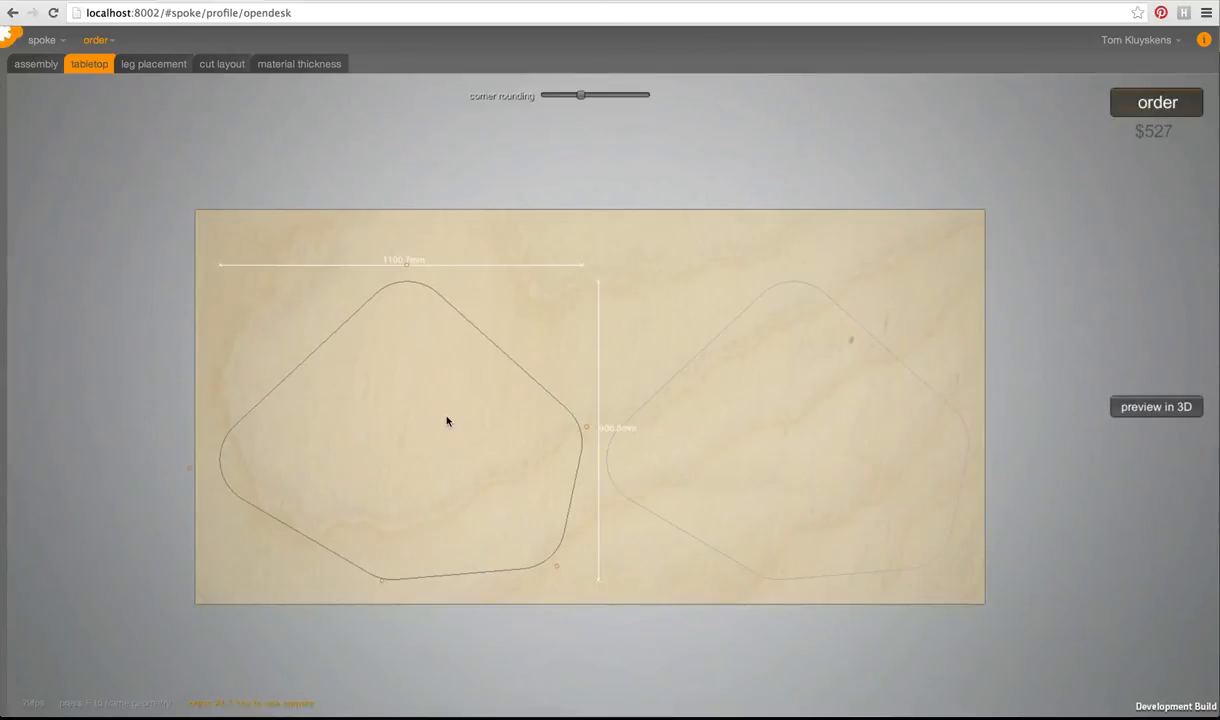
{"action": "left_click_drag", "start_coordinate": [659, 362], "coordinate": [512, 597]}
{"action": "left_click_drag", "start_coordinate": [569, 513], "coordinate": [909, 503]}
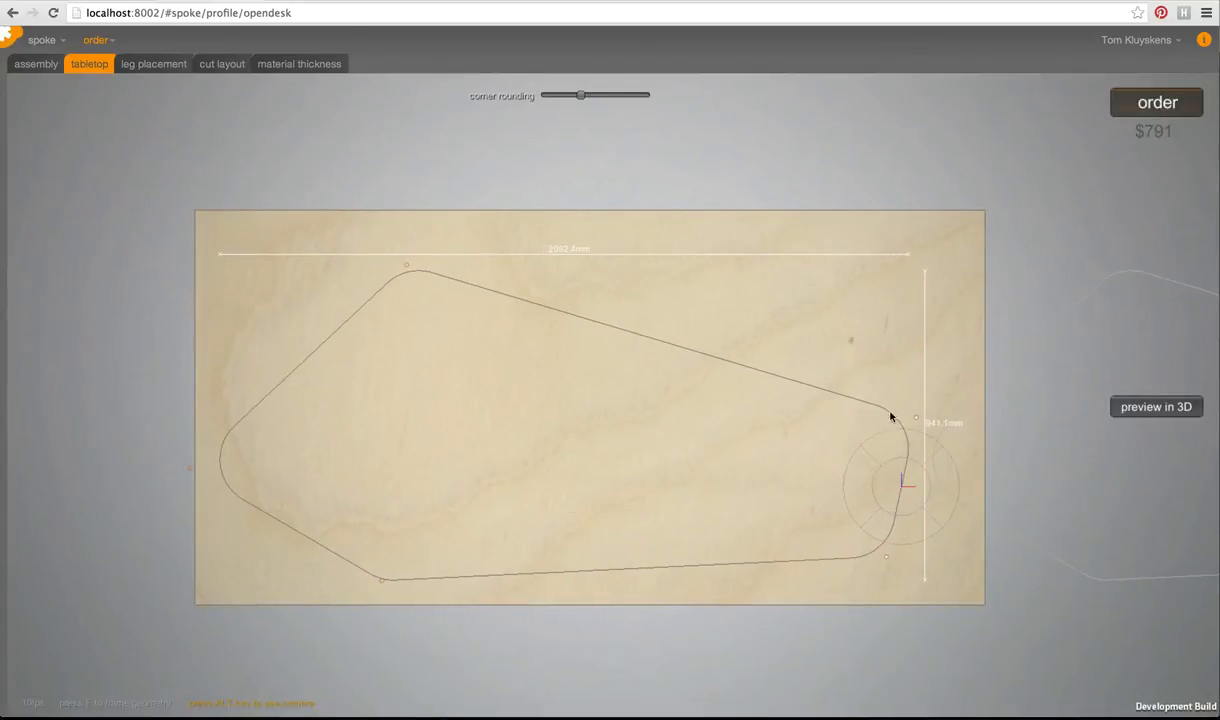
{"action": "left_click_drag", "start_coordinate": [879, 373], "coordinate": [922, 360]}
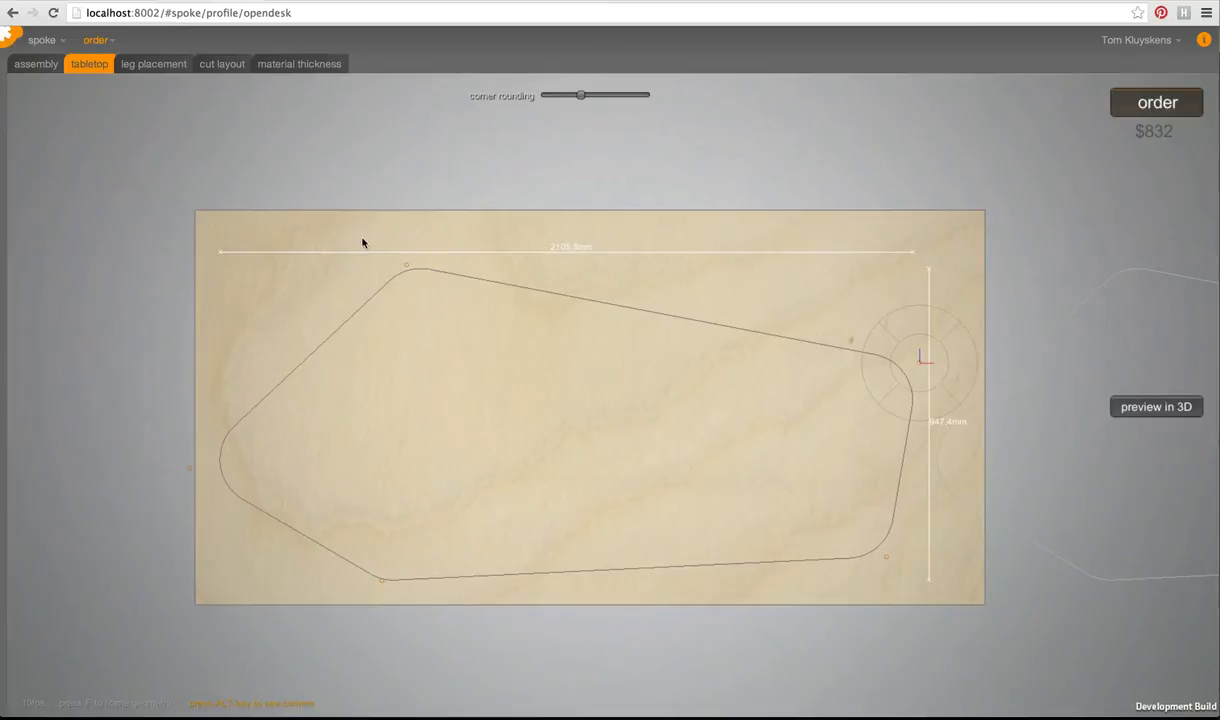
{"action": "left_click_drag", "start_coordinate": [407, 266], "coordinate": [315, 299]}
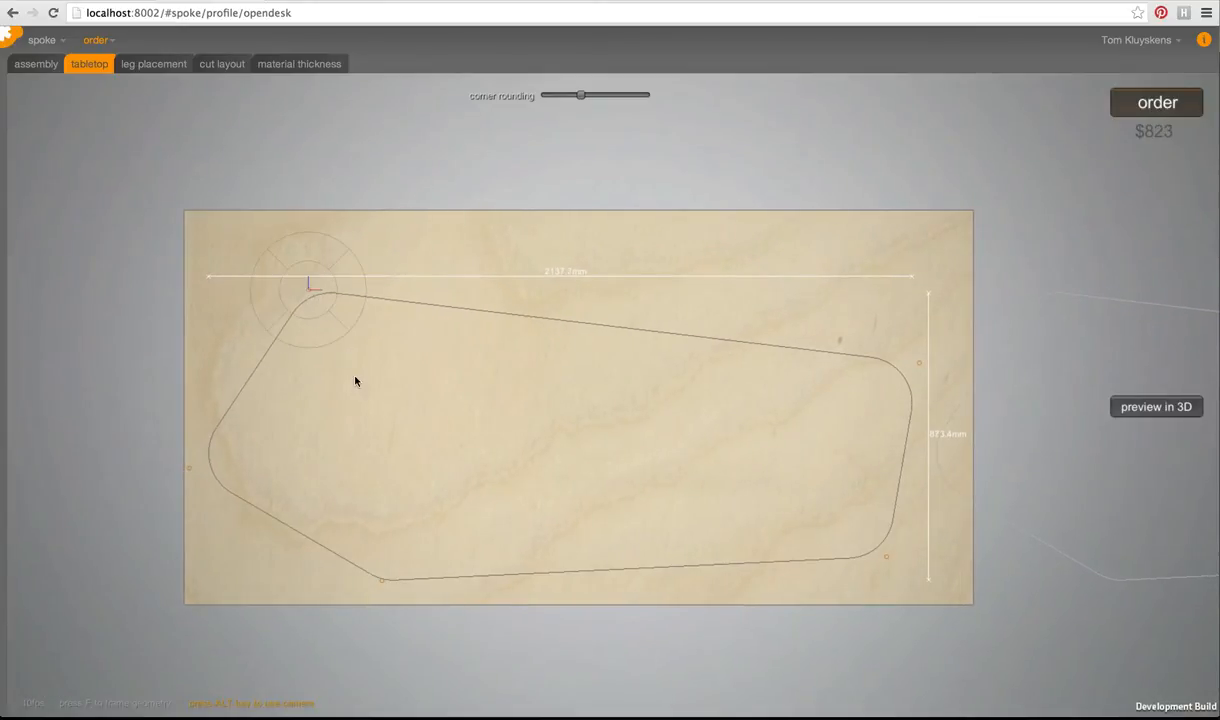
Set the number of legs in the leg placement to 4.
{"action": "left_click", "coordinate": [152, 63]}
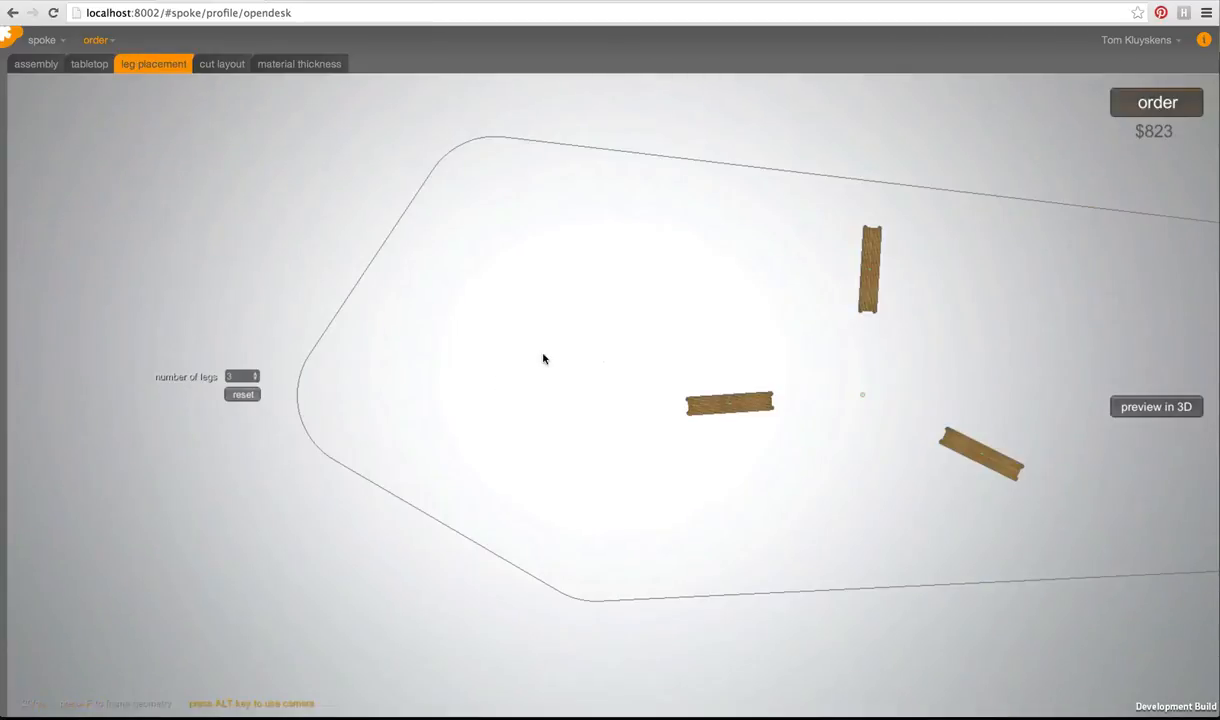
{"action": "left_click", "coordinate": [102, 411]}
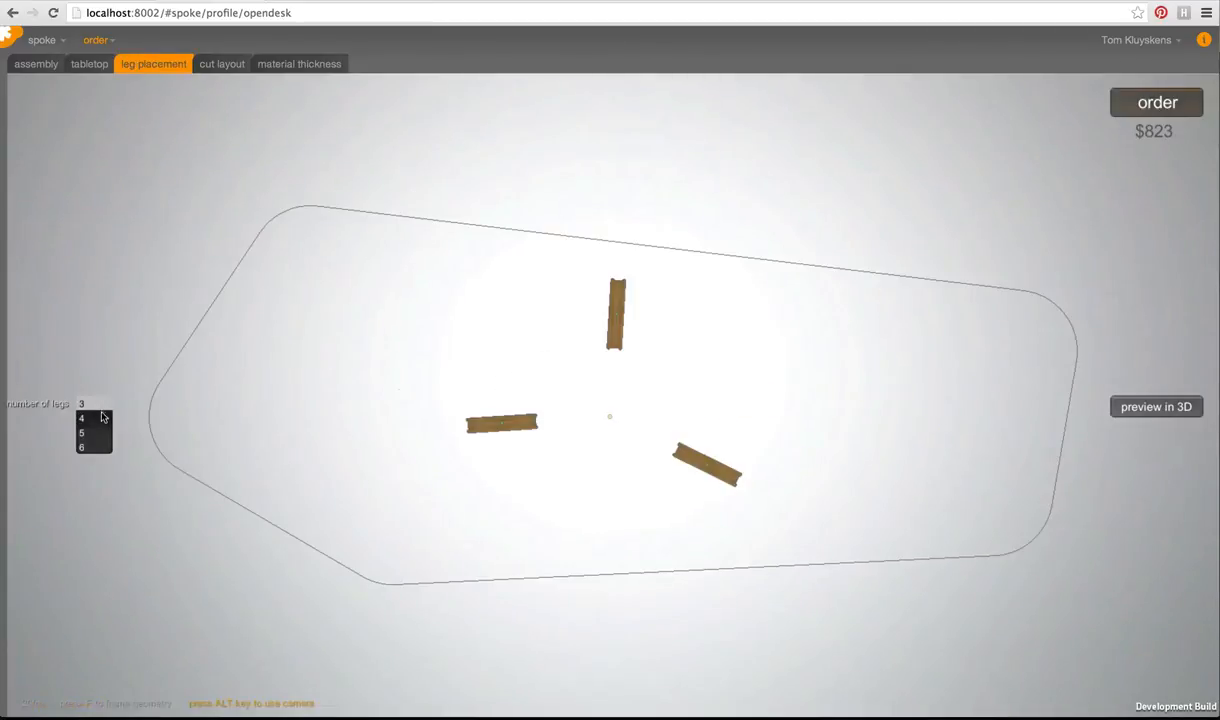
{"action": "left_click", "coordinate": [98, 420]}
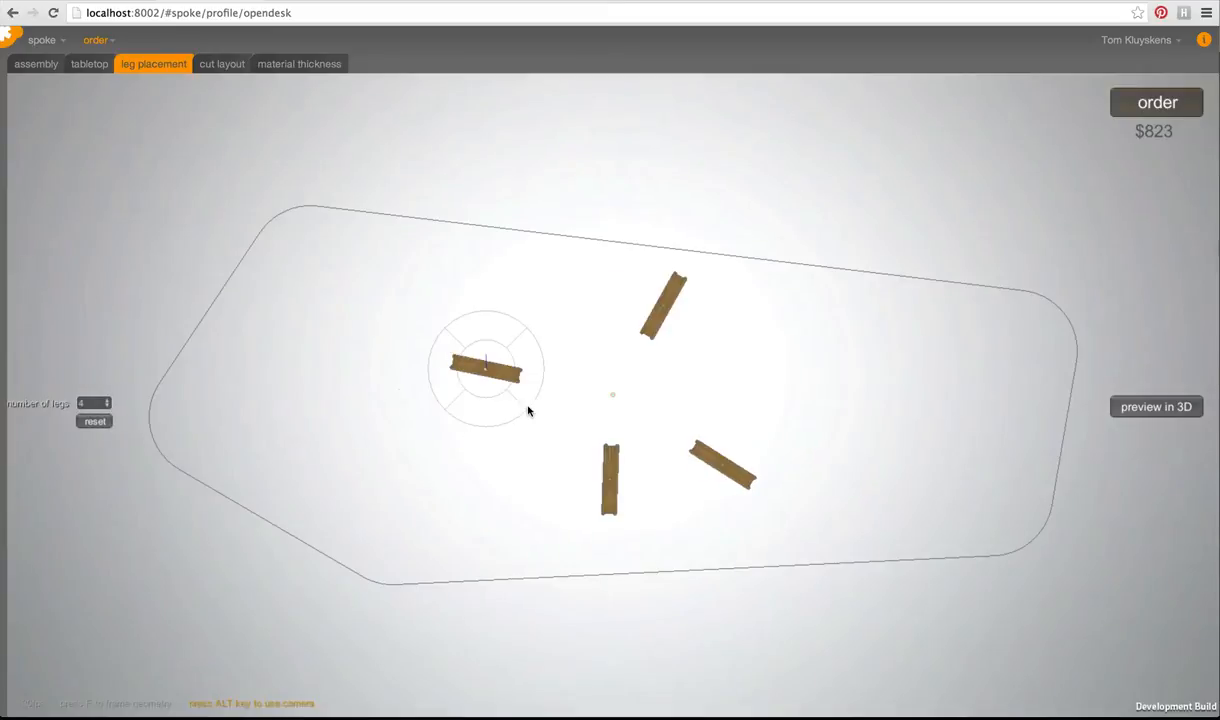
Spread the four legs outward so that one sits near each corner area of the elongated tabletop.
{"action": "left_click_drag", "start_coordinate": [480, 365], "coordinate": [350, 287]}
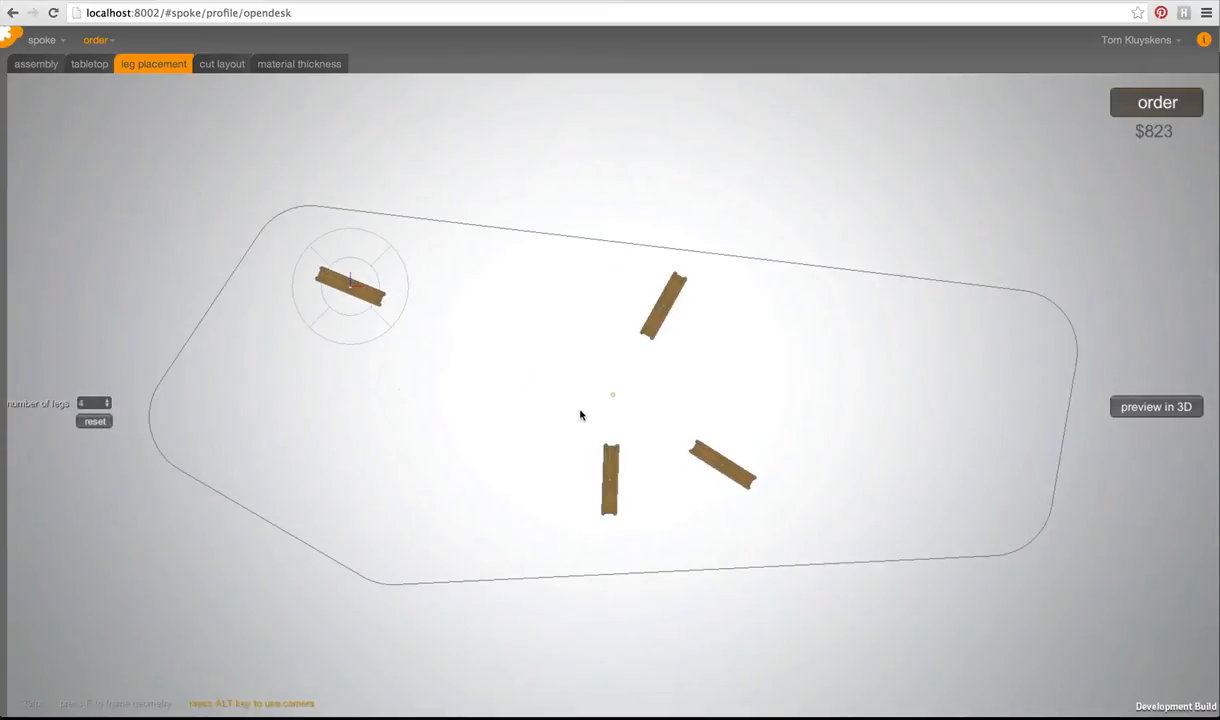
{"action": "left_click_drag", "start_coordinate": [610, 477], "coordinate": [430, 512]}
{"action": "left_click", "coordinate": [655, 297]}
{"action": "mouse_move", "coordinate": [685, 327]}
{"action": "left_mouse_down"}
{"action": "mouse_move", "coordinate": [811, 351]}
{"action": "mouse_move", "coordinate": [978, 353]}
{"action": "left_mouse_up"}
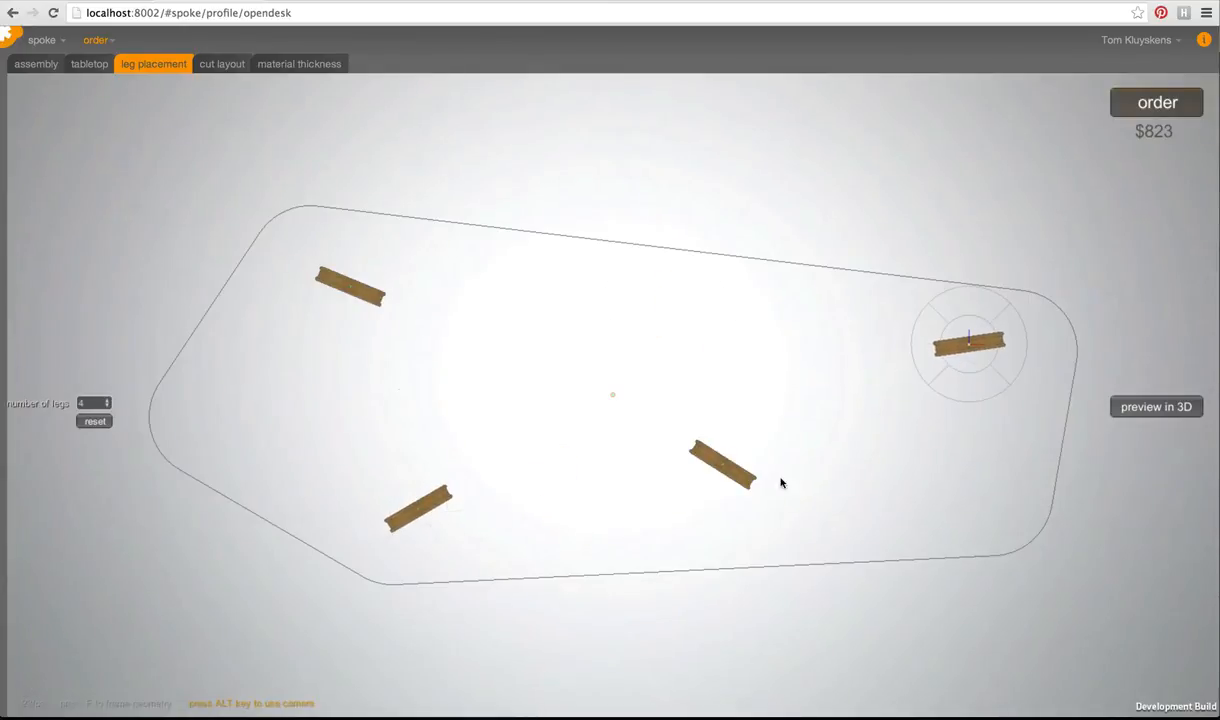
{"action": "left_click_drag", "start_coordinate": [714, 466], "coordinate": [941, 502]}
{"action": "left_click_drag", "start_coordinate": [418, 508], "coordinate": [408, 507]}
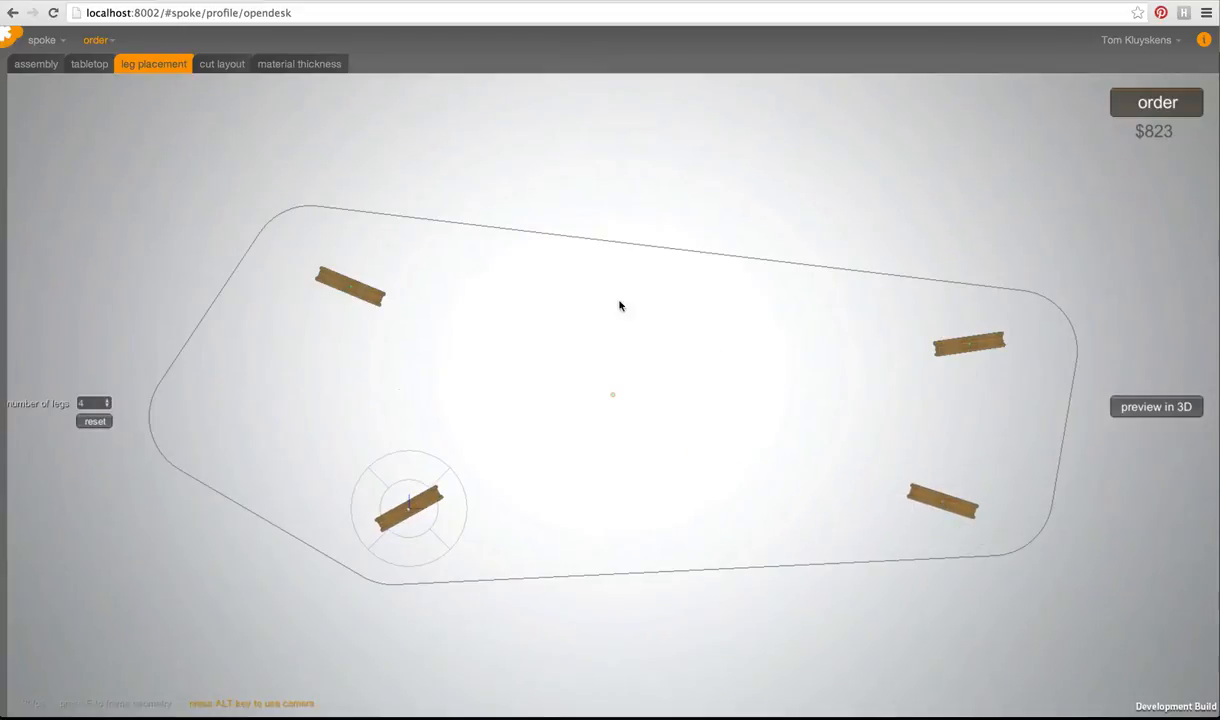
Preview the table in 3D and raise the table height to about 704.5.
{"action": "left_click", "coordinate": [1140, 407]}
{"action": "left_click", "coordinate": [1140, 407]}
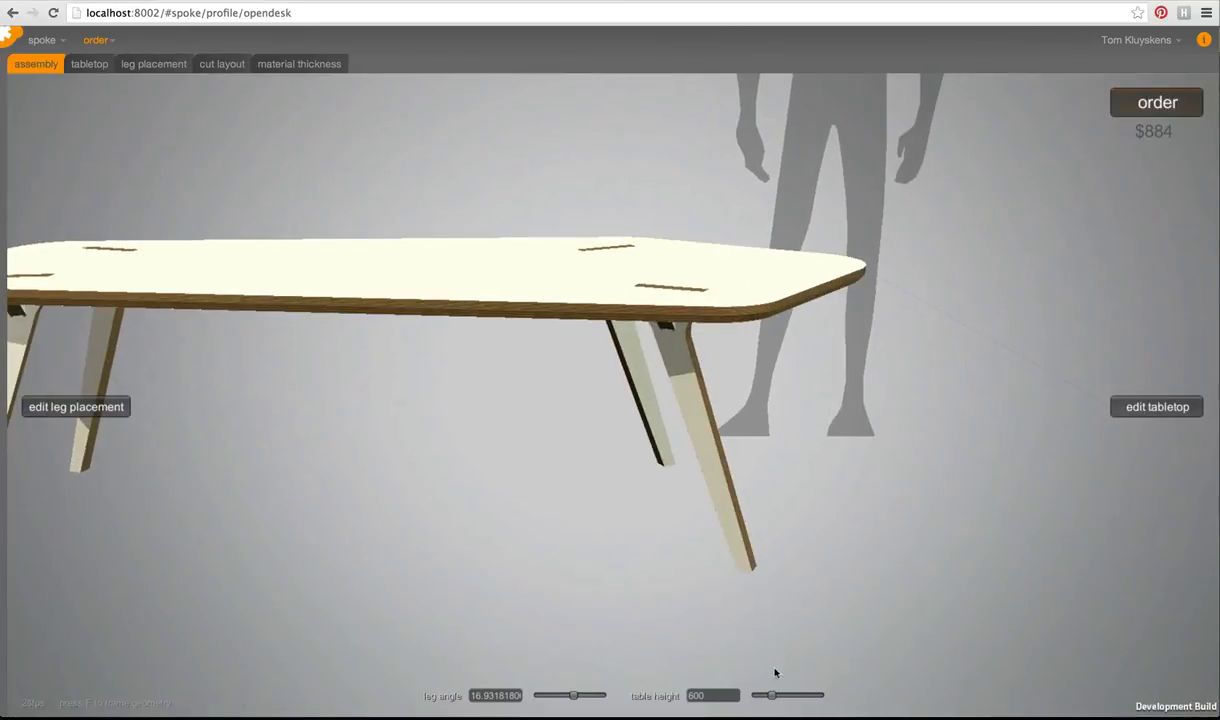
{"action": "left_click", "coordinate": [772, 697]}
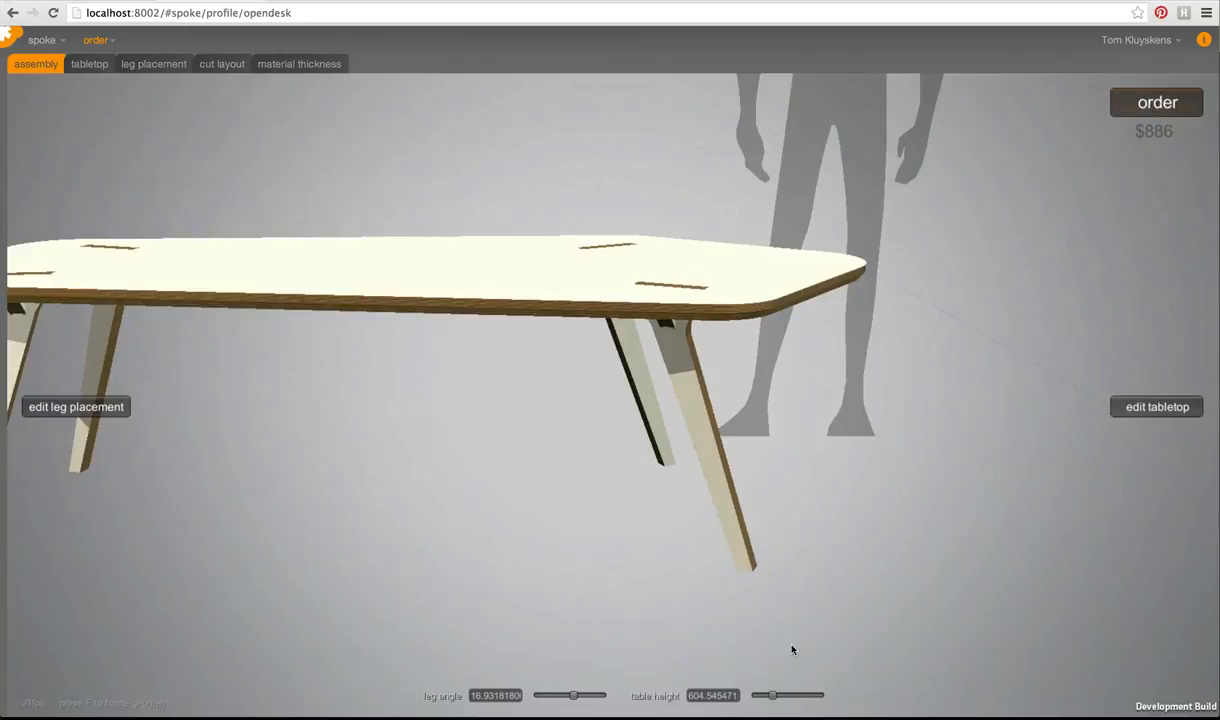
{"action": "left_click", "coordinate": [784, 696]}
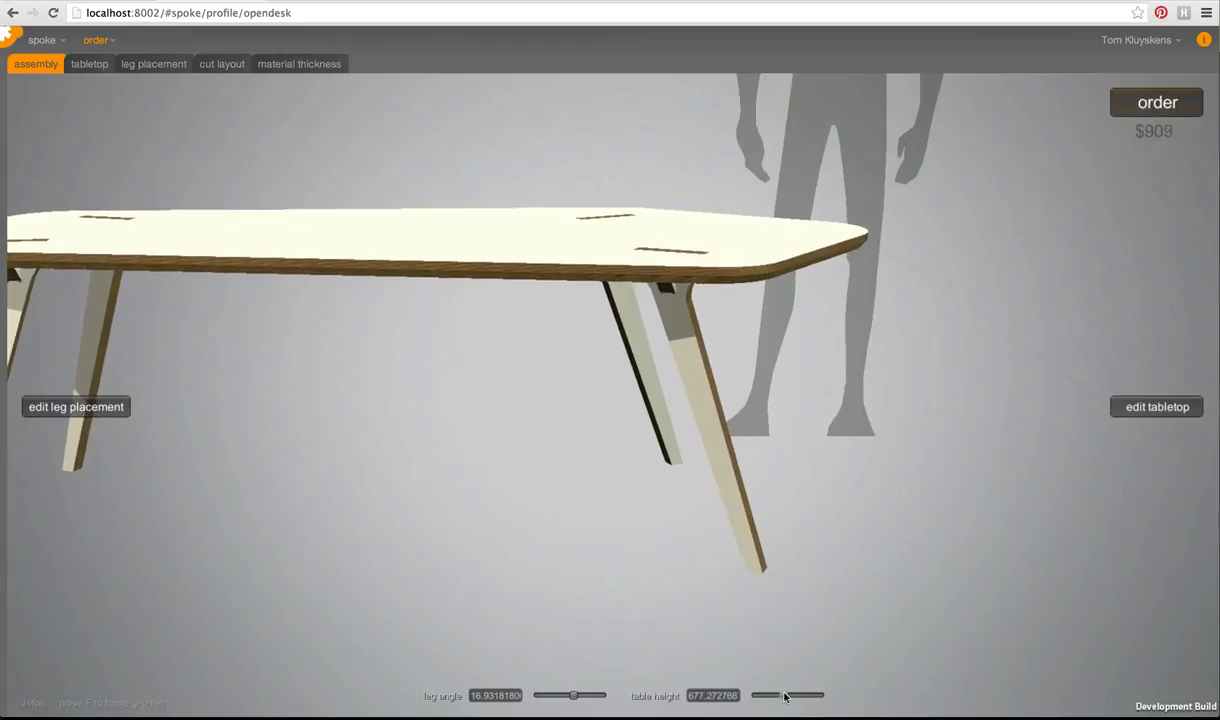
{"action": "left_click", "coordinate": [787, 696]}
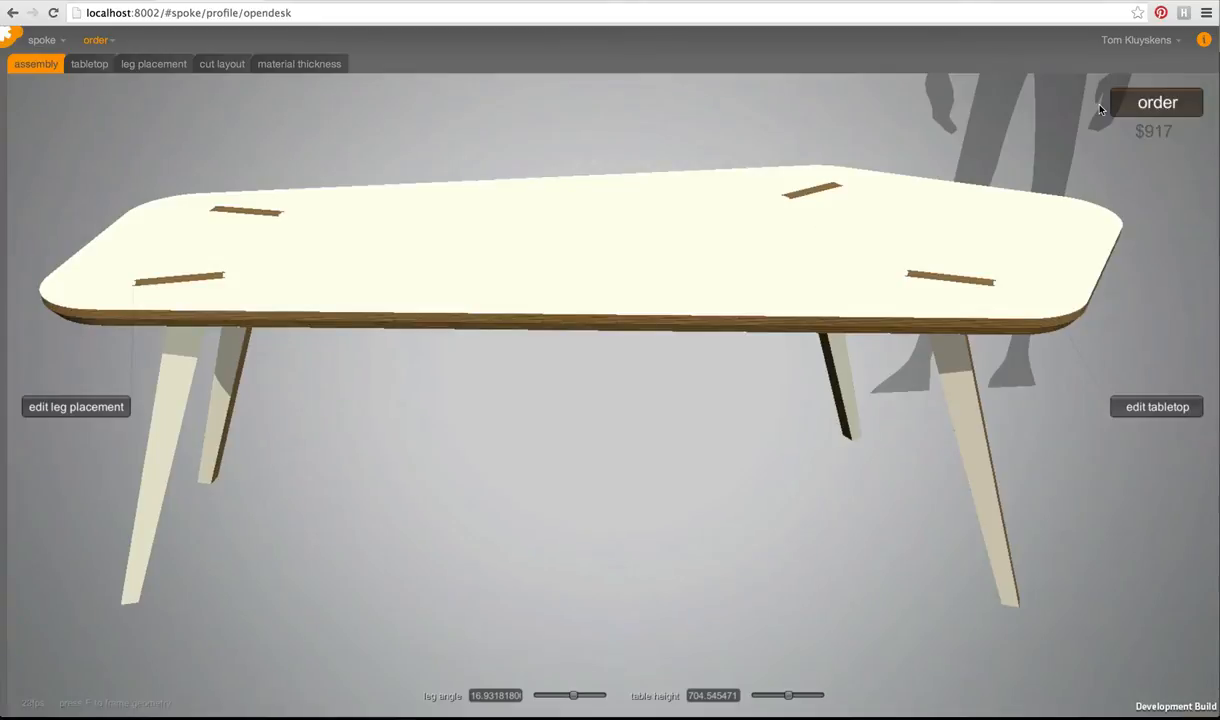
Submit an order for the table under the name "my opendesk" and dismiss the confirmation.
{"action": "left_click", "coordinate": [1158, 103]}
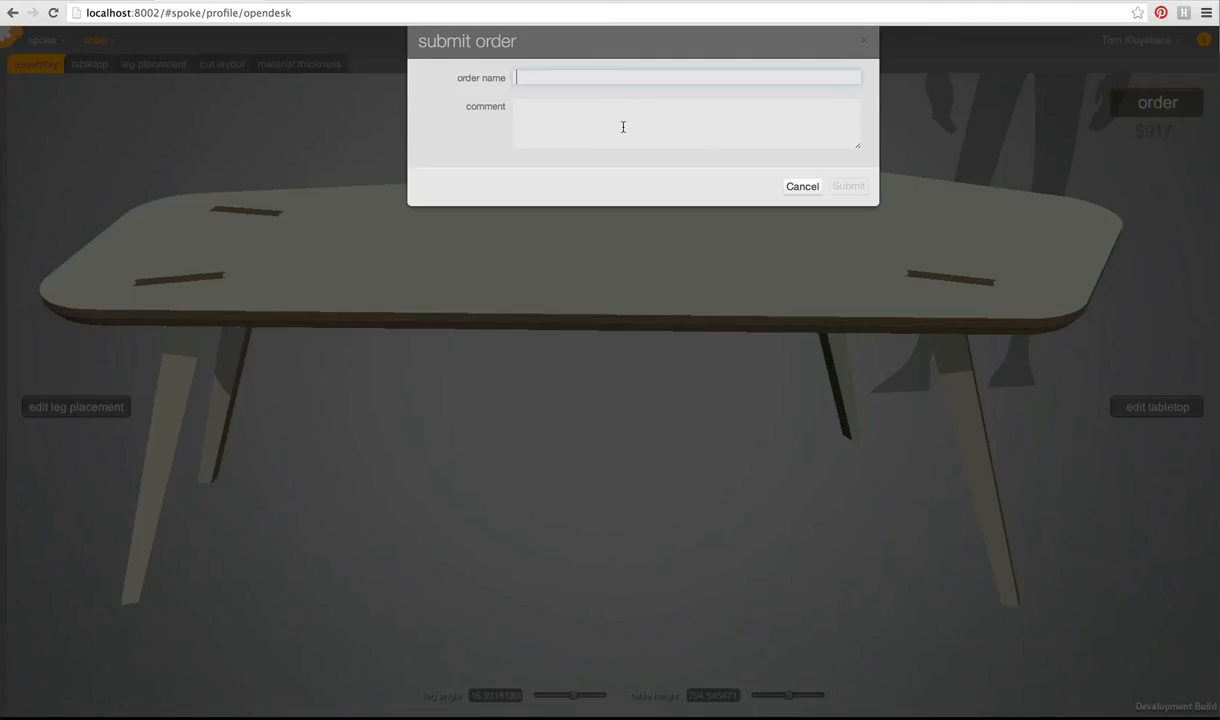
{"action": "type", "text": "my opendesk"}
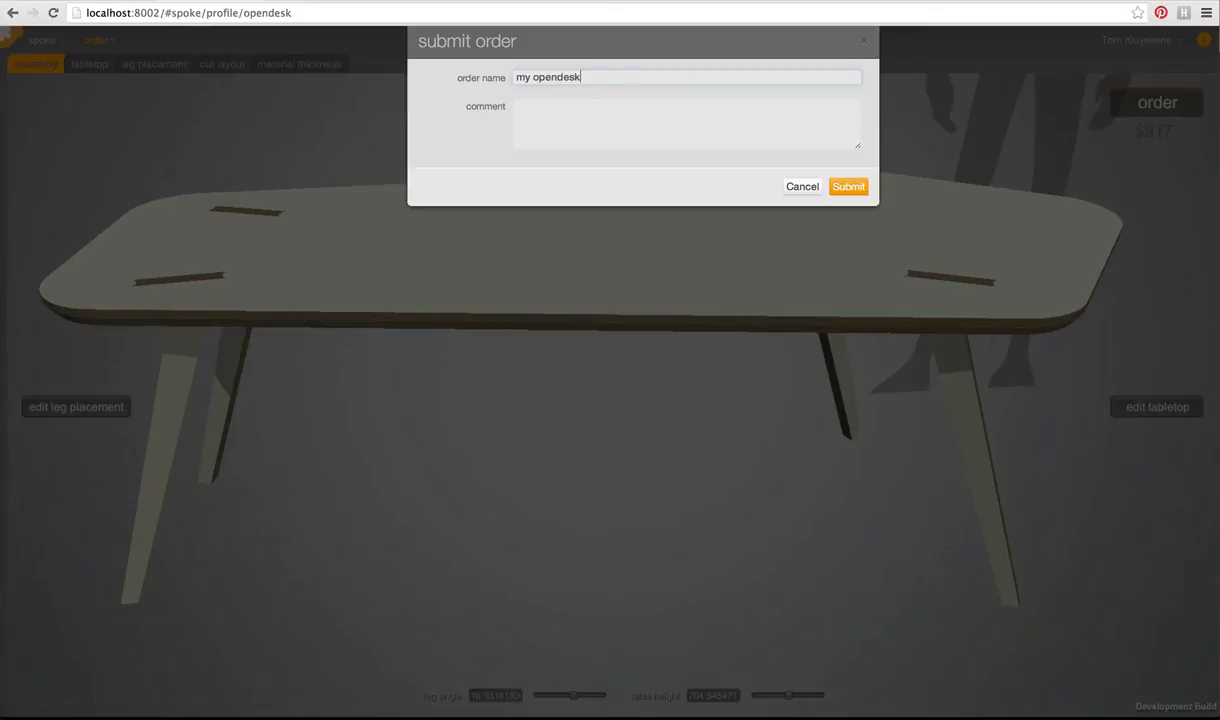
{"action": "left_click", "coordinate": [850, 186]}
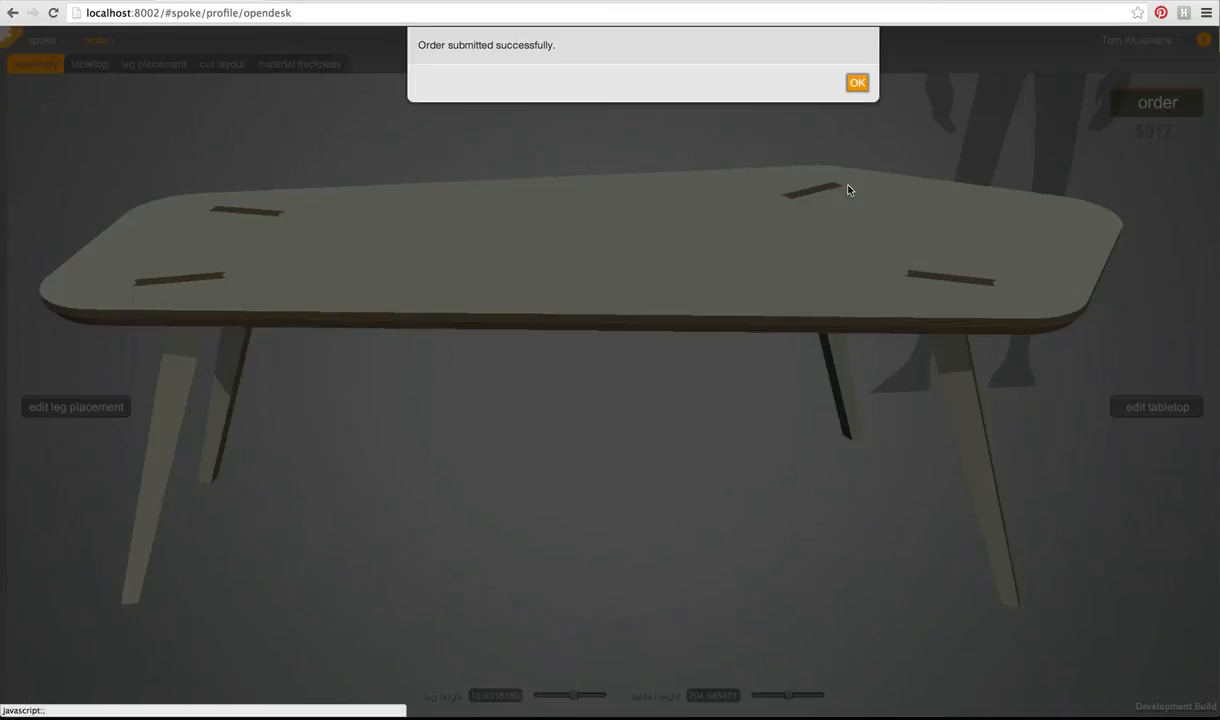
{"action": "left_click", "coordinate": [856, 83]}
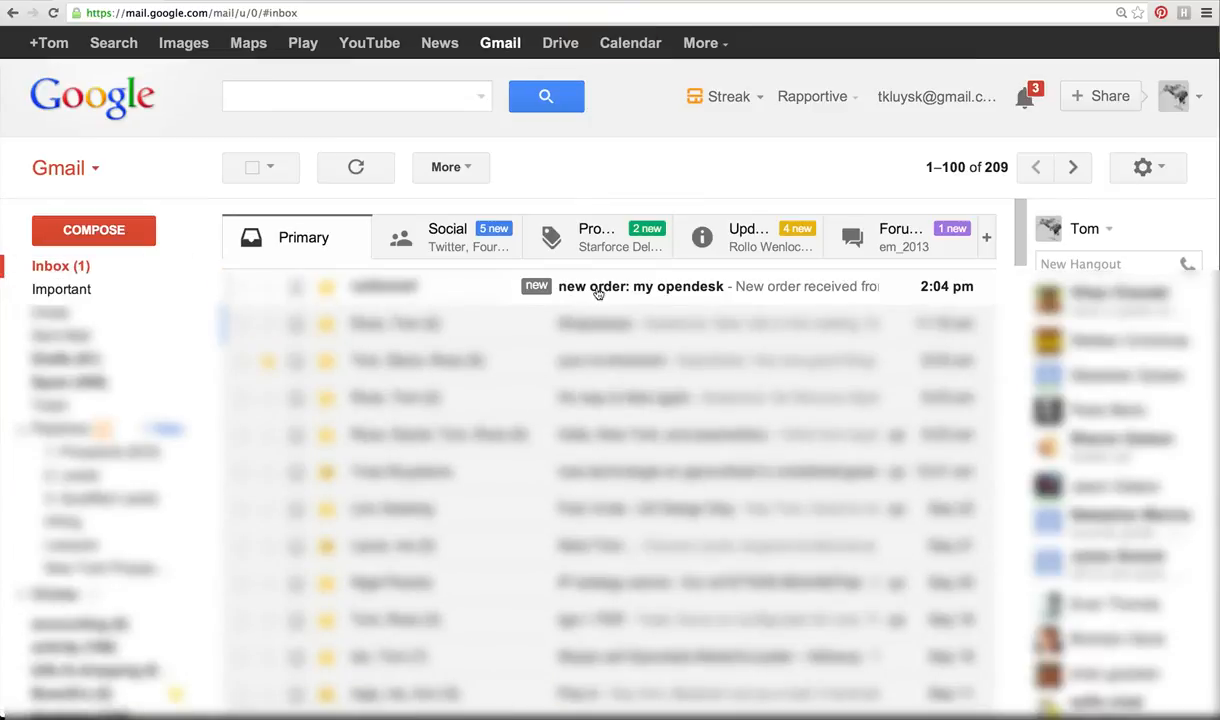
Switch to Gmail, open the "new order: my opendesk" message, follow its preset link and collapse the parameter sidebar.
{"action": "left_click", "coordinate": [597, 288]}
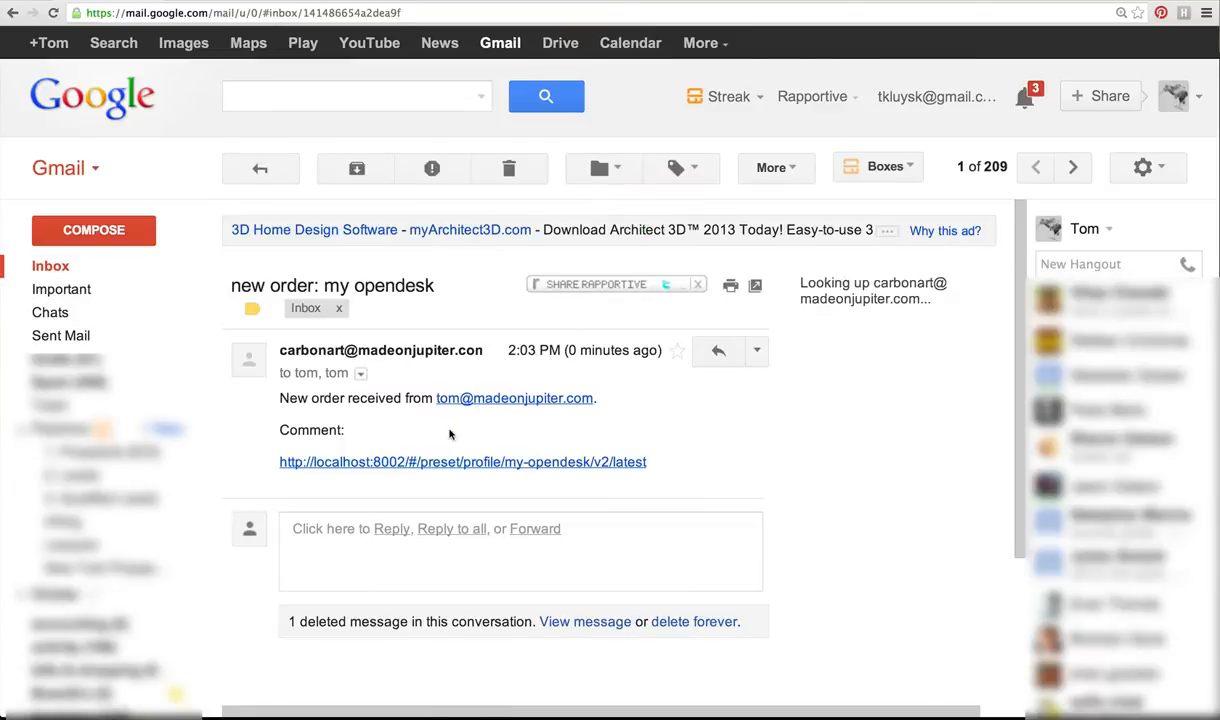
{"action": "left_click", "coordinate": [396, 465]}
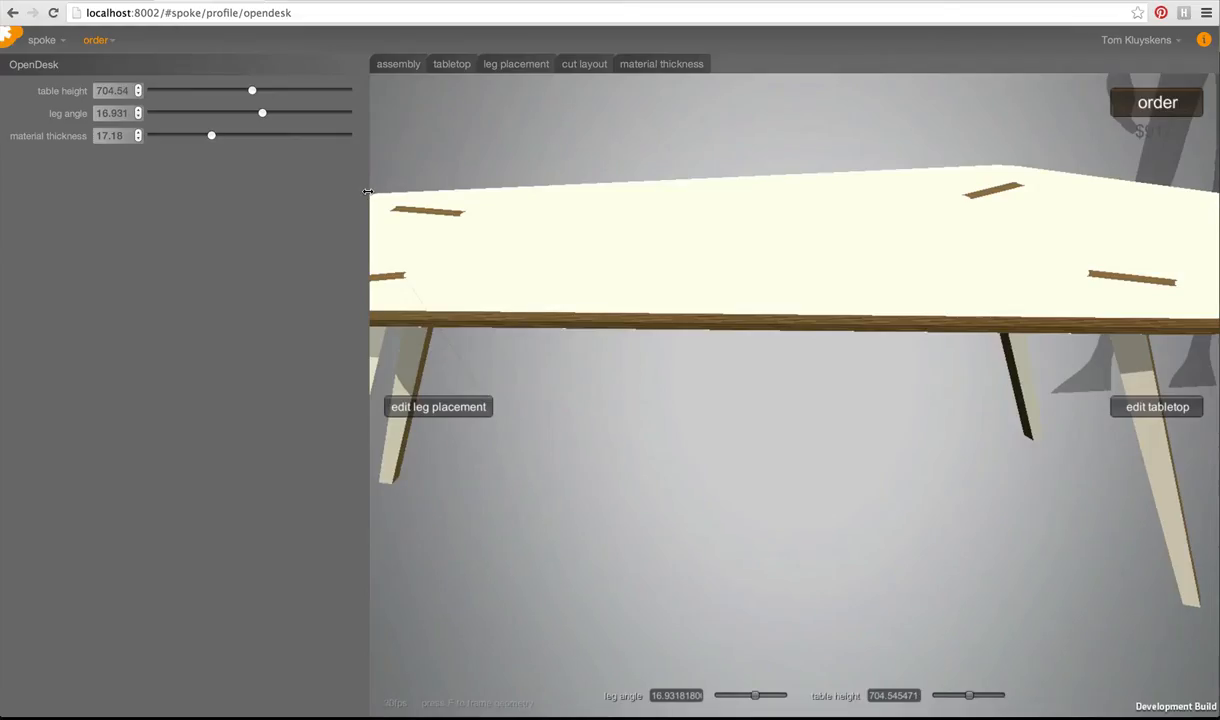
{"action": "left_click_drag", "start_coordinate": [354, 191], "coordinate": [44, 201]}
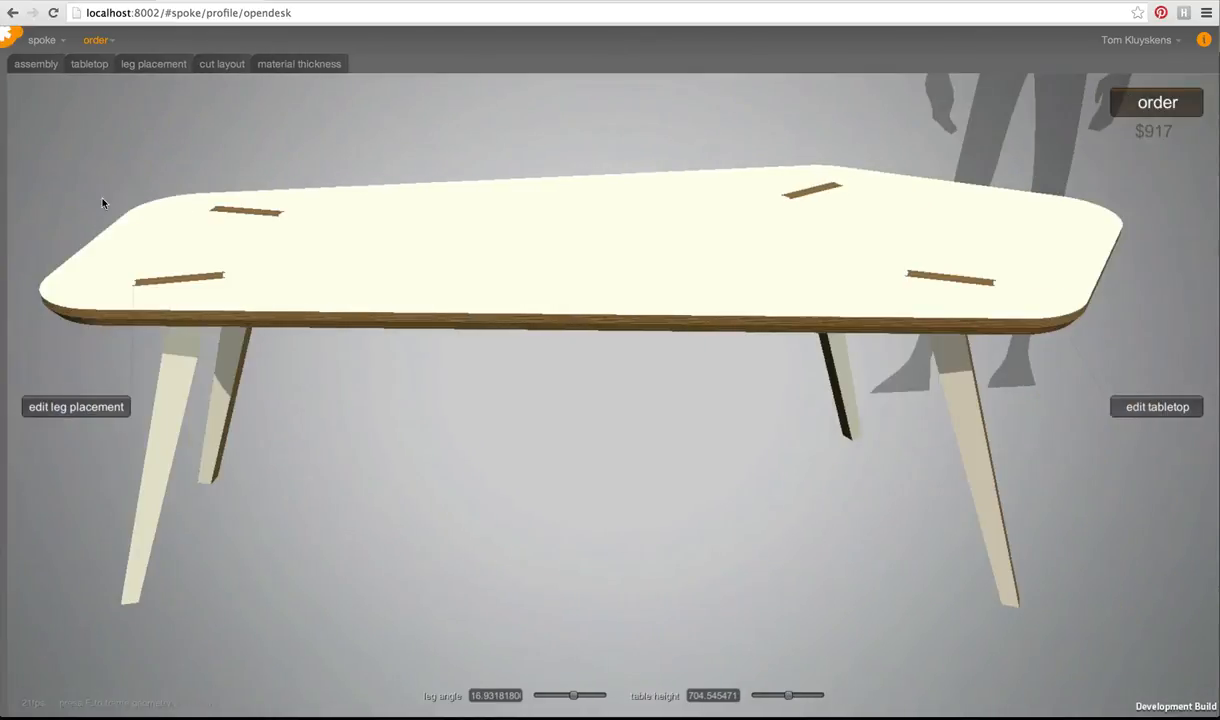
Increase the material thickness of the ordered table to about 18.28.
{"action": "left_click_drag", "start_coordinate": [534, 260], "coordinate": [448, 209]}
{"action": "left_click", "coordinate": [306, 65]}
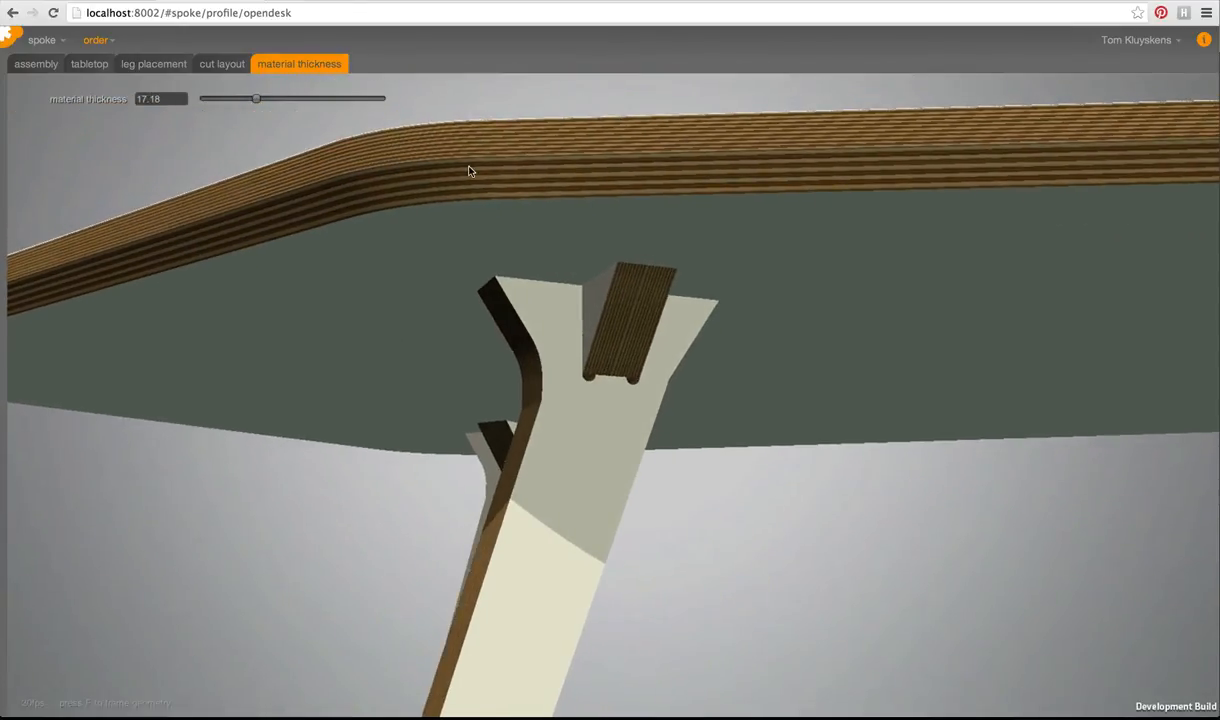
{"action": "left_click_drag", "start_coordinate": [254, 97], "coordinate": [303, 103]}
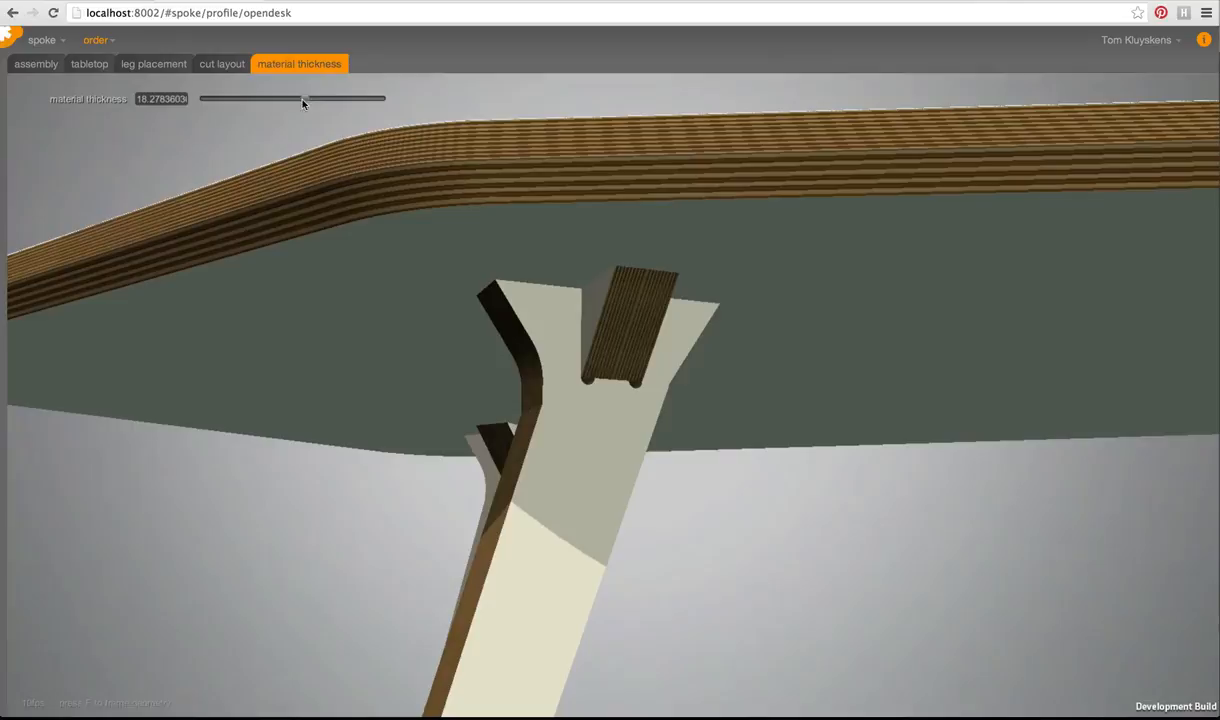
In the cut layout, reposition and slightly rotate the upper tabletop outline so it fits within the first plywood sheet.
{"action": "left_click", "coordinate": [224, 66]}
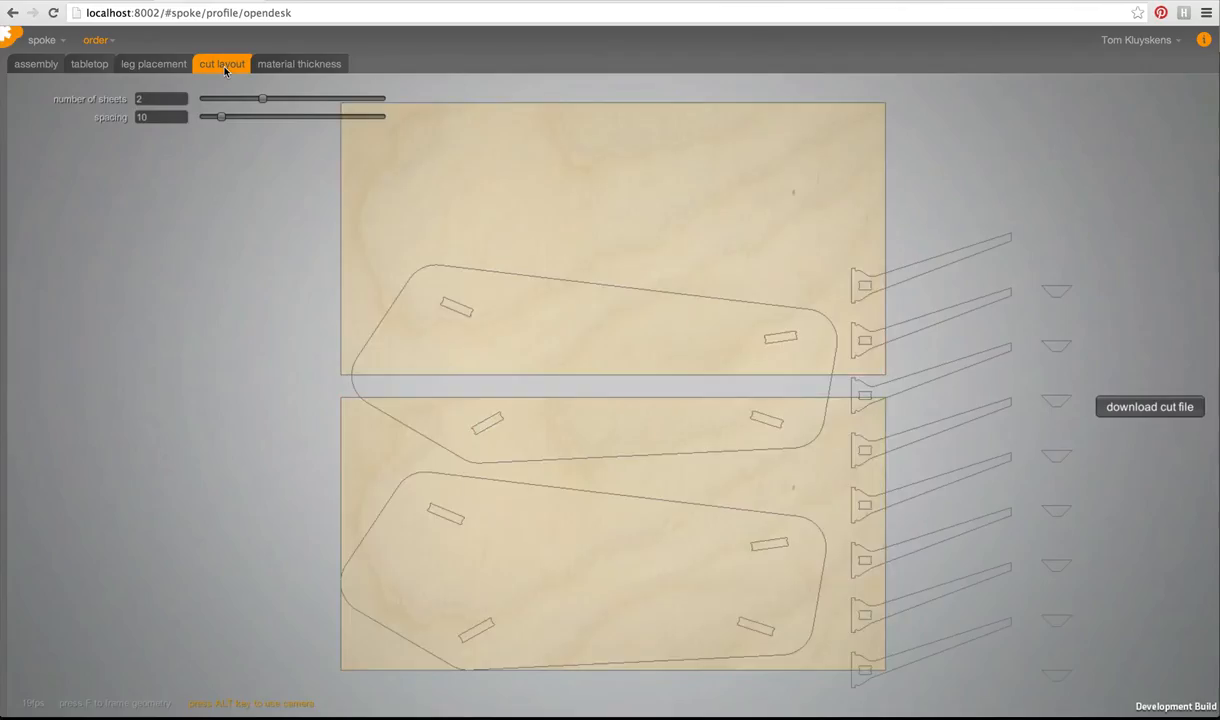
{"action": "left_click_drag", "start_coordinate": [572, 353], "coordinate": [595, 217]}
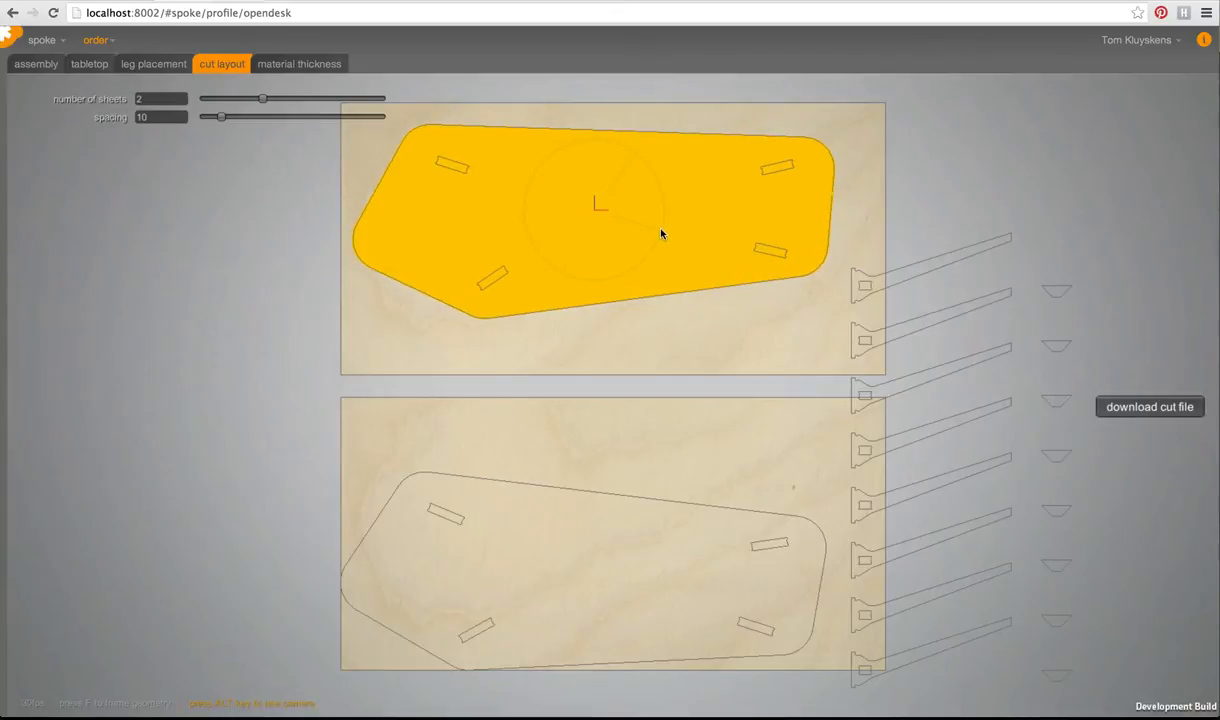
Load the "OpenDesk meeting" preset and view its assembled table in 3D.
{"action": "left_click", "coordinate": [54, 41]}
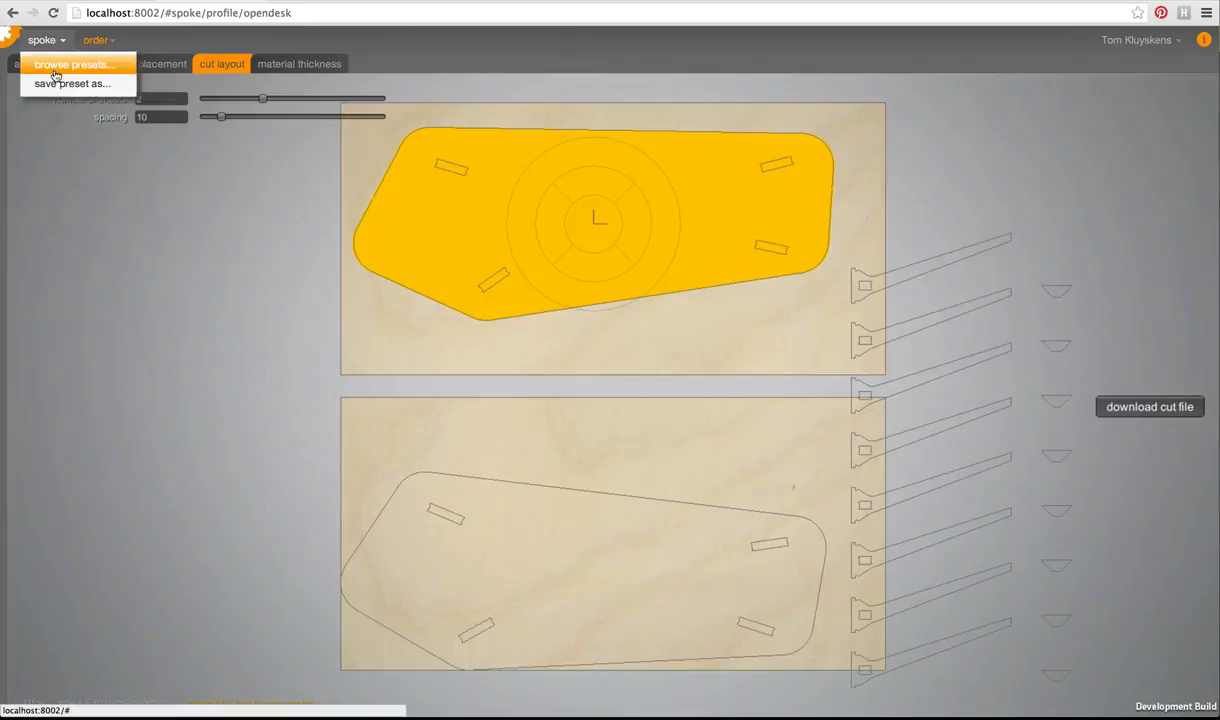
{"action": "left_click", "coordinate": [52, 65]}
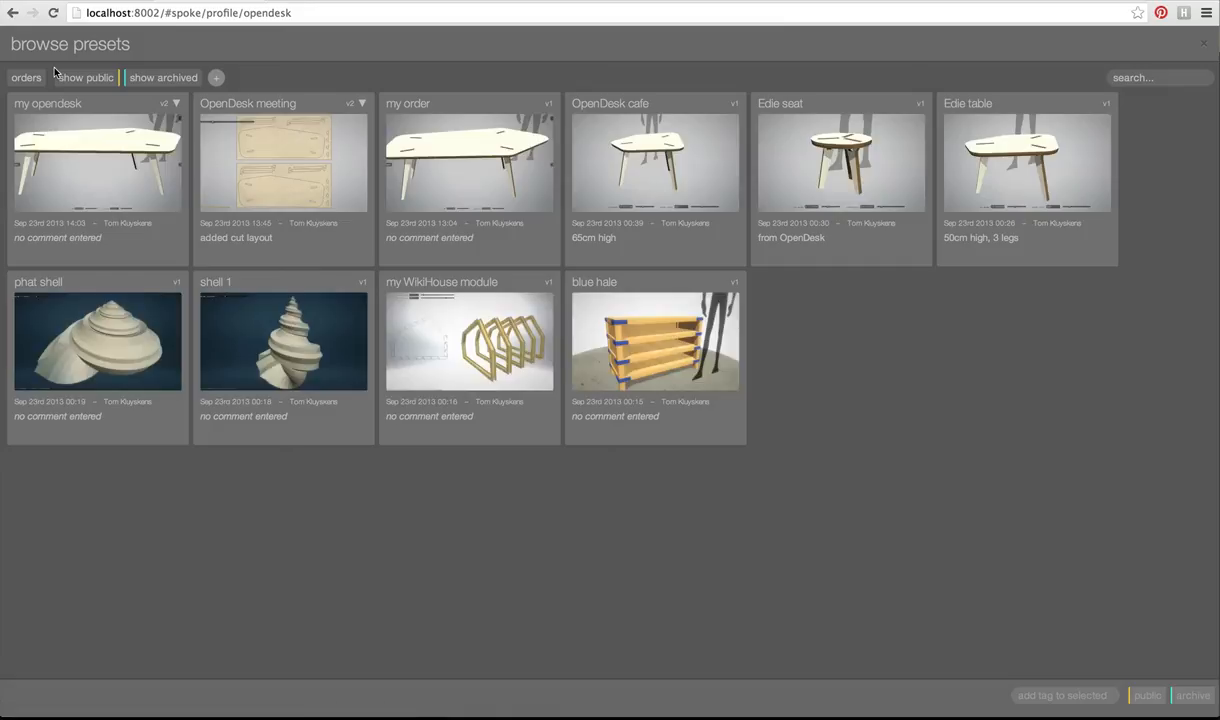
{"action": "left_click", "coordinate": [306, 170]}
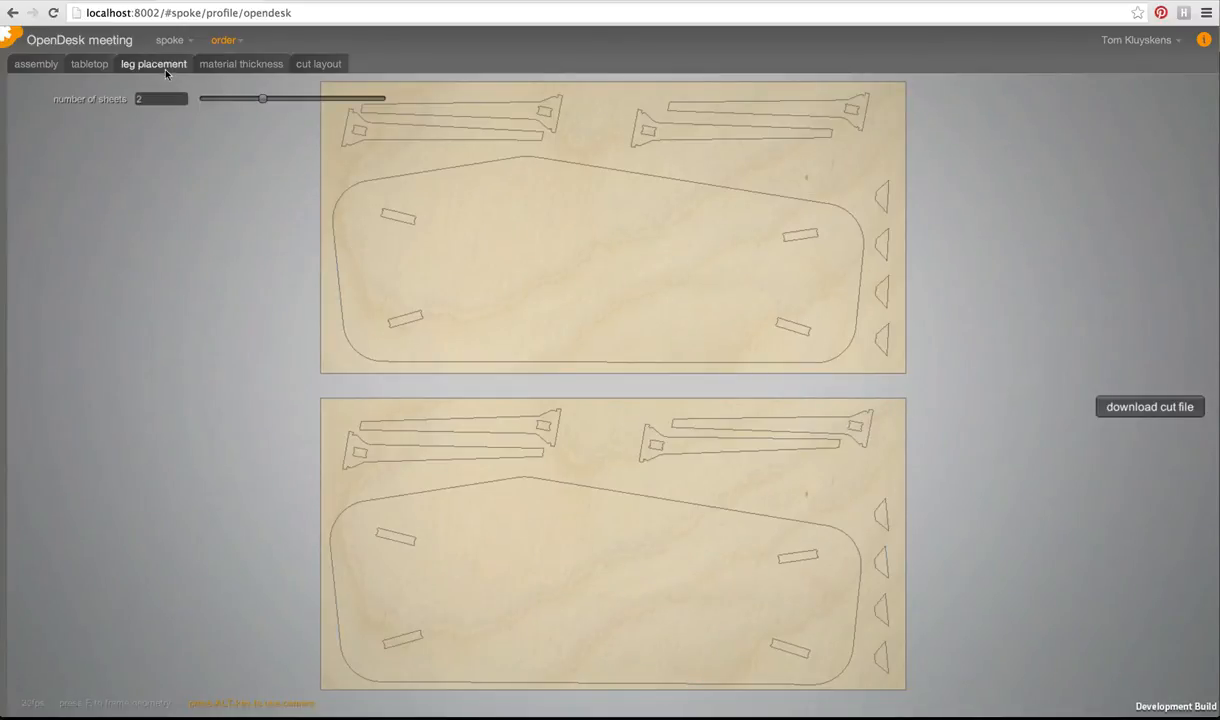
{"action": "left_click", "coordinate": [33, 67]}
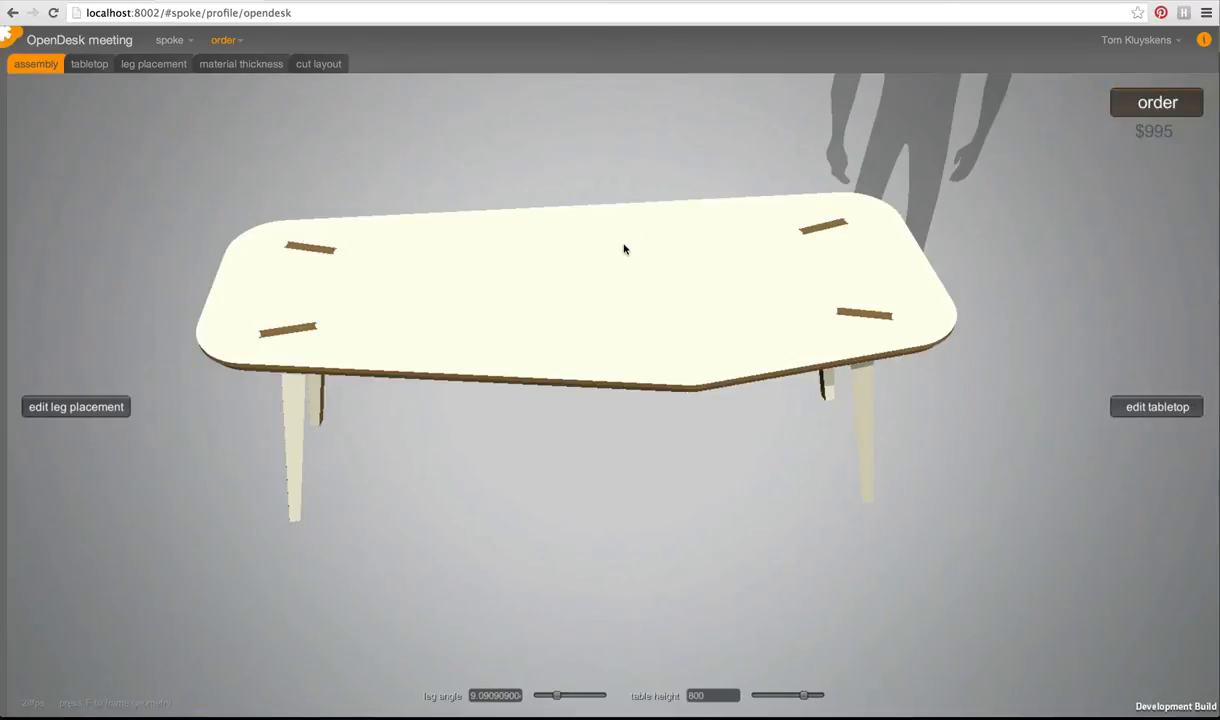
{"action": "left_click_drag", "start_coordinate": [594, 390], "coordinate": [602, 212]}
Download the cut layout of the meeting table as Opendesk.iges.
{"action": "left_click", "coordinate": [320, 63]}
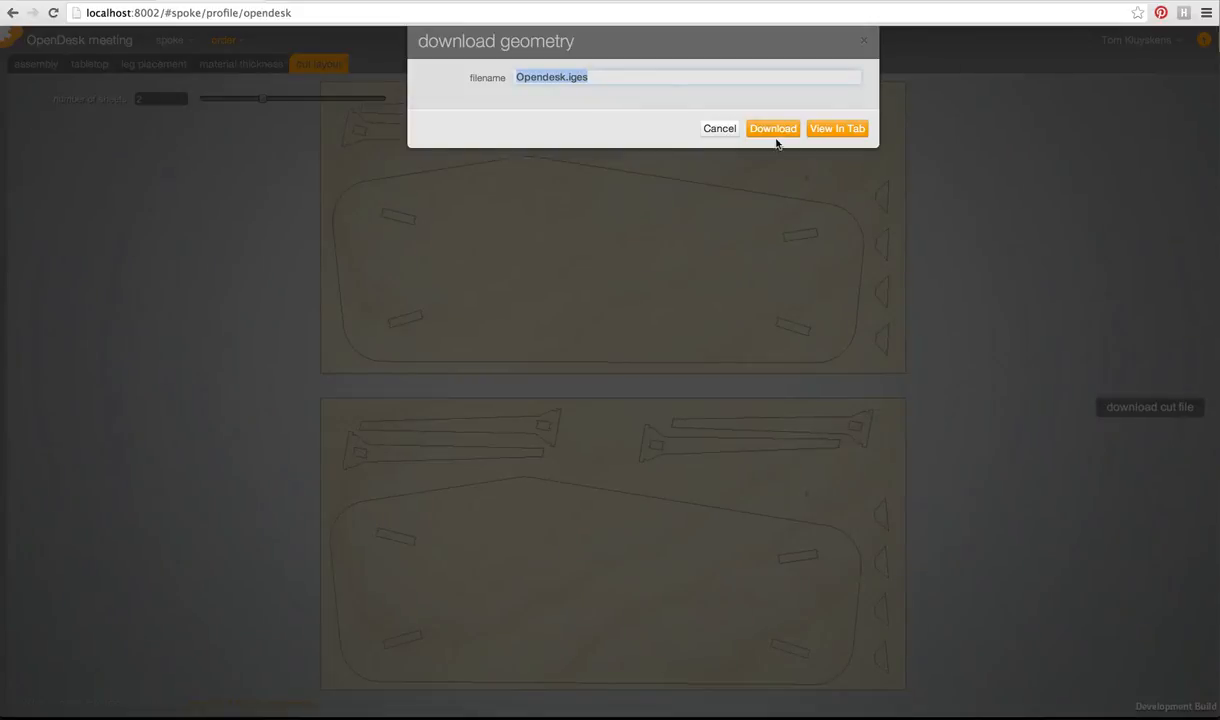
{"action": "left_click", "coordinate": [779, 134]}
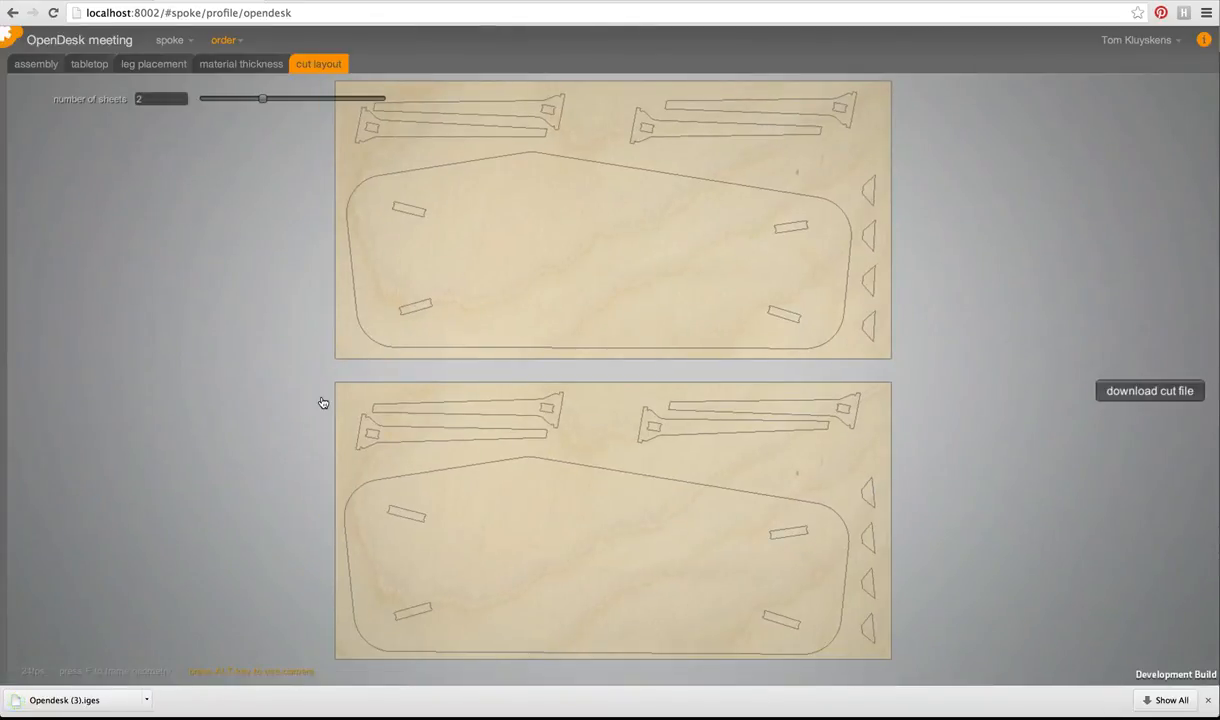
Switch to Rhino, open Opendesk (3).iges from the Downloads folder and maximize the Front viewport.
{"action": "key", "text": "super+Tab"}
{"action": "key", "text": "super+Tab"}
{"action": "key", "text": "super+Tab"}
{"action": "key", "text": "super+Tab"}
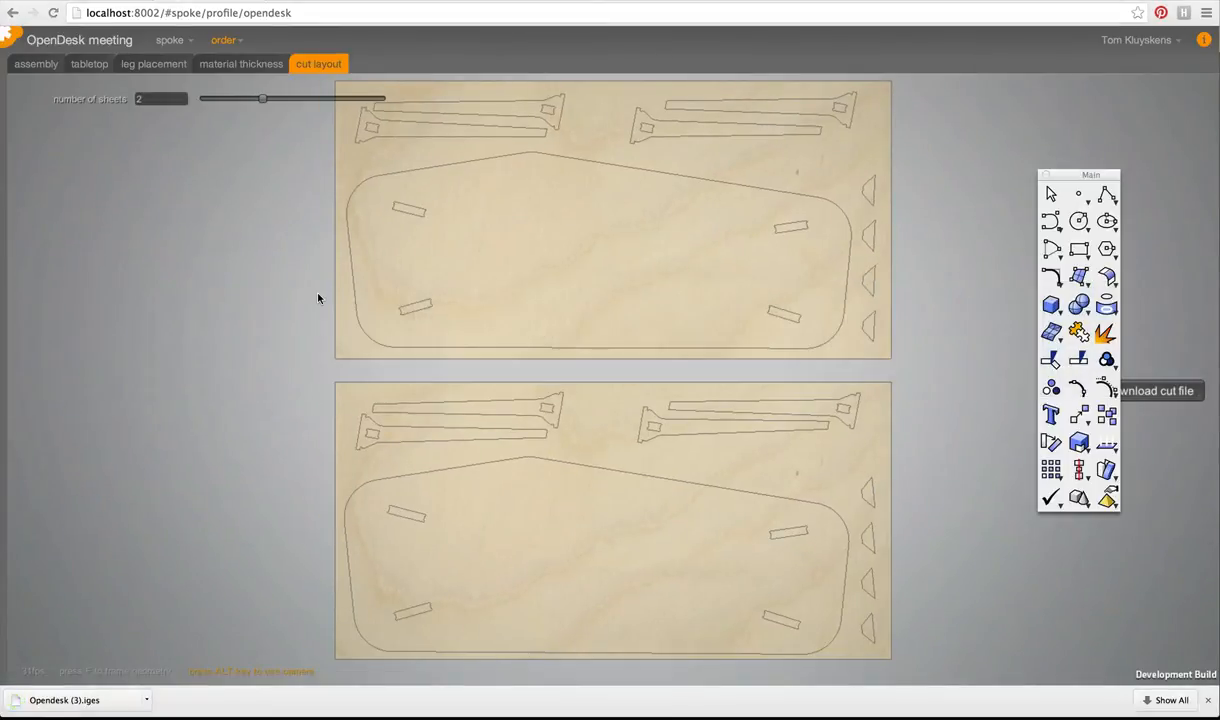
{"action": "key", "text": "super+o"}
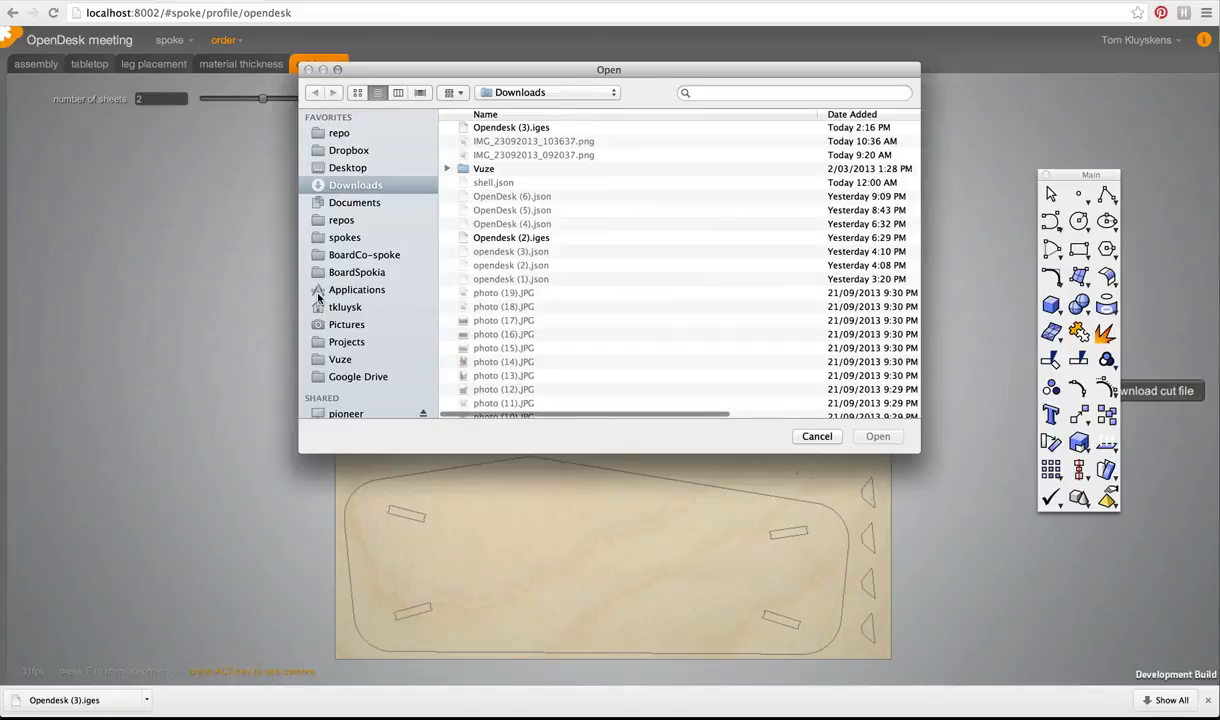
{"action": "double_click", "coordinate": [495, 130]}
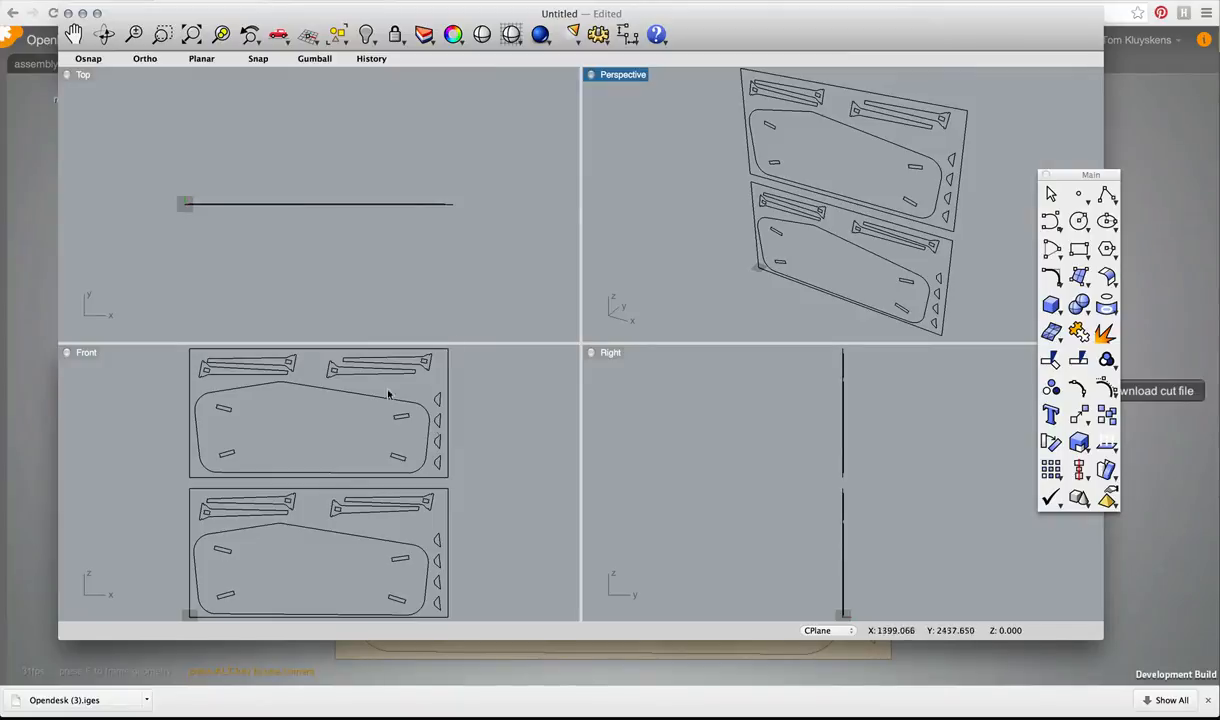
{"action": "double_click", "coordinate": [66, 356]}
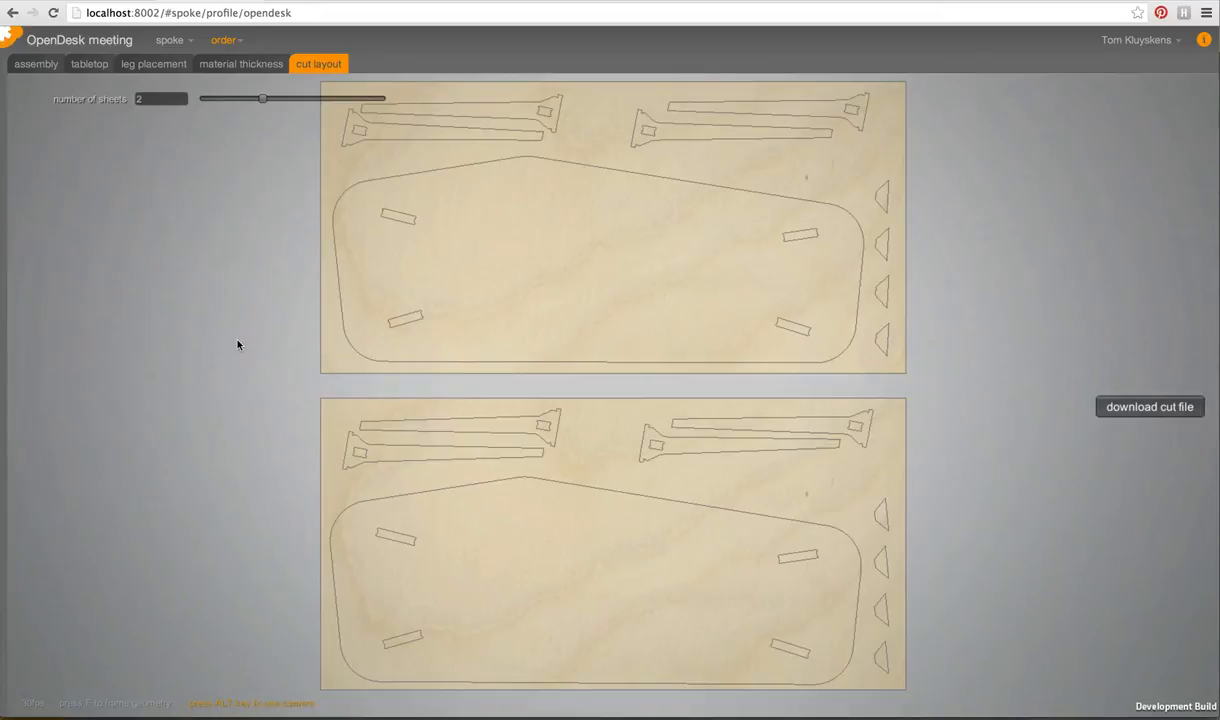
Return to the web application's node editor and show the whole top-level OpenDesk graph.
{"action": "key", "text": "Escape"}
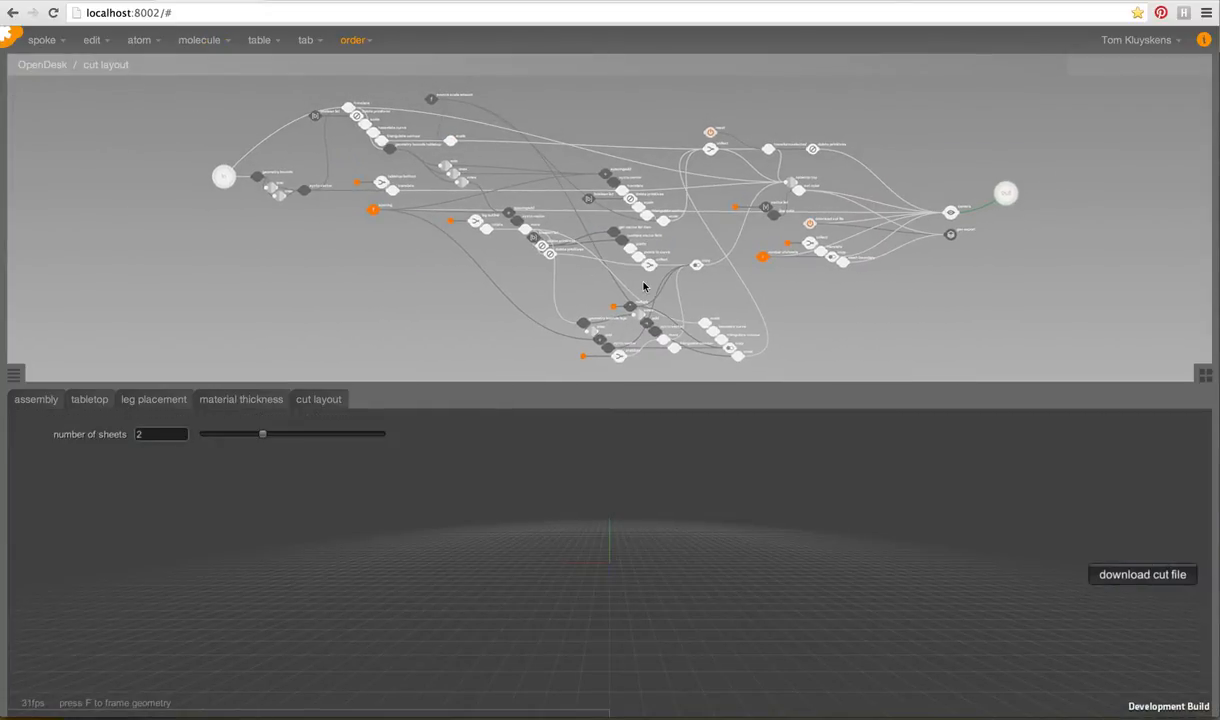
{"action": "key", "text": "Escape"}
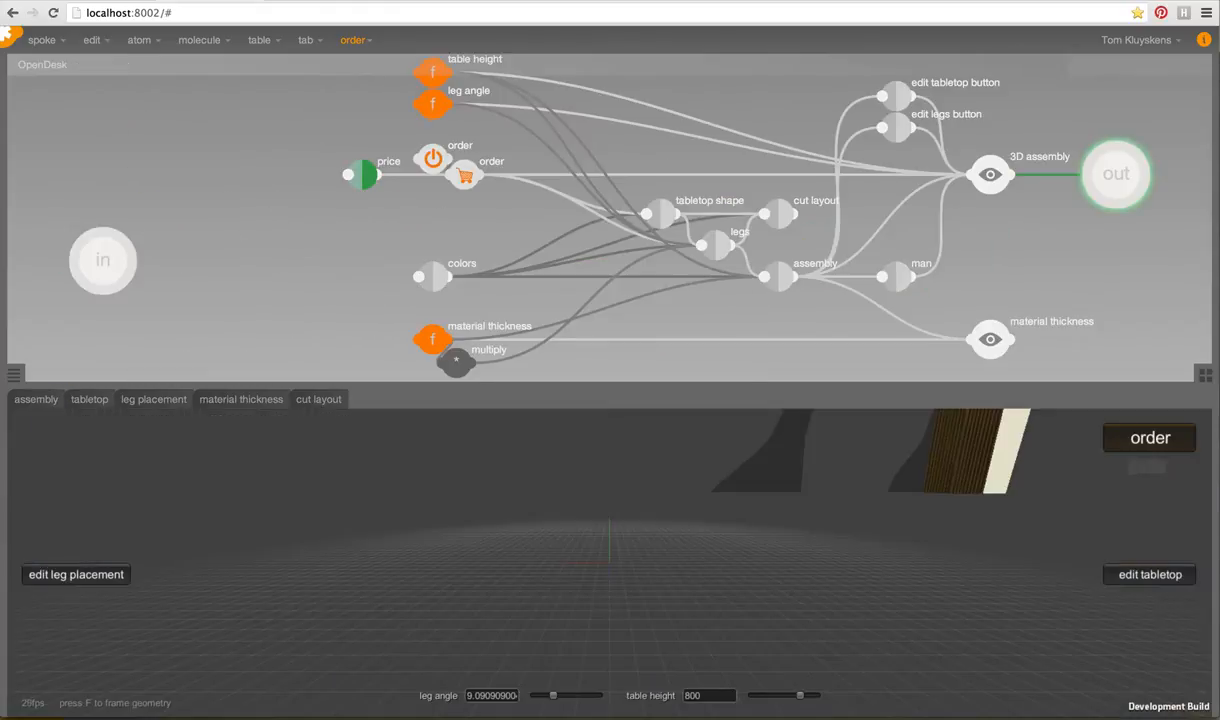
{"action": "scroll", "coordinate": [594, 201], "scroll_direction": "down", "scroll_amount": 5}
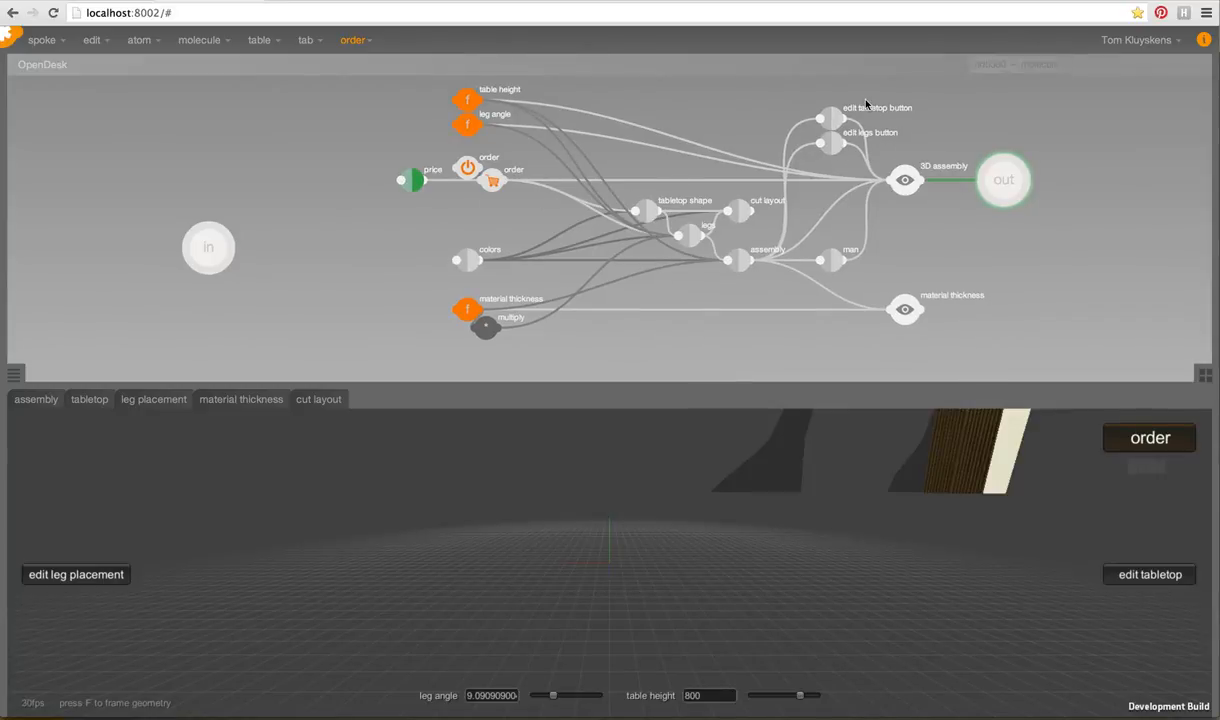
Inspect the node network inside the edit tabletop button molecule and return to the top-level graph.
{"action": "left_click", "coordinate": [832, 125]}
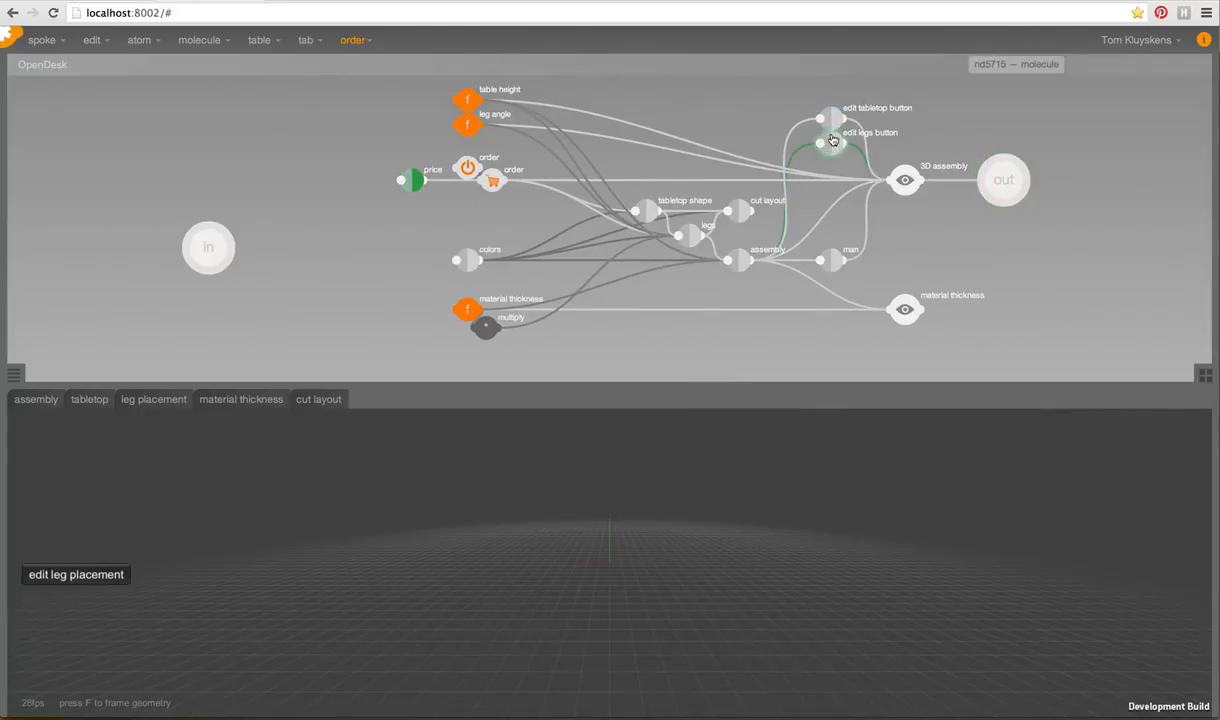
{"action": "double_click", "coordinate": [832, 125]}
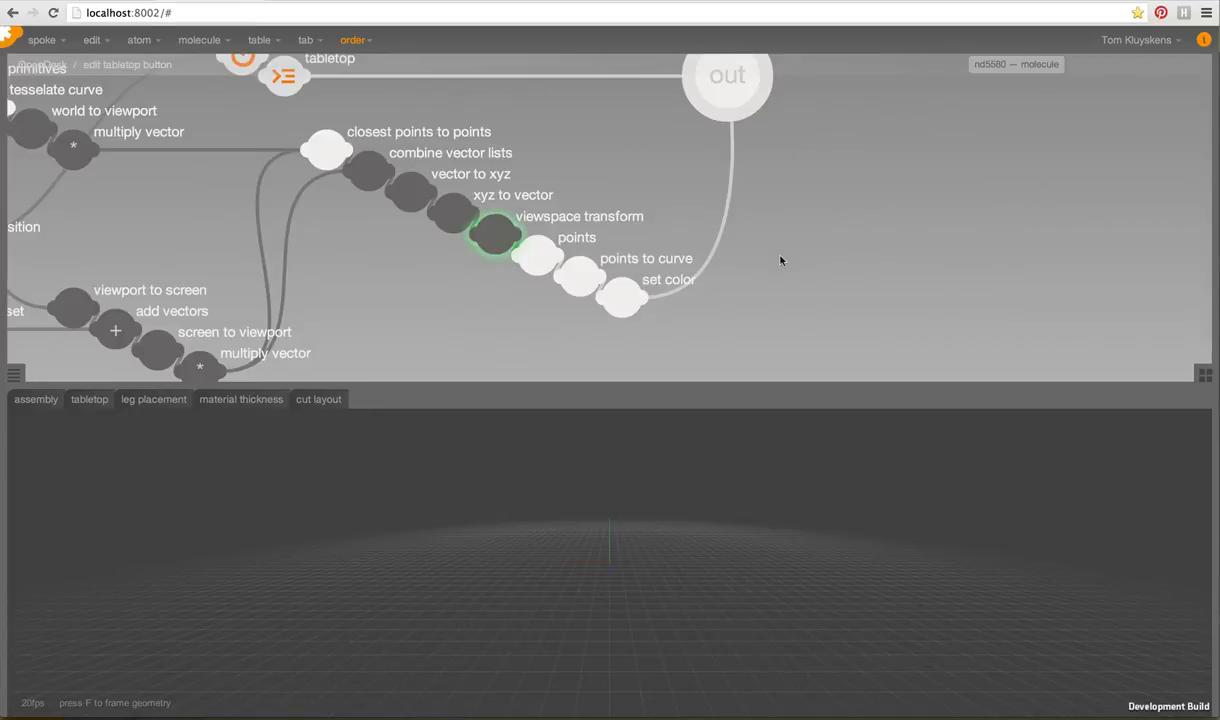
{"action": "scroll", "coordinate": [671, 300], "scroll_direction": "down", "scroll_amount": 3}
{"action": "scroll", "coordinate": [671, 300], "scroll_direction": "up", "scroll_amount": 1}
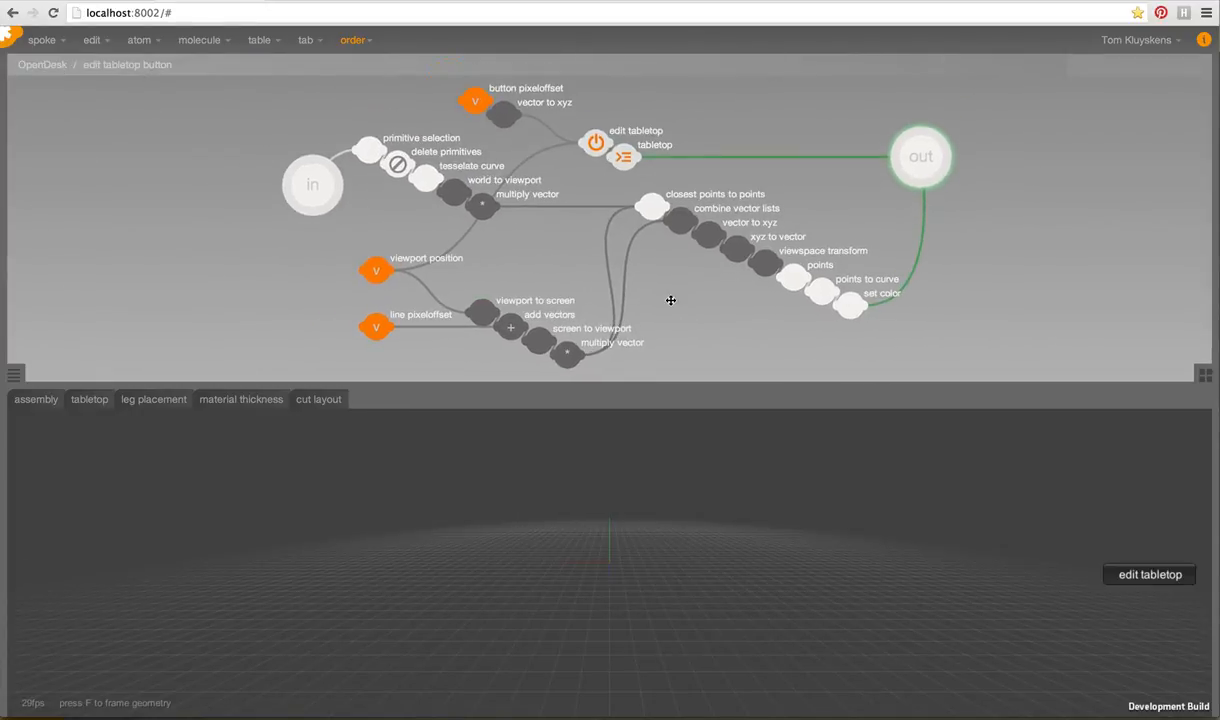
{"action": "key", "text": "u"}
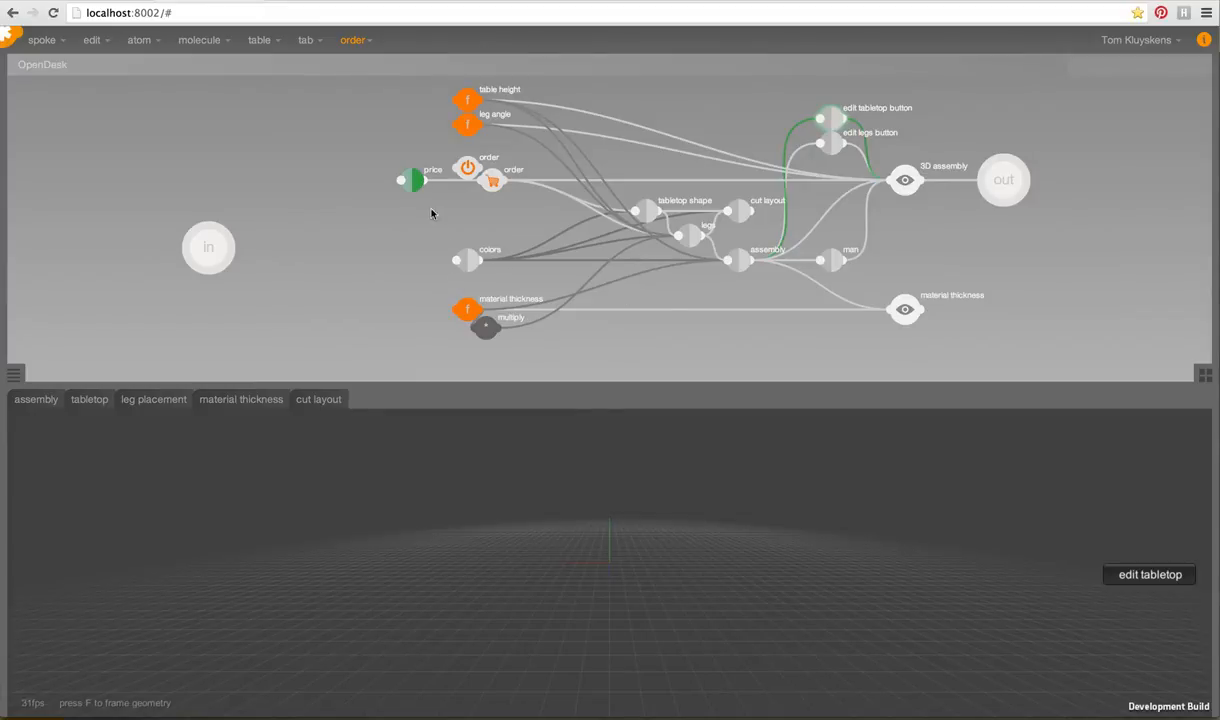
Open the price molecule, select its number list from table node, and show the stats table in a widened pane.
{"action": "double_click", "coordinate": [413, 180]}
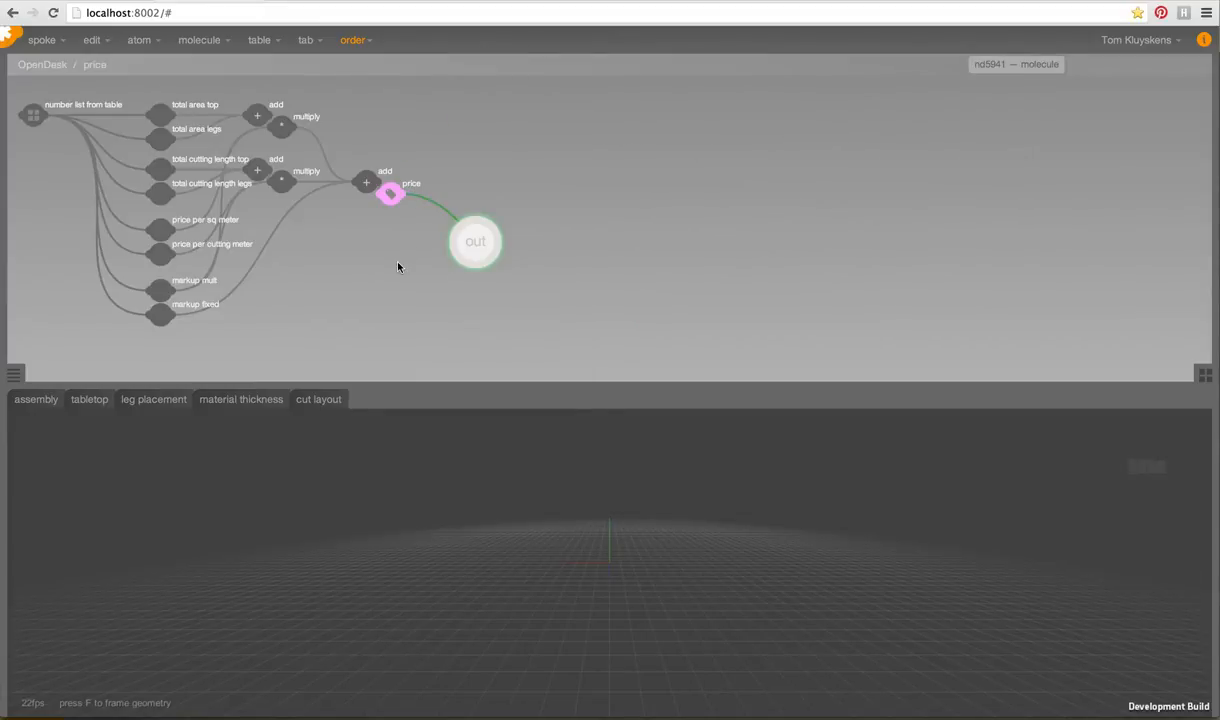
{"action": "left_click", "coordinate": [28, 116]}
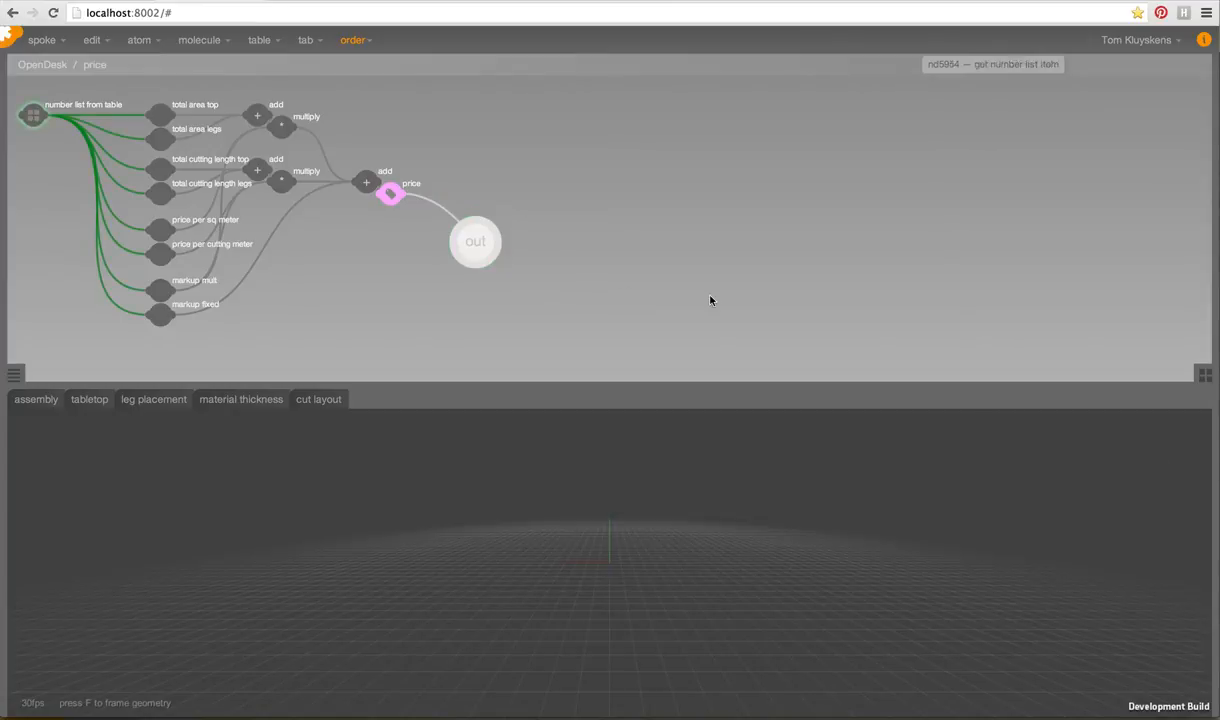
{"action": "left_click", "coordinate": [1205, 374]}
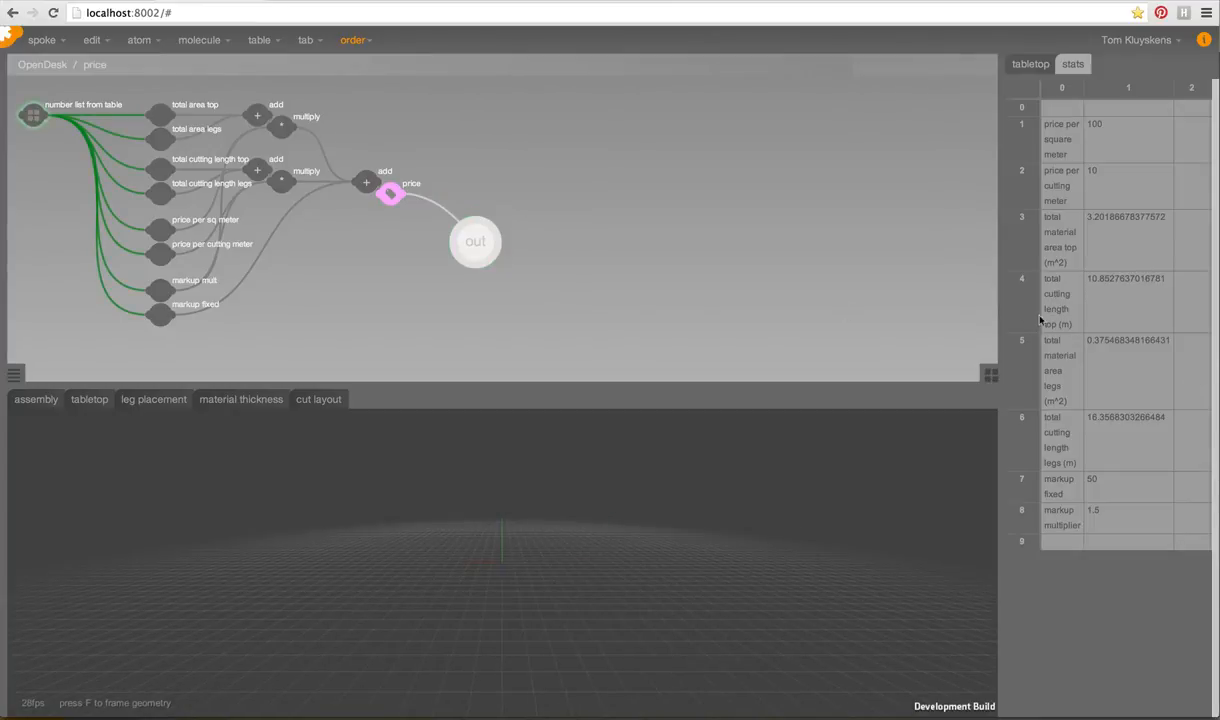
{"action": "left_click_drag", "start_coordinate": [1001, 302], "coordinate": [873, 304]}
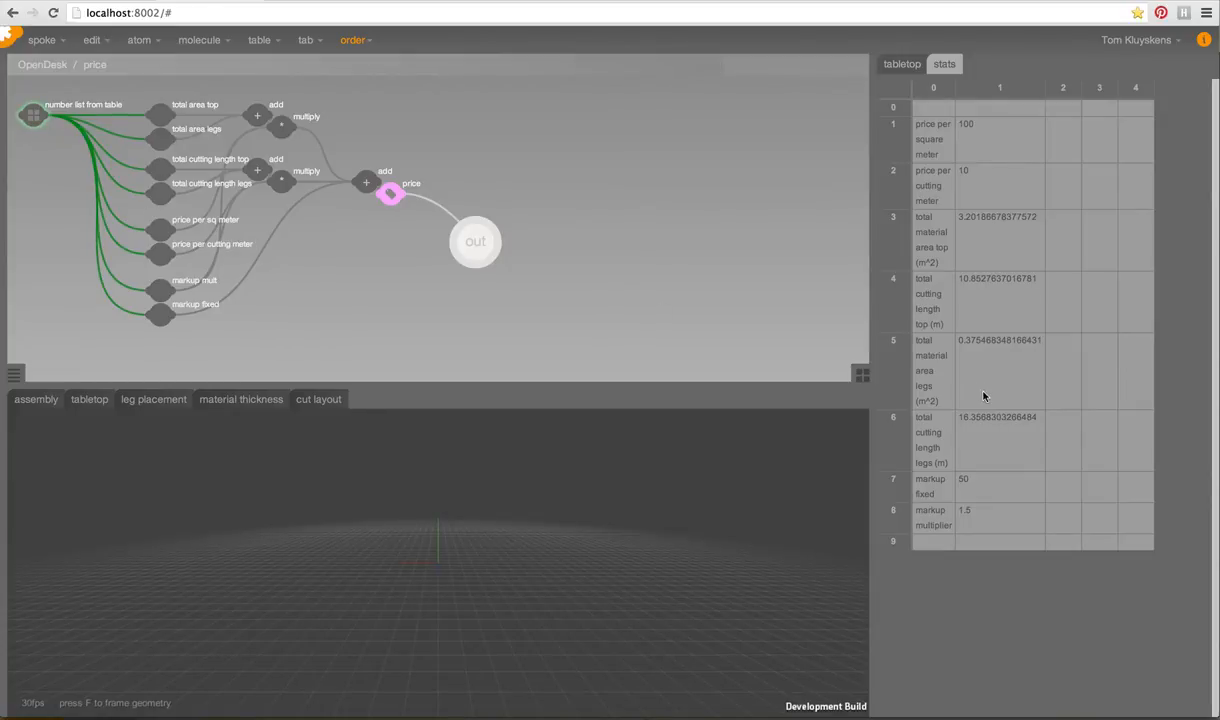
Set the markup multiplier in the stats table to 1.75 and return to the top-level OpenDesk graph.
{"action": "left_click", "coordinate": [988, 526]}
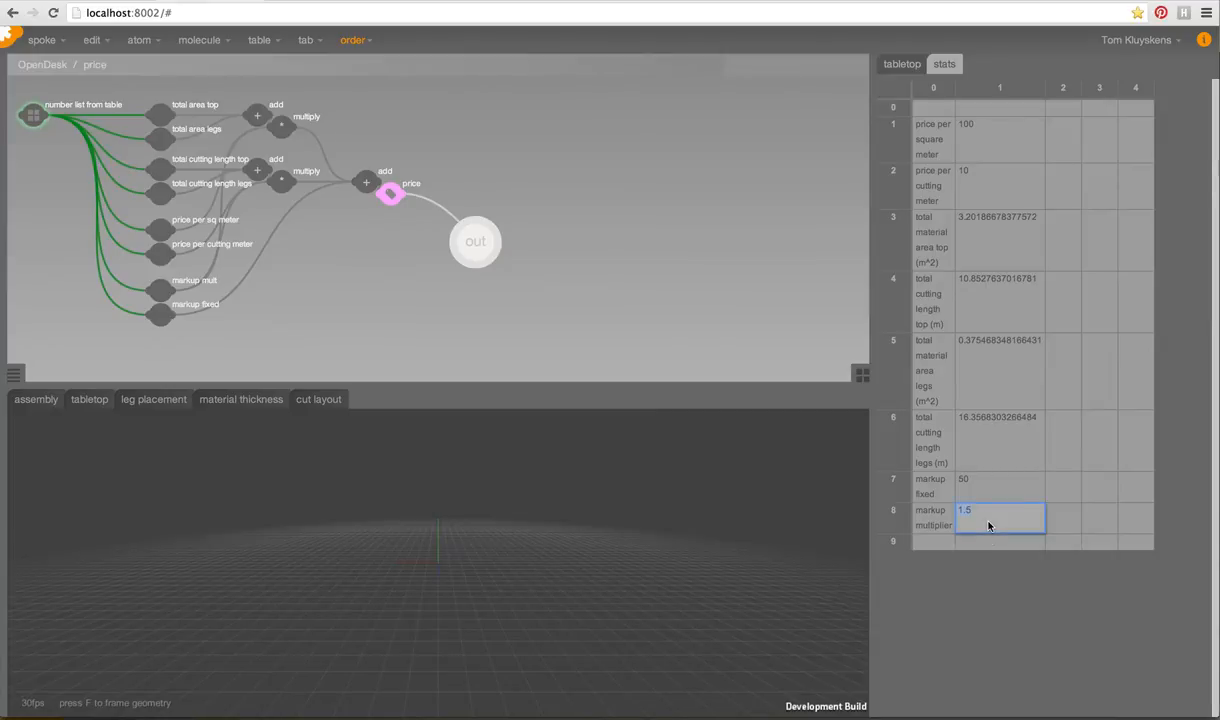
{"action": "type", "text": "1.75"}
{"action": "key", "text": "Return"}
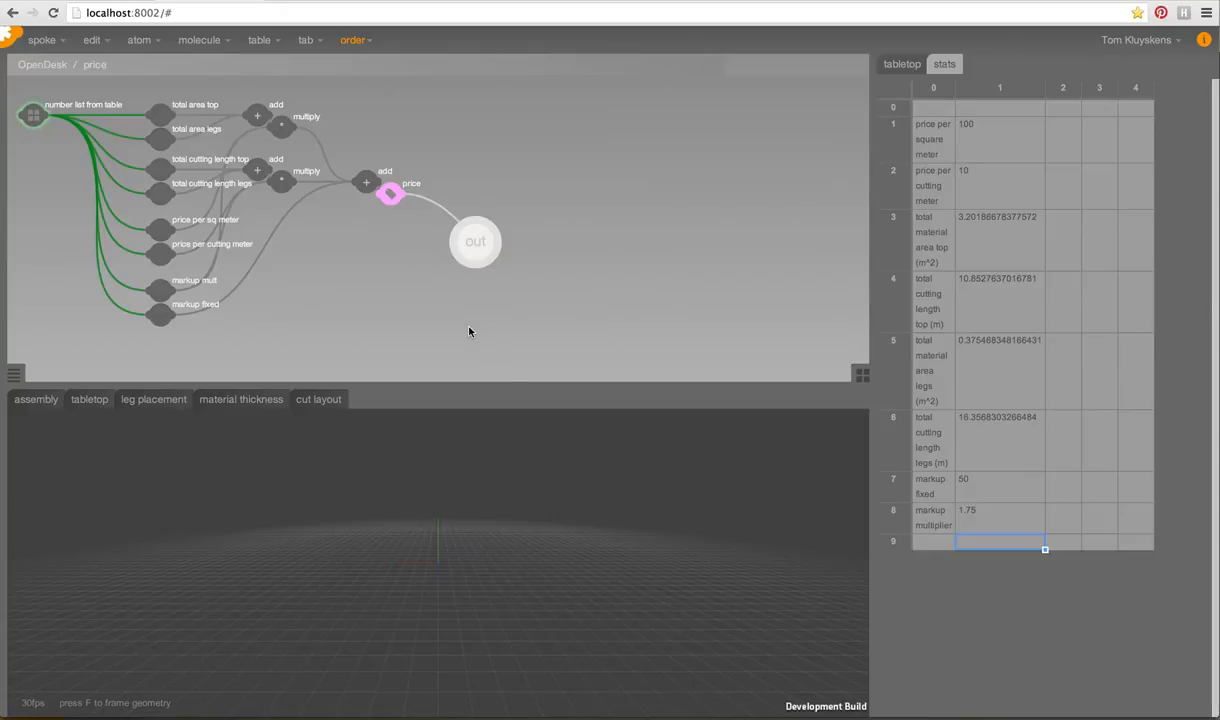
{"action": "double_click", "coordinate": [475, 243]}
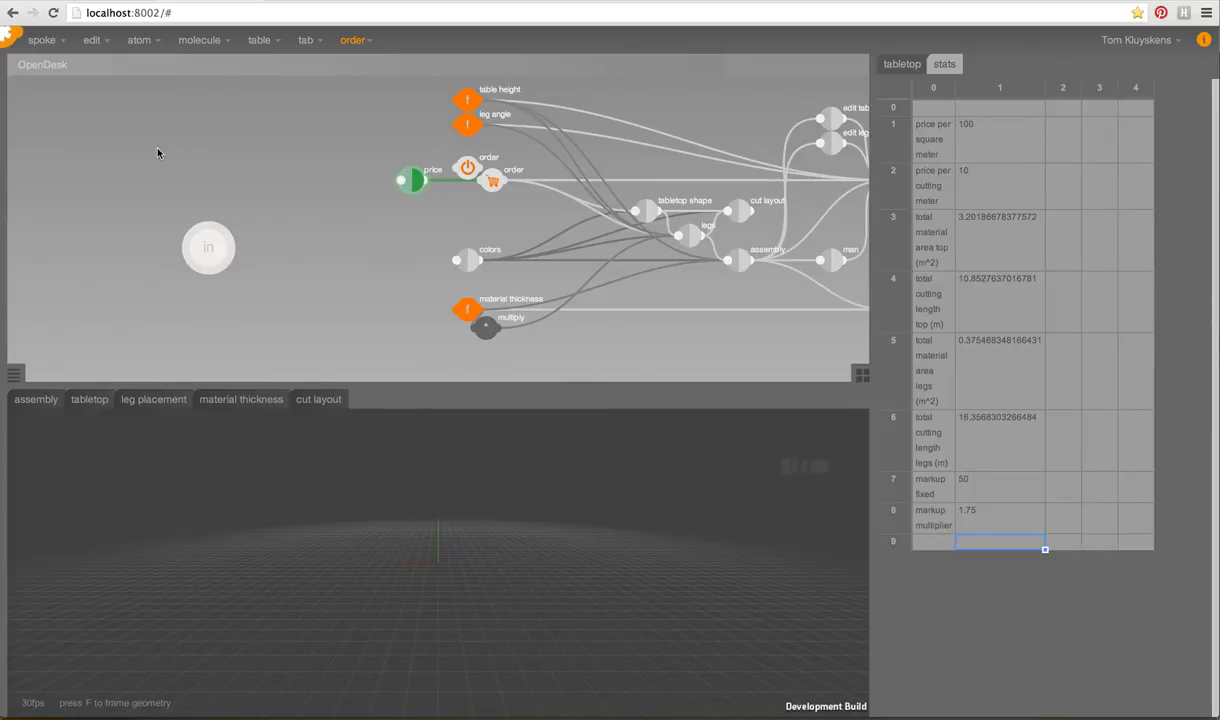
Start a new empty spoke, add a poly circle node and display its circle in 3D.
{"action": "left_click", "coordinate": [42, 43]}
{"action": "left_click", "coordinate": [46, 96]}
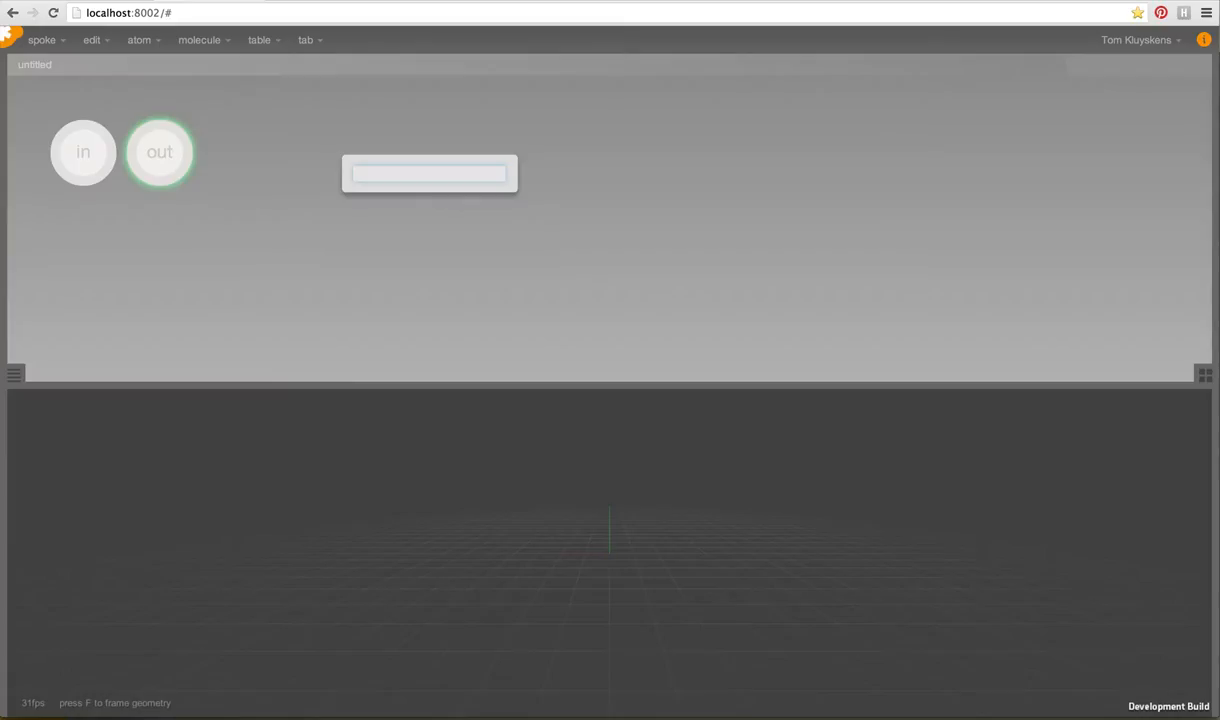
{"action": "type", "text": "poly"}
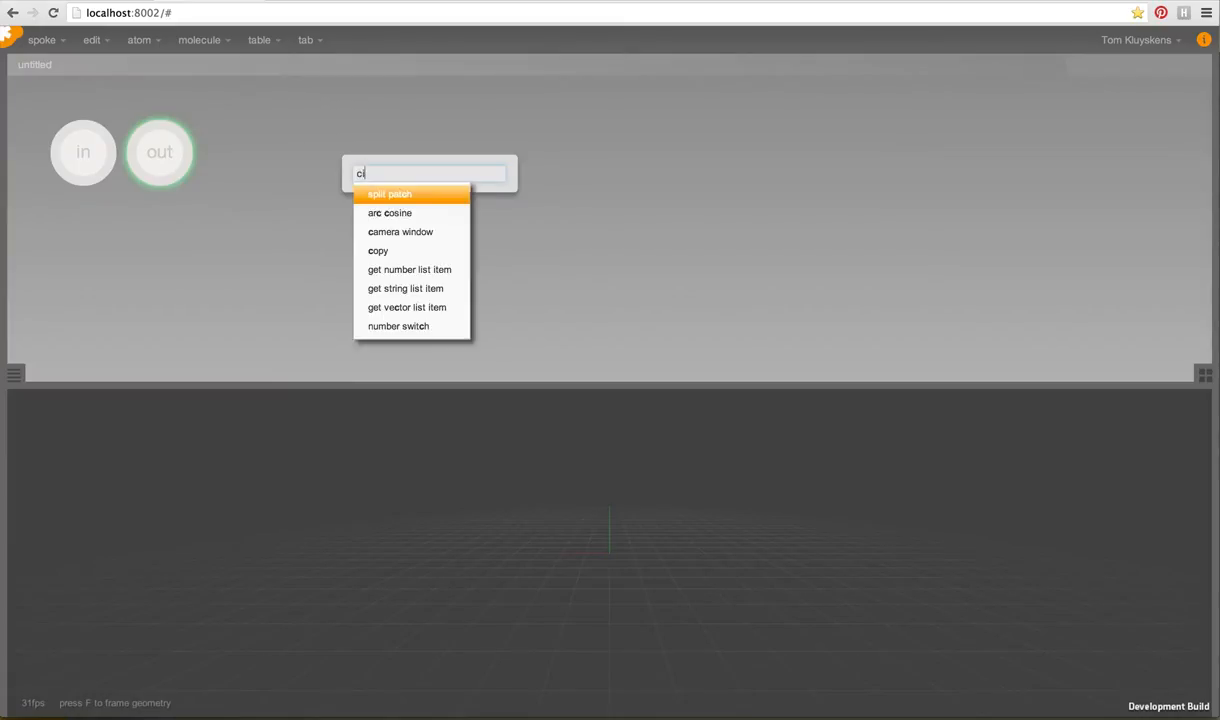
{"action": "key", "text": "Return"}
{"action": "left_click", "coordinate": [373, 242]}
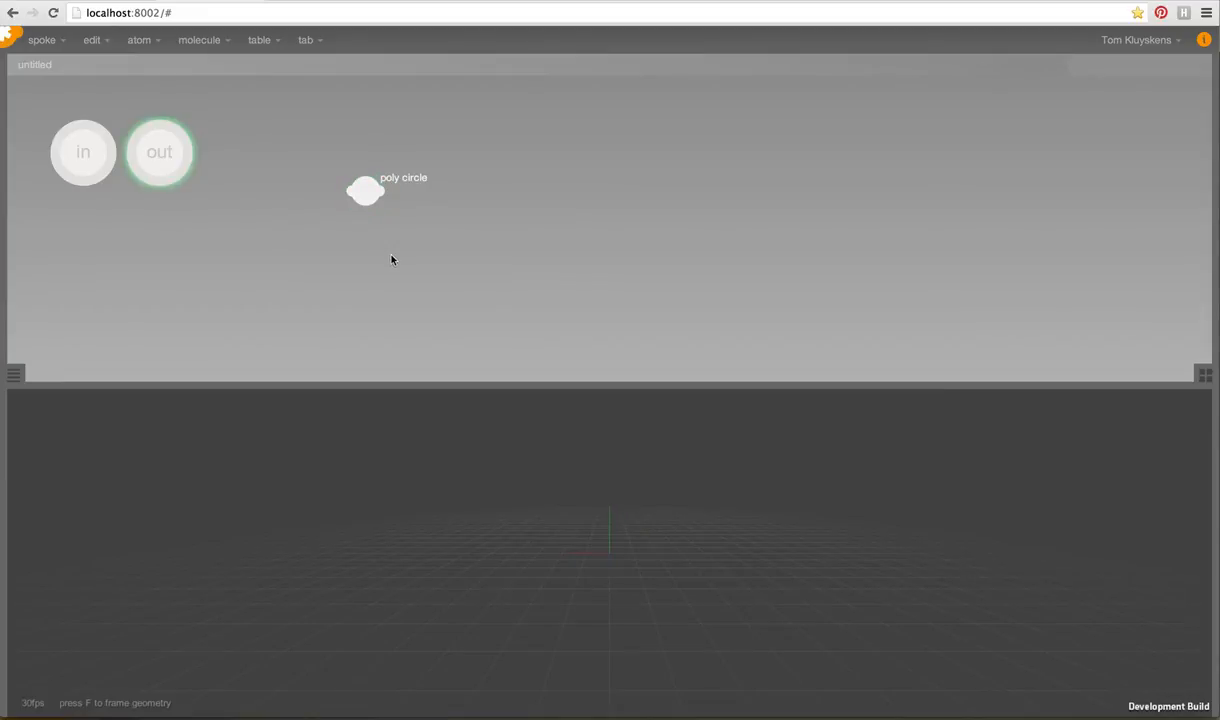
{"action": "left_click", "coordinate": [366, 195]}
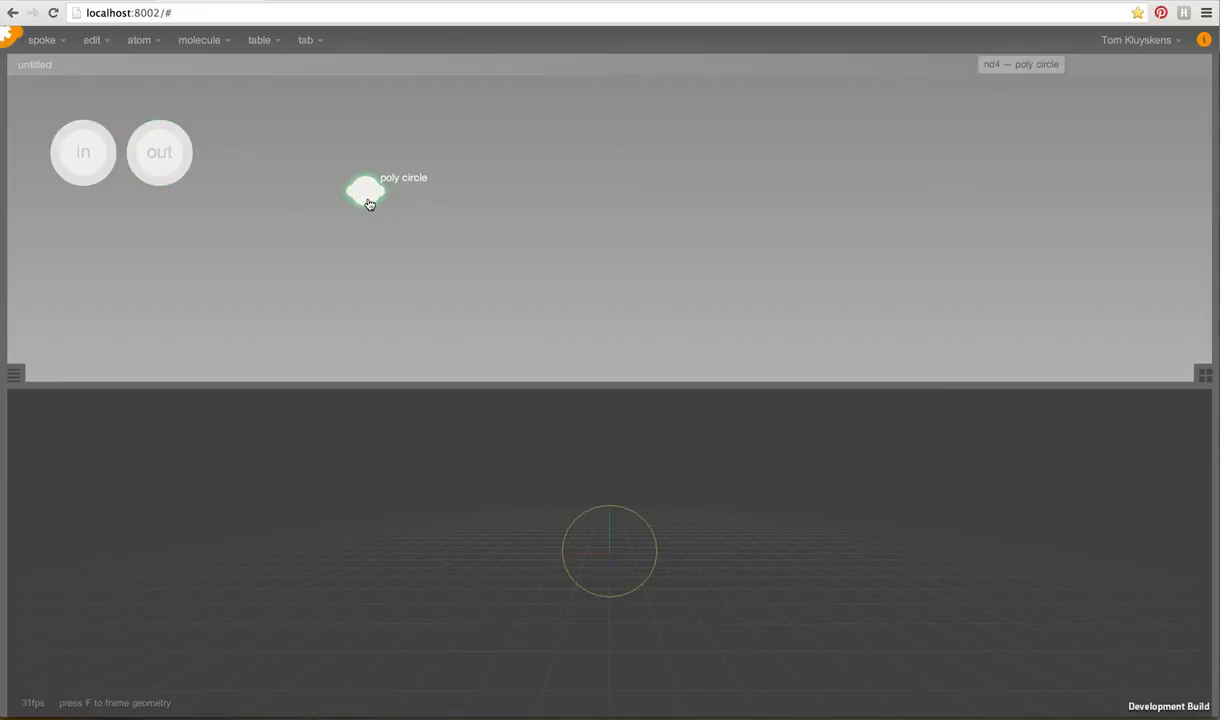
Connect a translate node to the poly circle and move the circle sideways along the X axis.
{"action": "key", "text": "Tab"}
{"action": "type", "text": "move"}
{"action": "key", "text": "Return"}
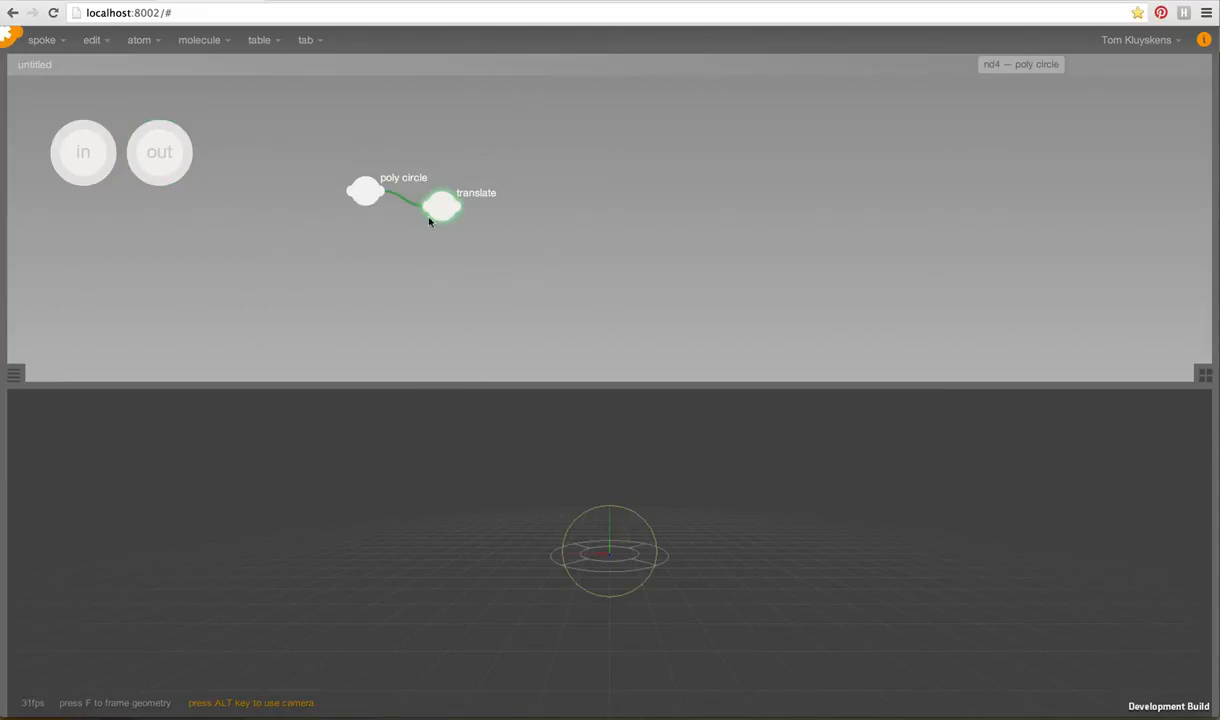
{"action": "left_click_drag", "start_coordinate": [595, 555], "coordinate": [493, 556]}
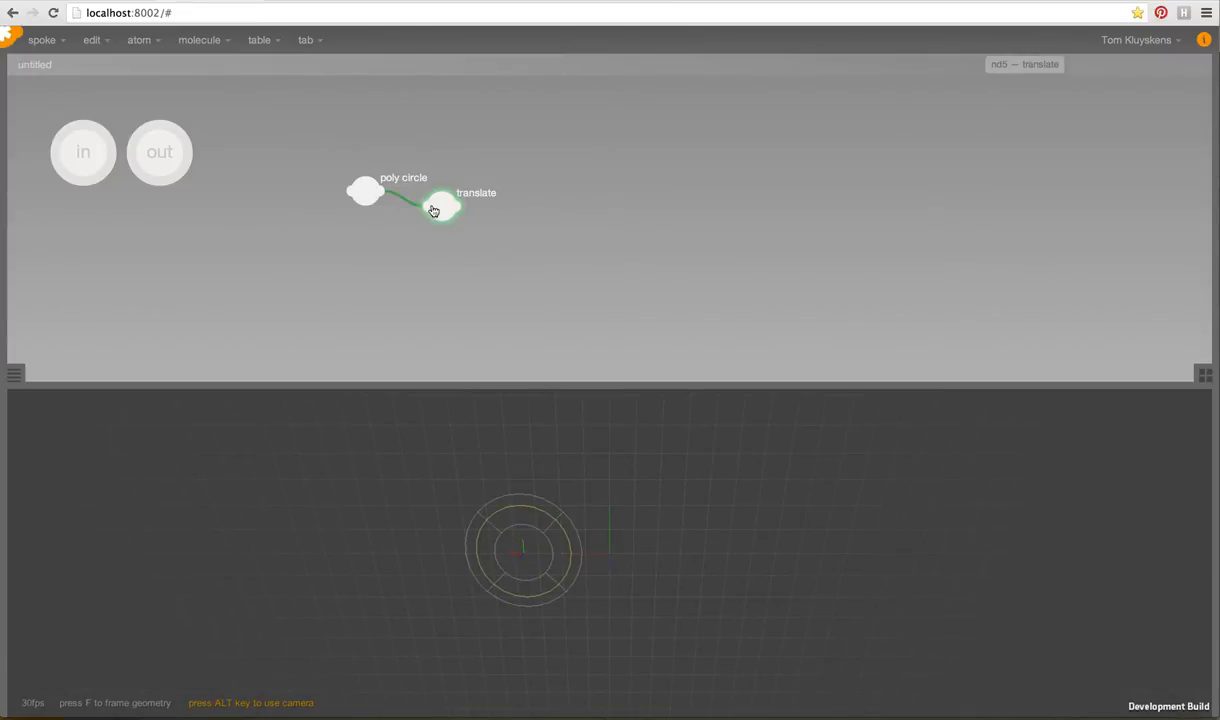
Connect a copy node to the output of the translate node.
{"action": "key", "text": "Tab"}
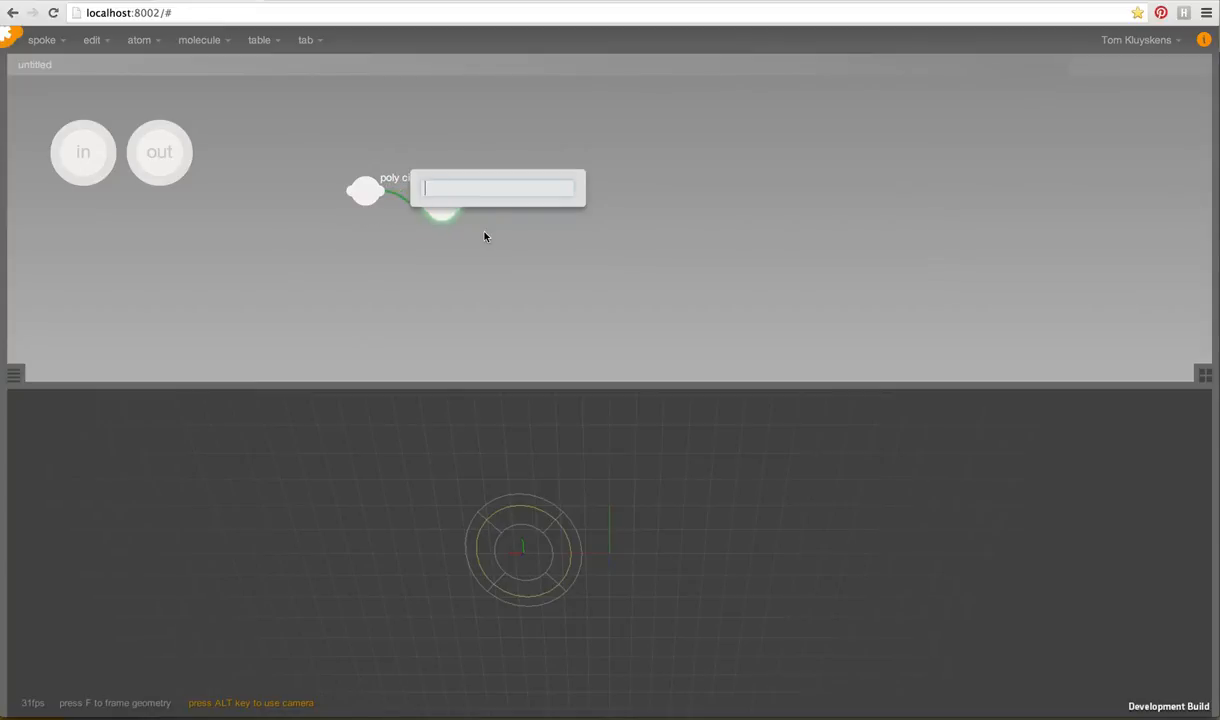
{"action": "type", "text": "copy"}
{"action": "key", "text": "Return"}
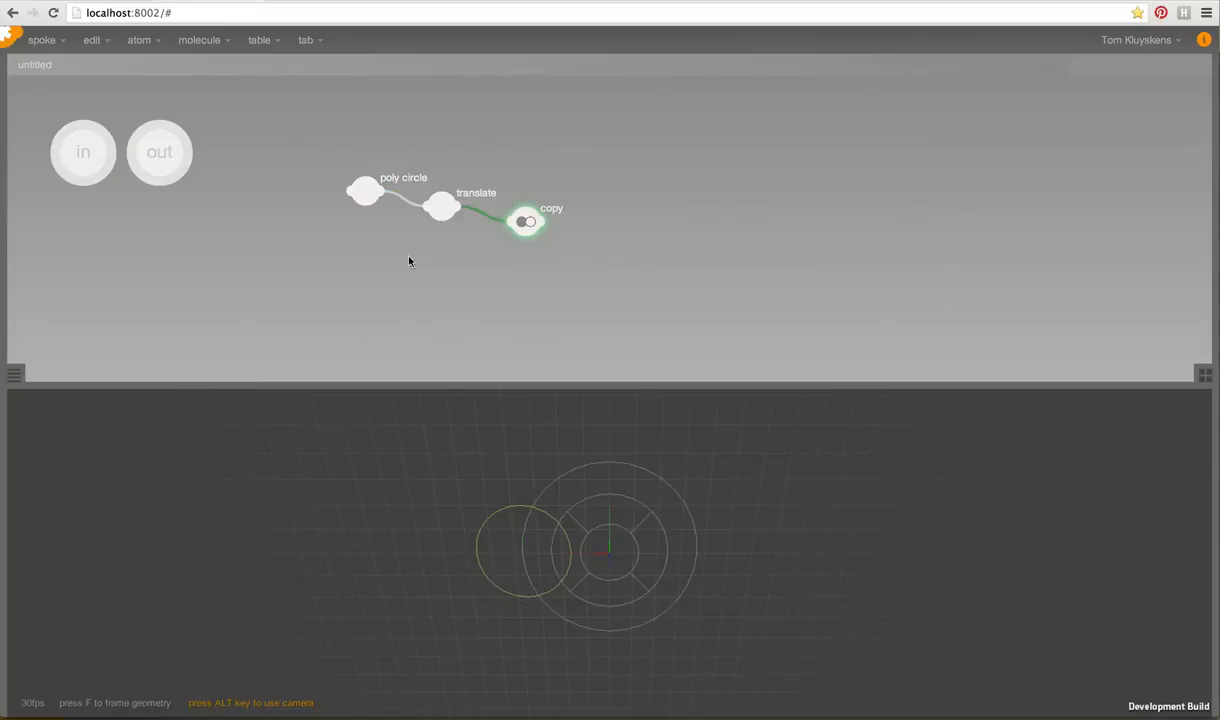
Set the copy node to 100 copies with a Y rotation of 30 and a uniform scale of 0.95.
{"action": "left_click", "coordinate": [14, 378]}
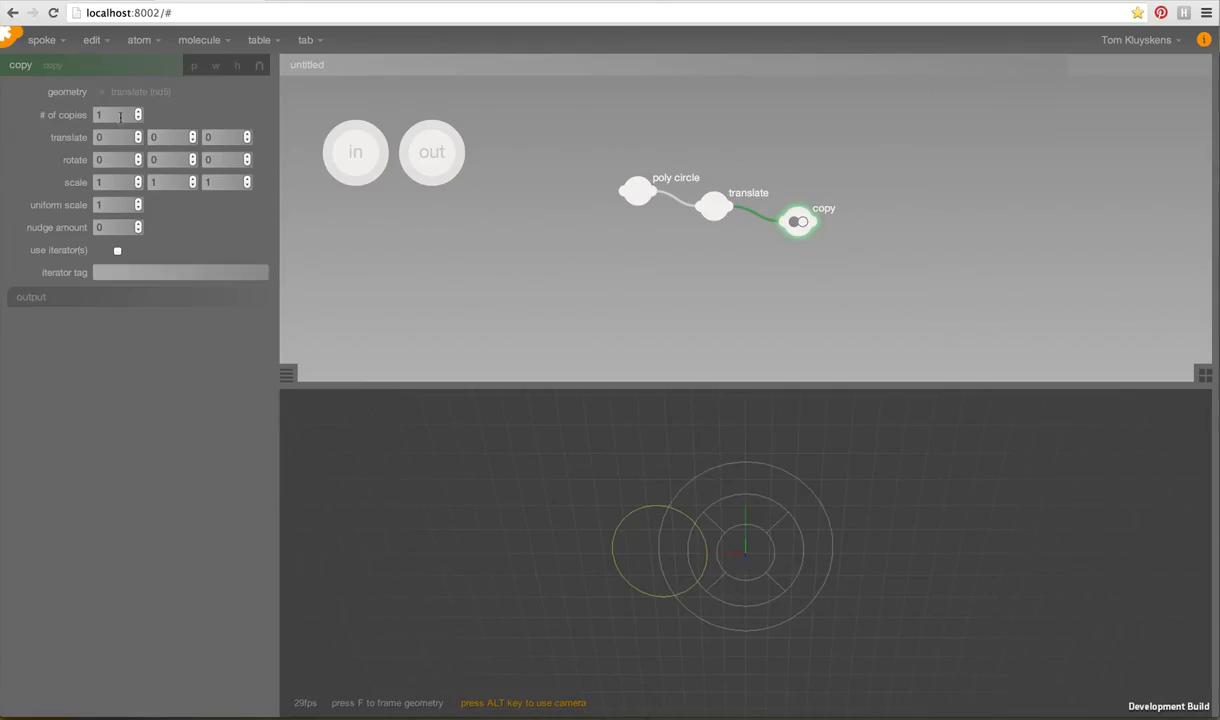
{"action": "left_click", "coordinate": [120, 115]}
{"action": "type", "text": "0030"}
{"action": "key", "text": "Tab"}
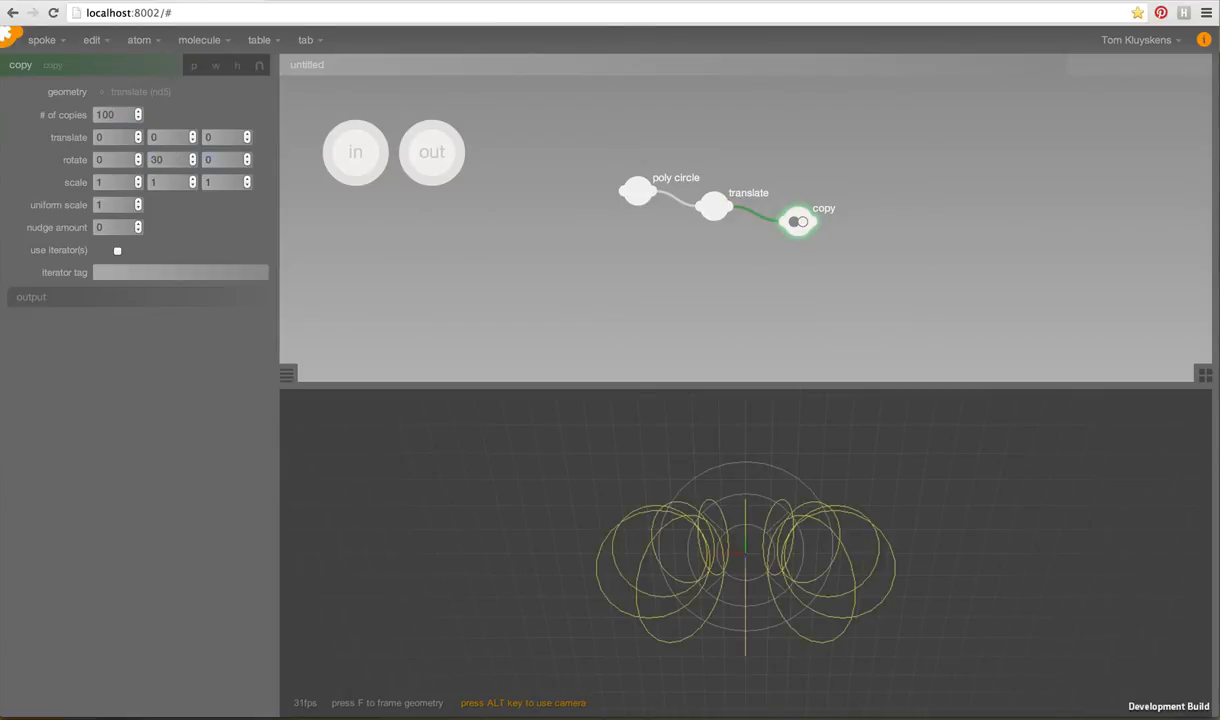
{"action": "type", "text": ".95"}
{"action": "key", "text": "Return"}
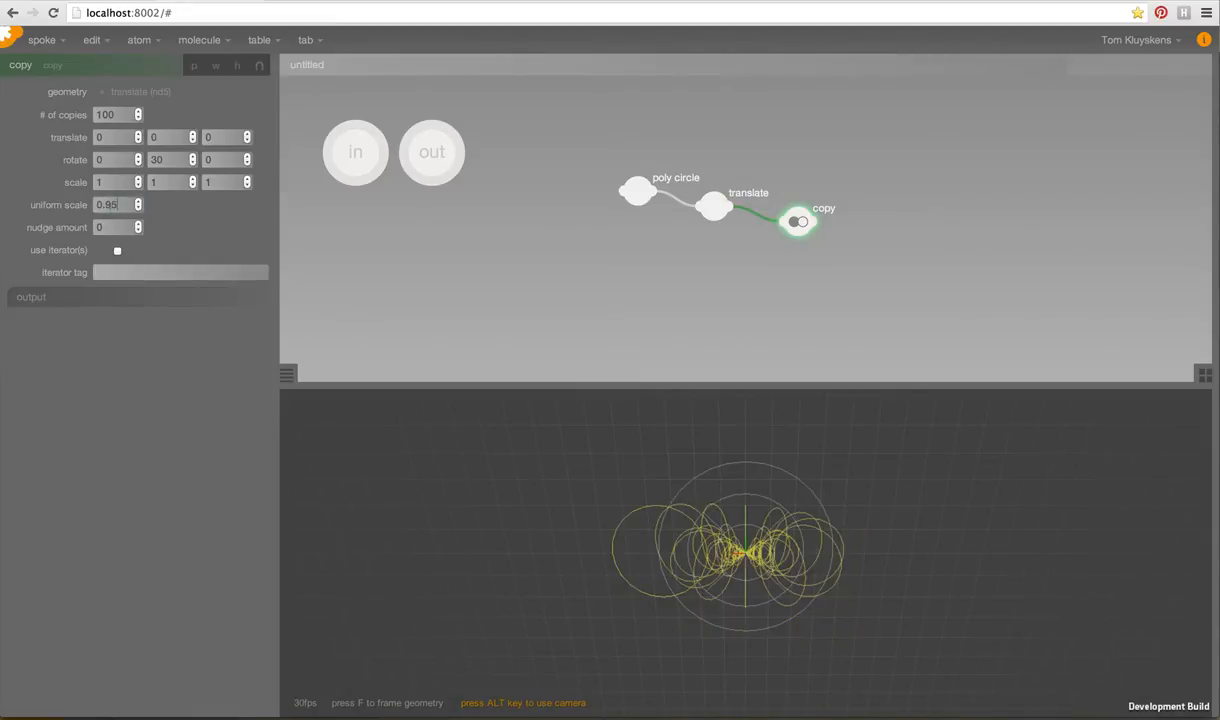
Connect a skin node to the copy node to surface the copied circles into a spiral shell.
{"action": "mouse_move", "coordinate": [760, 598]}
{"action": "left_mouse_down", "text": "alt"}
{"action": "mouse_move", "coordinate": [781, 602]}
{"action": "mouse_move", "coordinate": [766, 607]}
{"action": "left_mouse_up", "text": "alt"}
{"action": "key", "text": "f"}
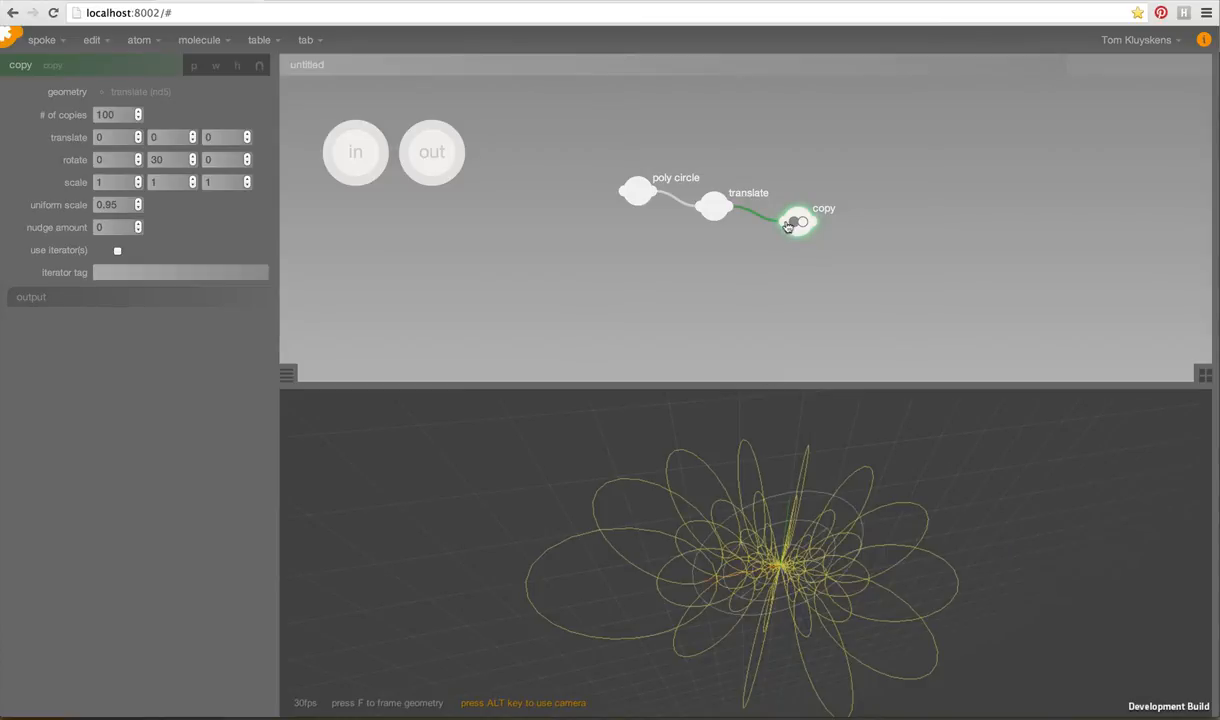
{"action": "double_click", "coordinate": [773, 195]}
{"action": "type", "text": "skin"}
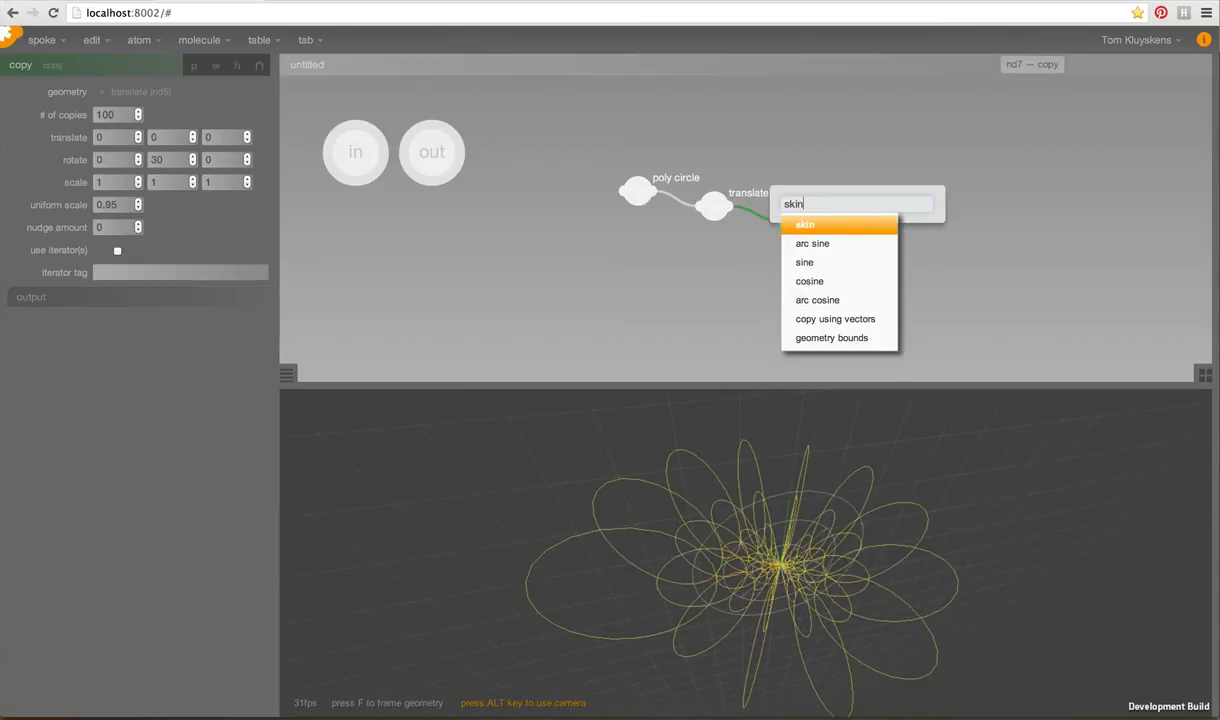
{"action": "key", "text": "Return"}
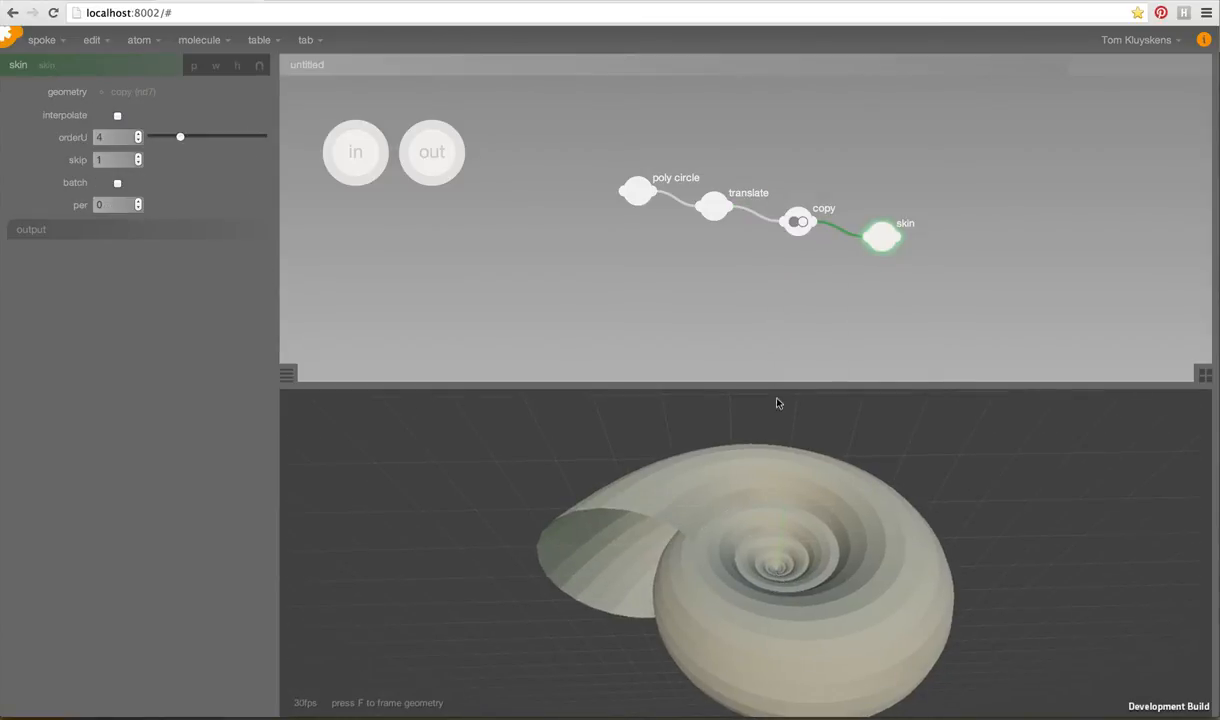
Enlarge the 3D view area and reduce the poly circle's radius to about 0.859.
{"action": "left_click_drag", "start_coordinate": [757, 393], "coordinate": [752, 318]}
{"action": "left_click_drag", "start_coordinate": [760, 552], "coordinate": [787, 540]}
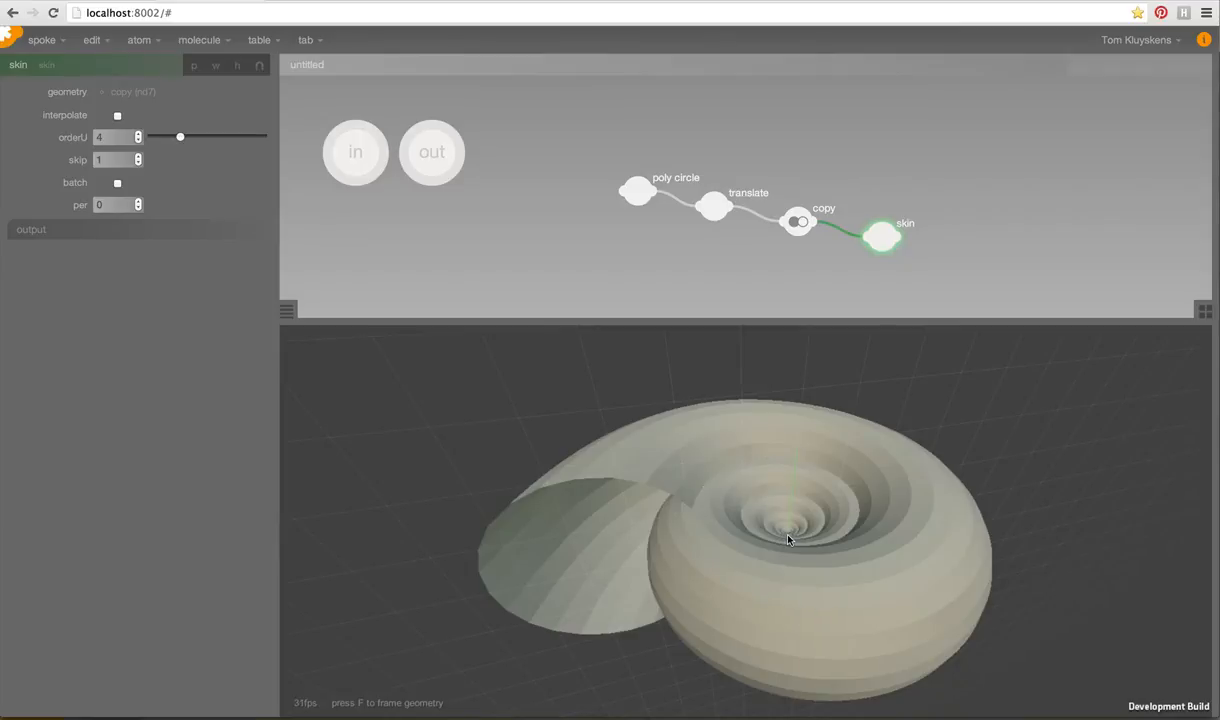
{"action": "left_click_drag", "start_coordinate": [787, 540], "coordinate": [813, 541]}
{"action": "left_click", "coordinate": [638, 197]}
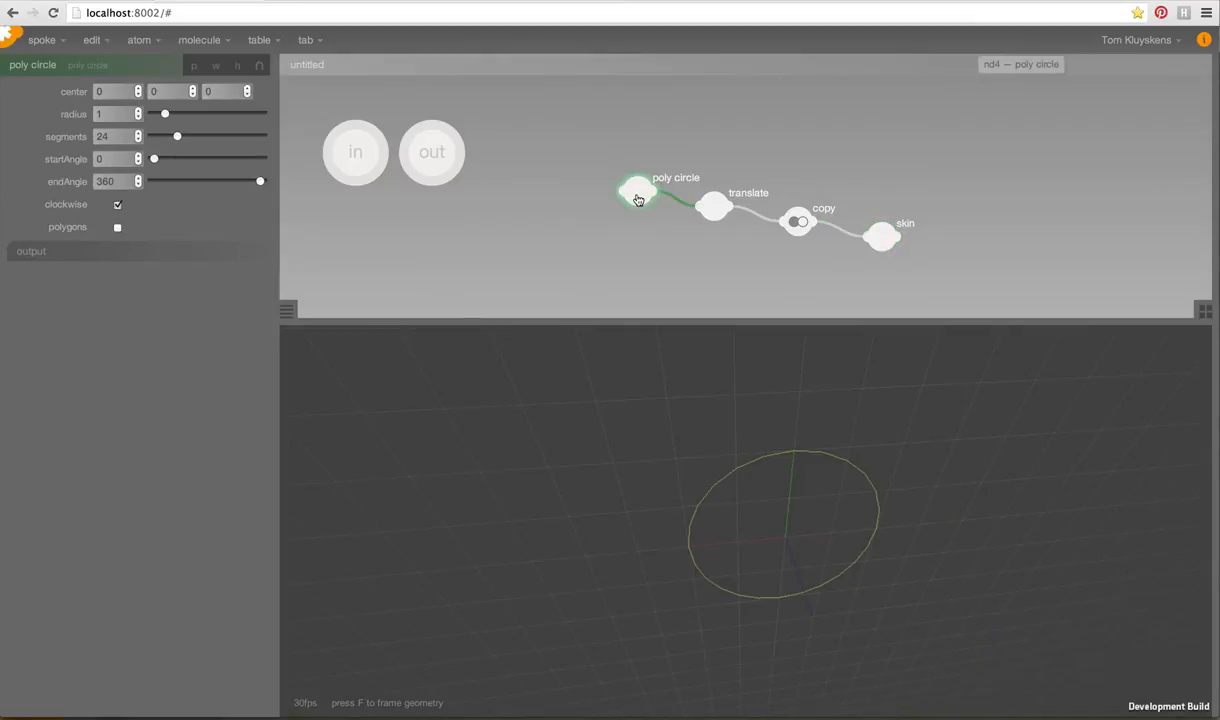
{"action": "left_click_drag", "start_coordinate": [164, 116], "coordinate": [163, 116]}
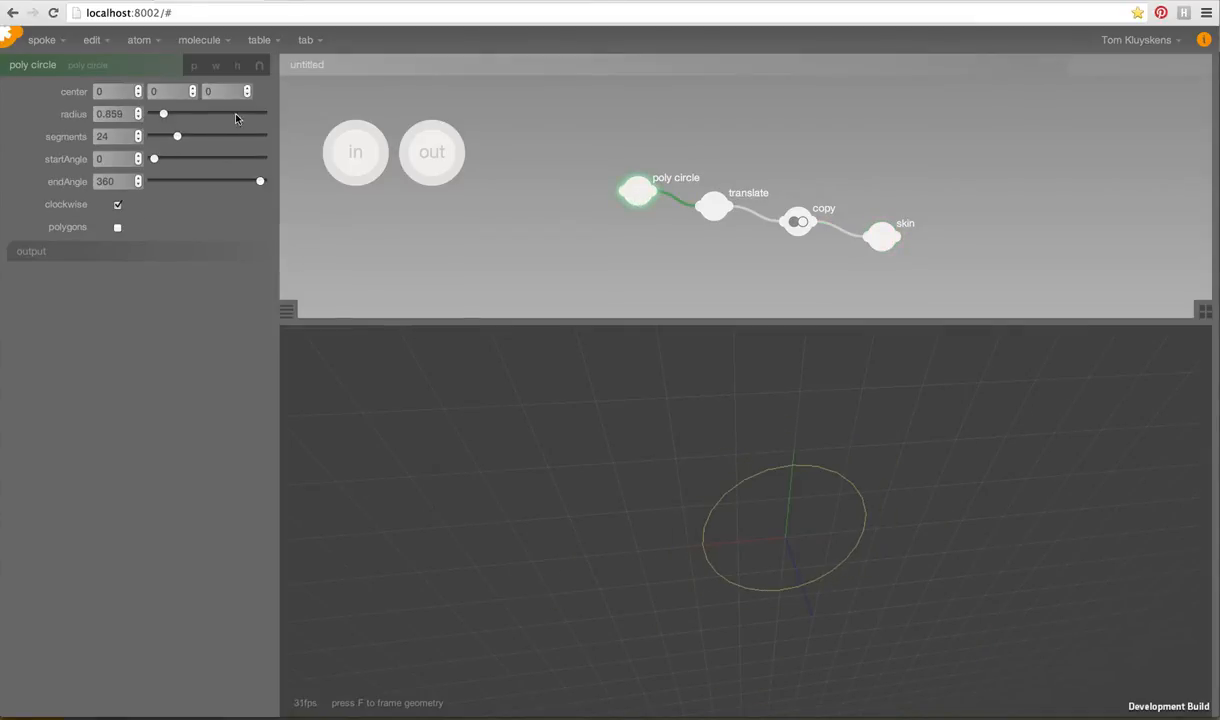
Display the skin node's shell and examine it in the full spoke view with its own web address before returning to the editor.
{"action": "left_click", "coordinate": [879, 238]}
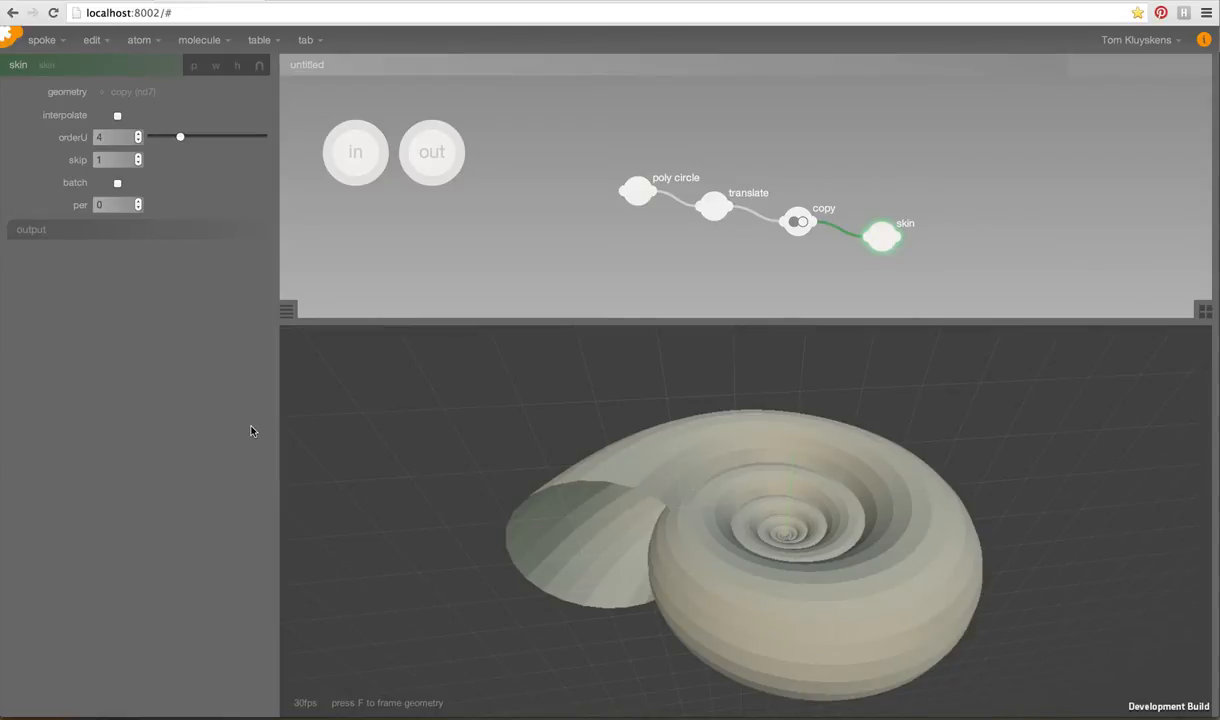
{"action": "key", "text": "space"}
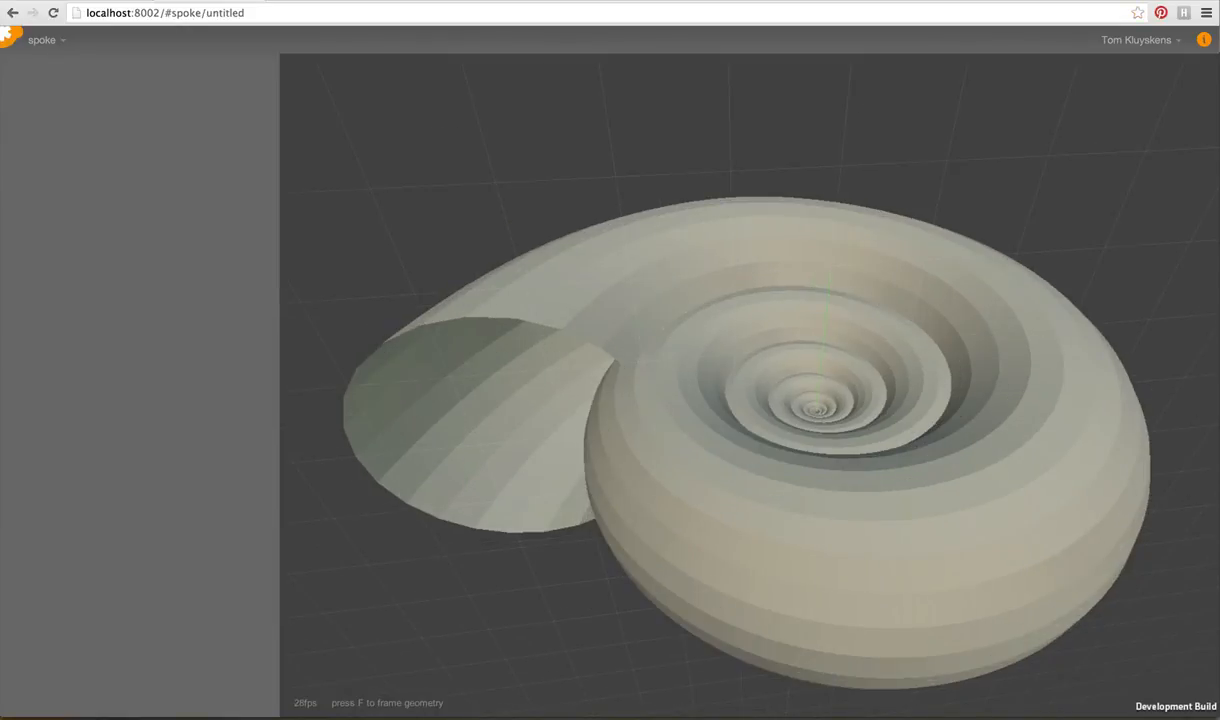
{"action": "mouse_move", "coordinate": [706, 419]}
{"action": "left_mouse_down"}
{"action": "mouse_move", "coordinate": [697, 361]}
{"action": "mouse_move", "coordinate": [743, 405]}
{"action": "mouse_move", "coordinate": [715, 409]}
{"action": "left_mouse_up"}
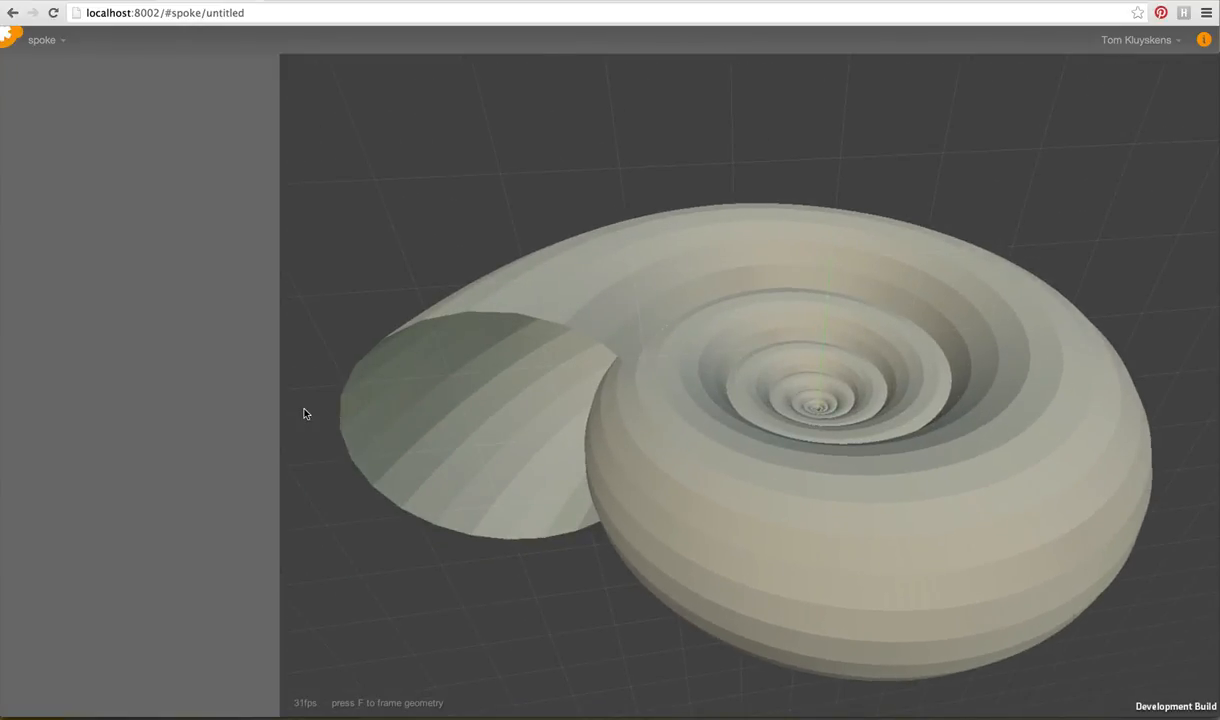
{"action": "left_click", "coordinate": [256, 12]}
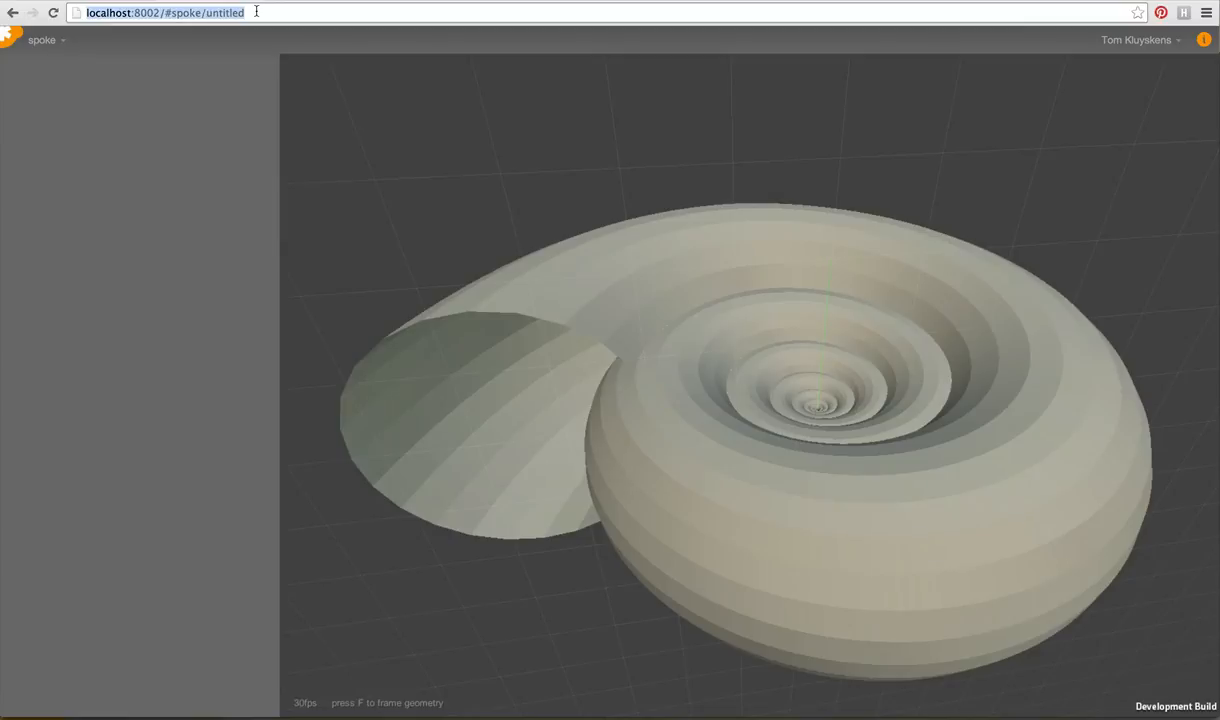
{"action": "left_click", "coordinate": [225, 386]}
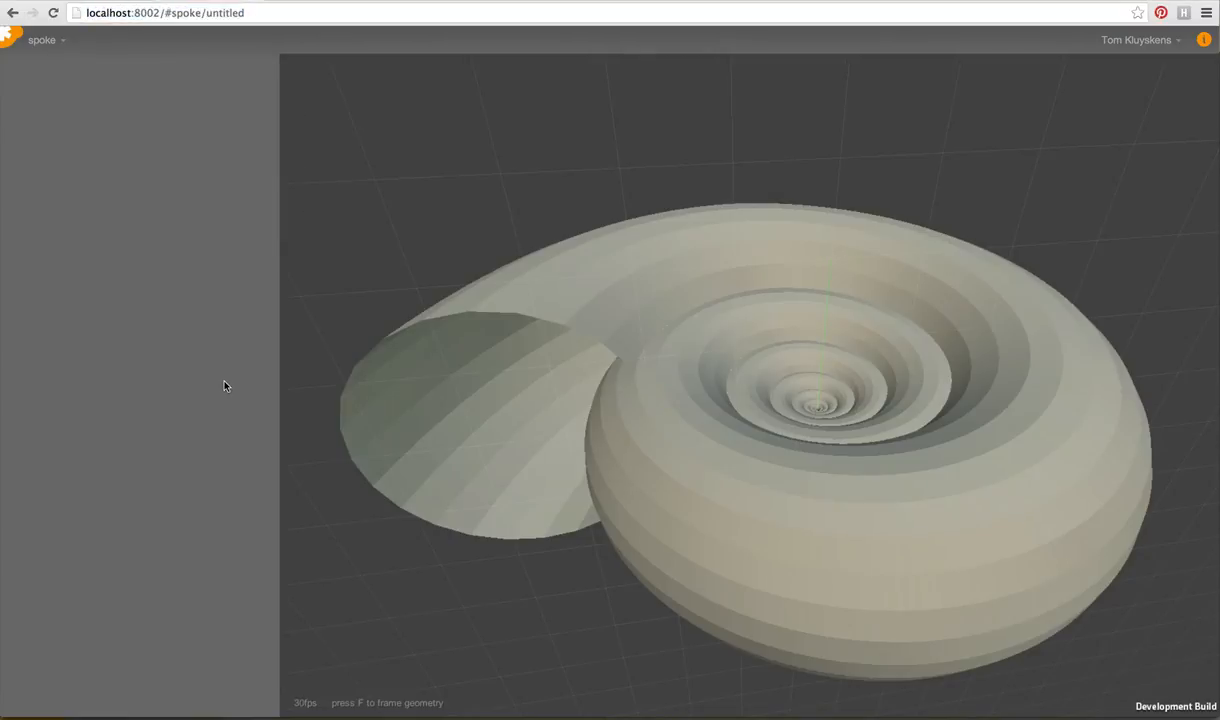
{"action": "key", "text": "Escape"}
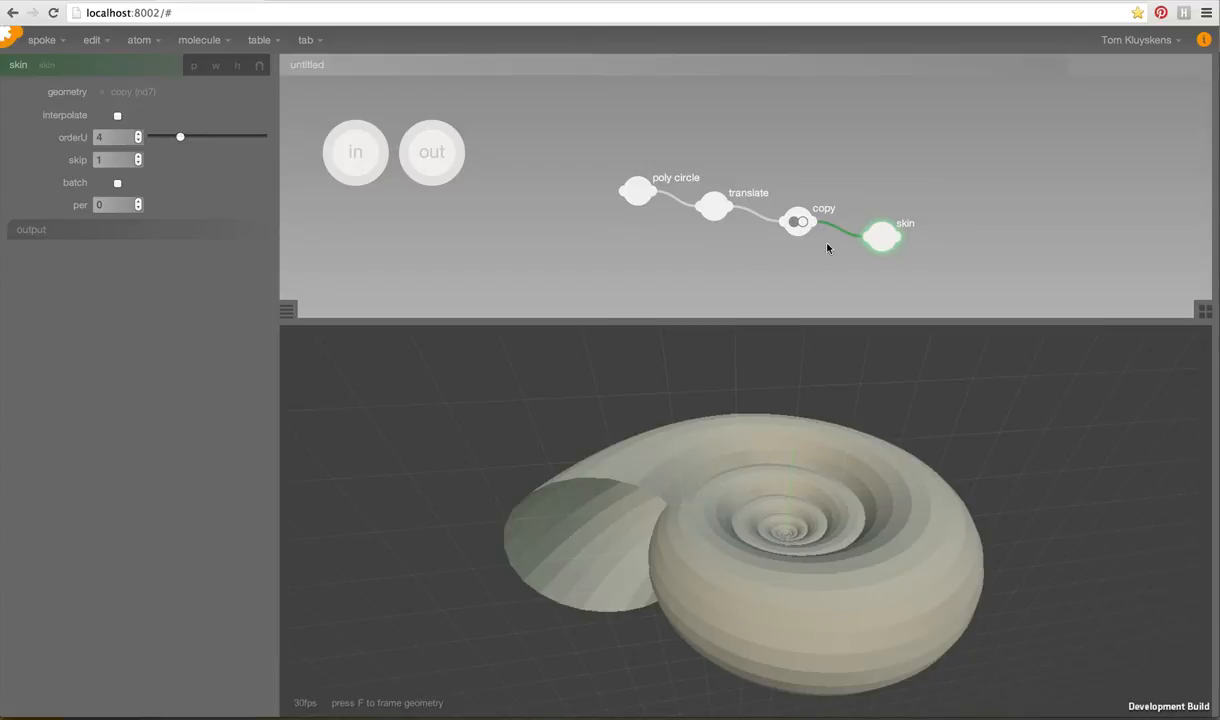
Add a float node and place it level with the poly circle node, ahead of it in the graph.
{"action": "mouse_move", "coordinate": [751, 533]}
{"action": "left_mouse_down"}
{"action": "mouse_move", "coordinate": [724, 528]}
{"action": "mouse_move", "coordinate": [781, 543]}
{"action": "mouse_move", "coordinate": [730, 521]}
{"action": "left_mouse_up"}
{"action": "double_click", "coordinate": [493, 255]}
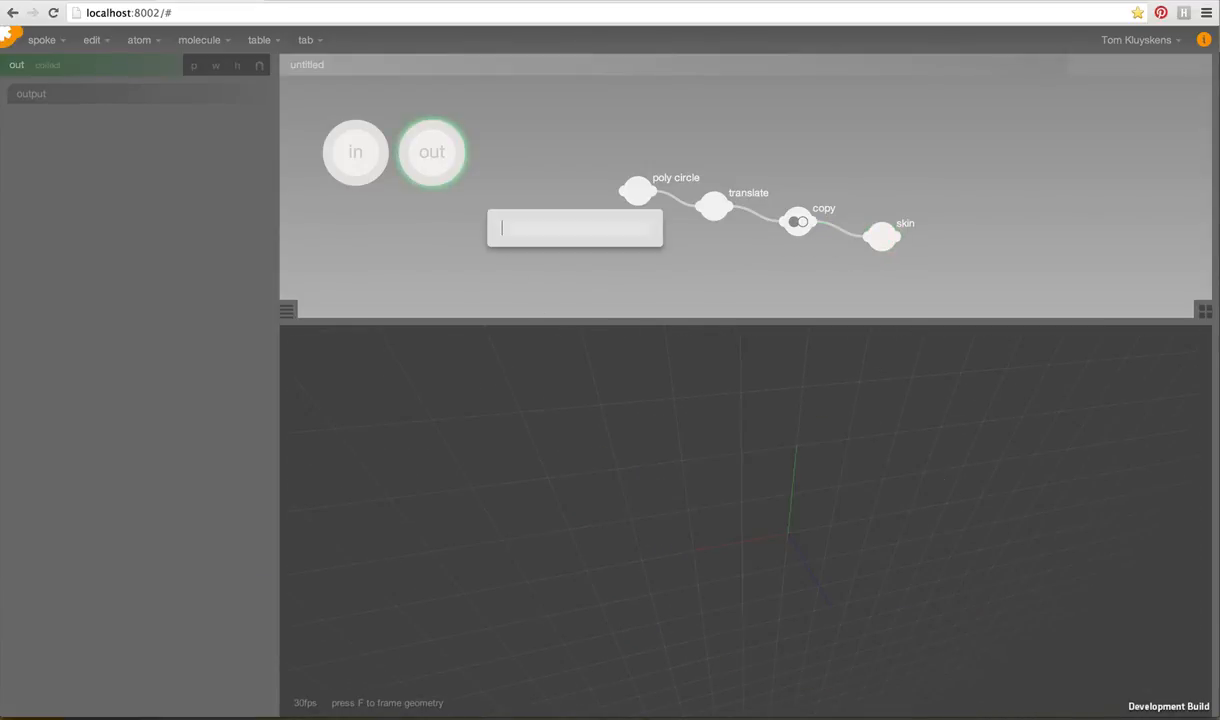
{"action": "type", "text": "float"}
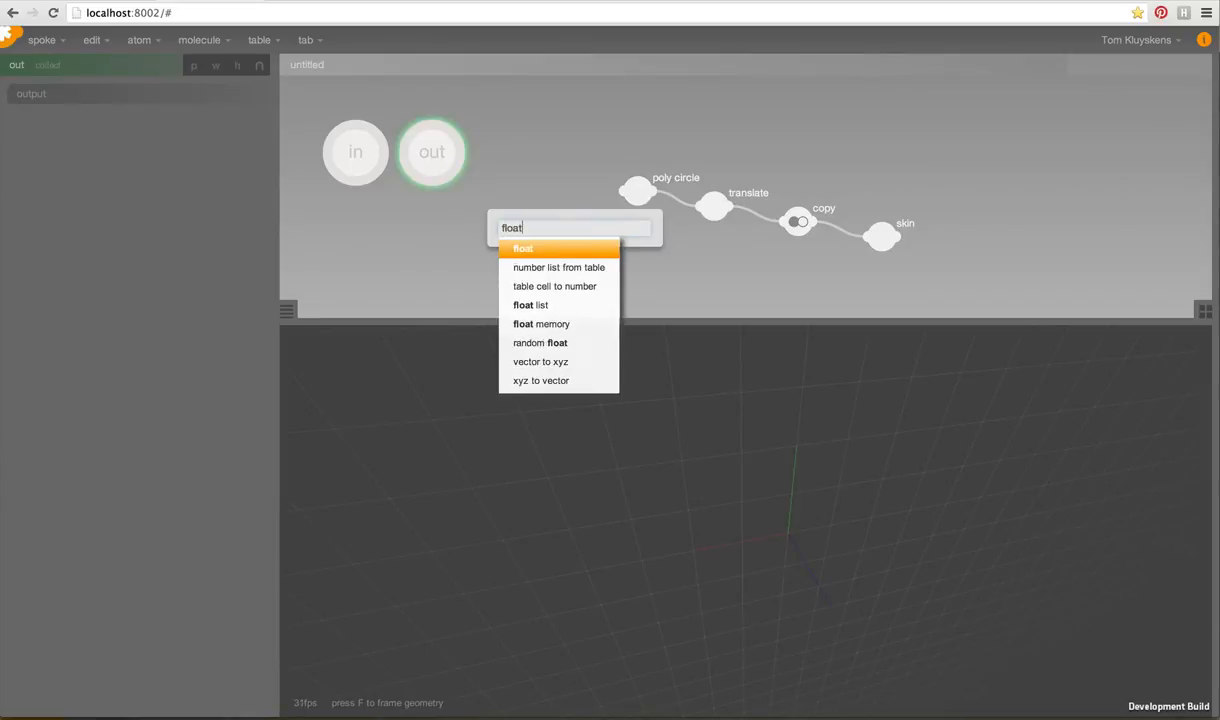
{"action": "key", "text": "Return"}
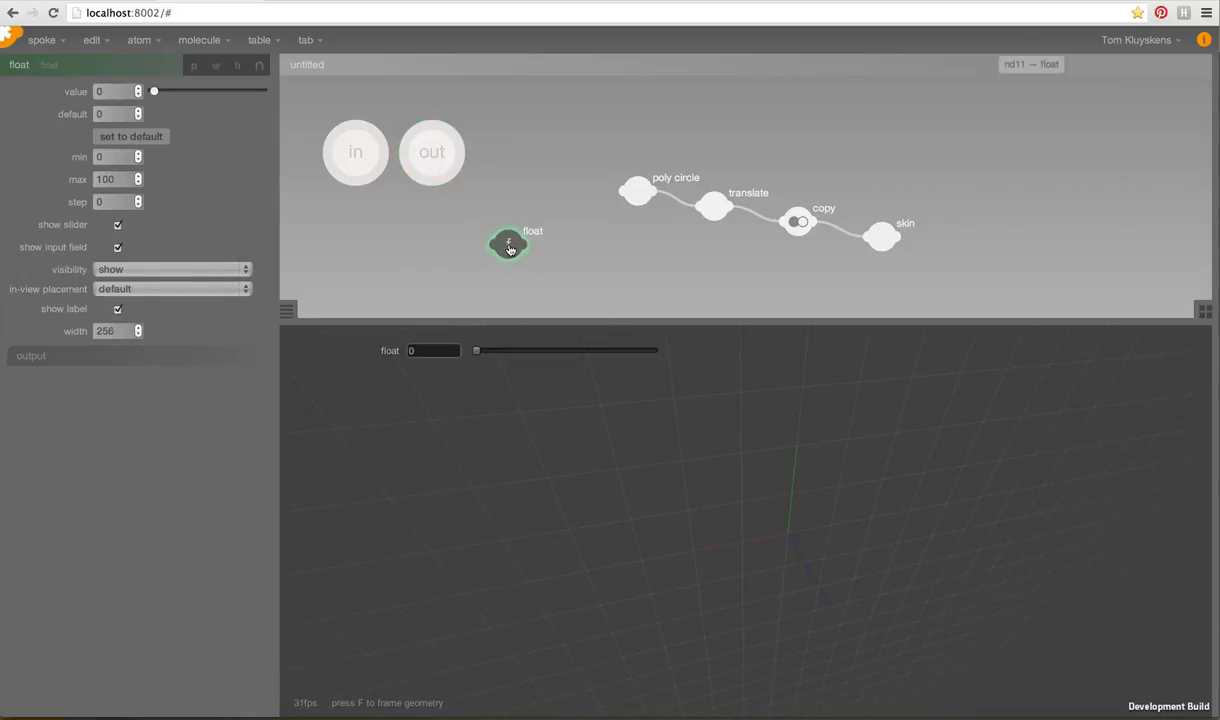
{"action": "left_click_drag", "start_coordinate": [514, 250], "coordinate": [522, 197]}
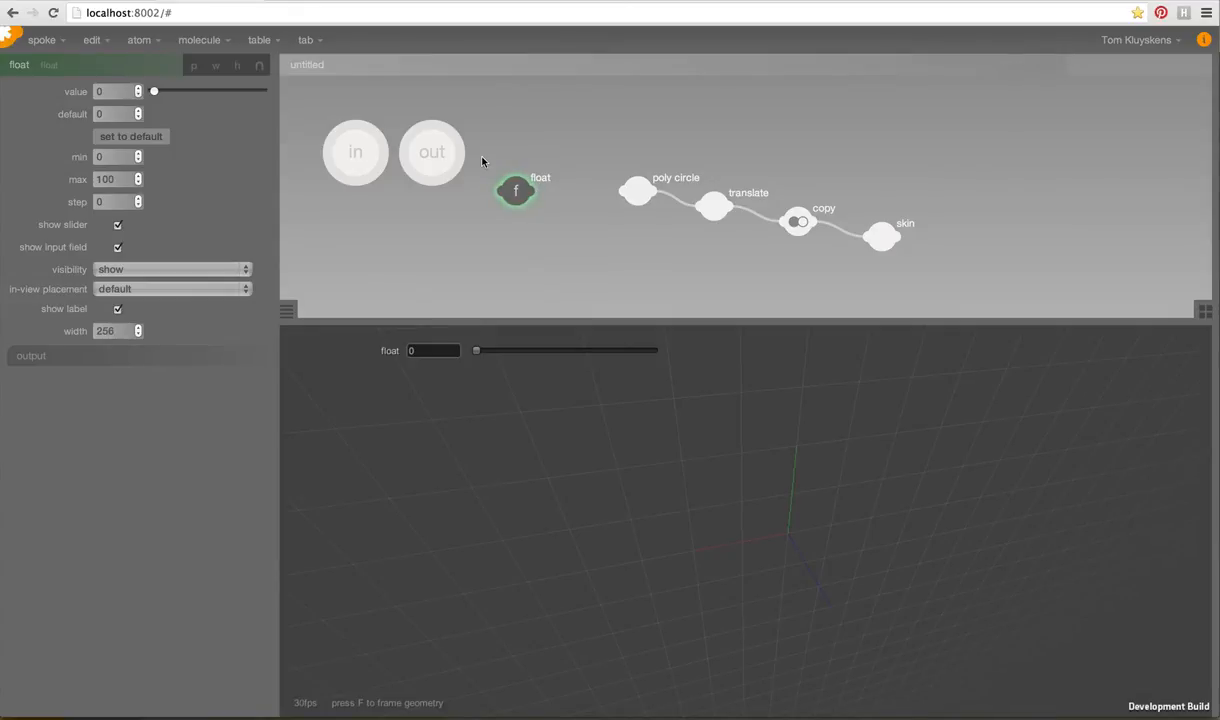
Rename the float node as radius and show its parameters.
{"action": "left_click", "coordinate": [883, 237]}
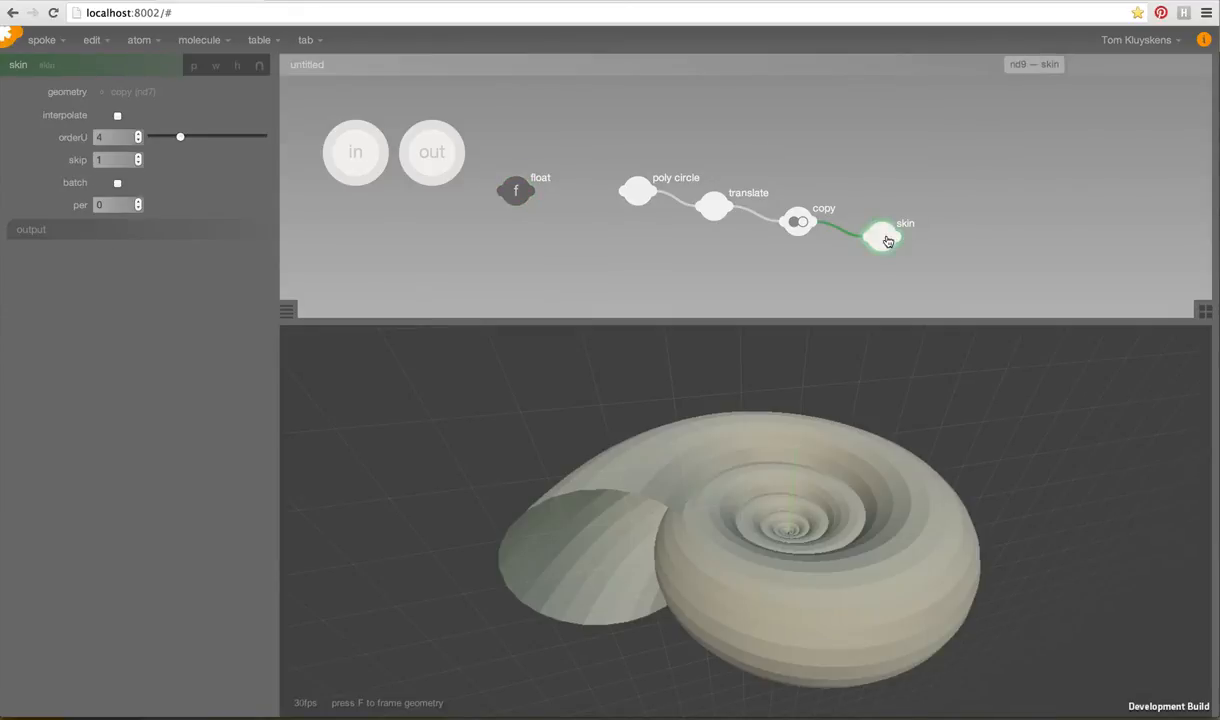
{"action": "double_click", "coordinate": [540, 178]}
{"action": "type", "text": "radius"}
{"action": "key", "text": "Return"}
{"action": "left_click", "coordinate": [510, 190]}
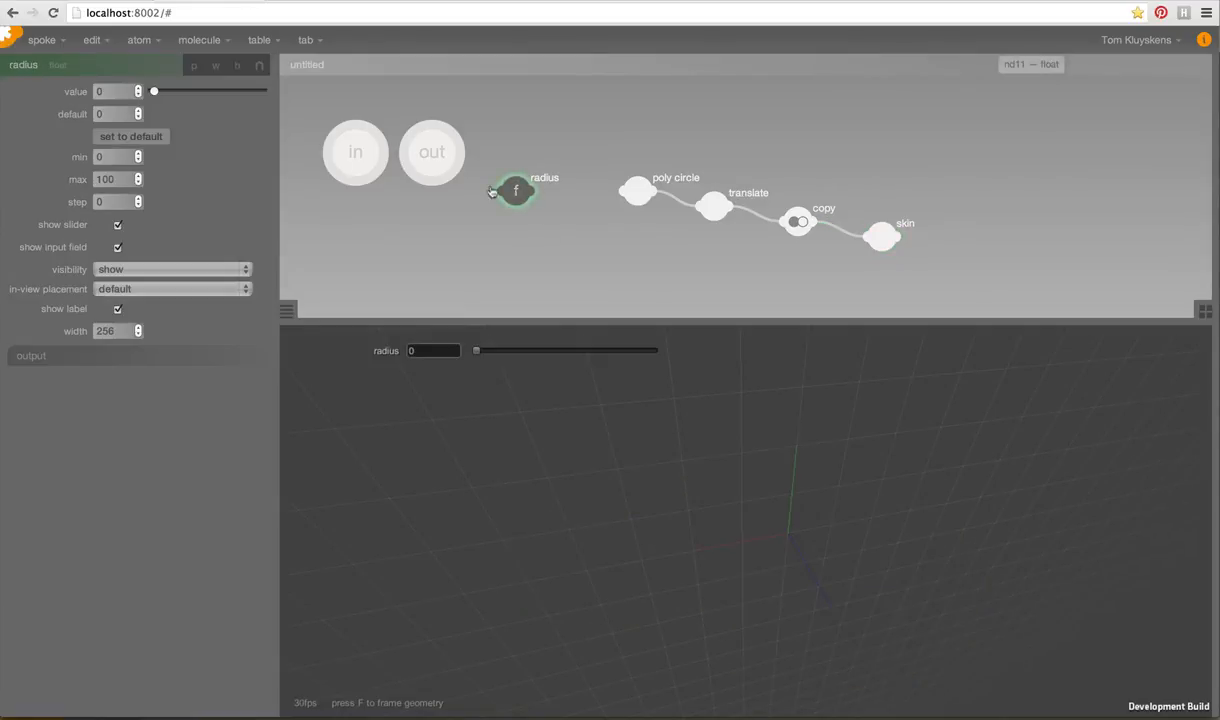
Set the radius node's value and default to 1, its minimum to 0.5 and its maximum to 2.
{"action": "left_click_drag", "start_coordinate": [117, 92], "coordinate": [96, 88]}
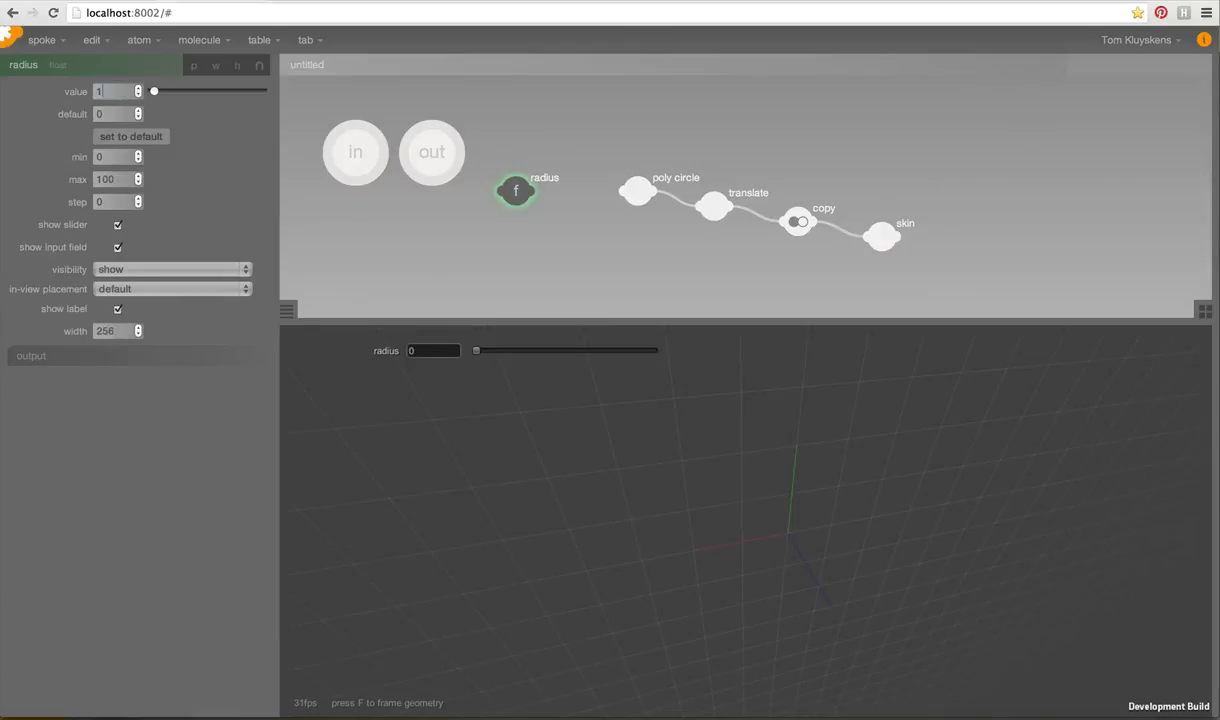
{"action": "type", "text": "1"}
{"action": "double_click", "coordinate": [101, 113]}
{"action": "type", "text": "1"}
{"action": "type", "text": ".5"}
{"action": "double_click", "coordinate": [117, 177]}
{"action": "type", "text": "2"}
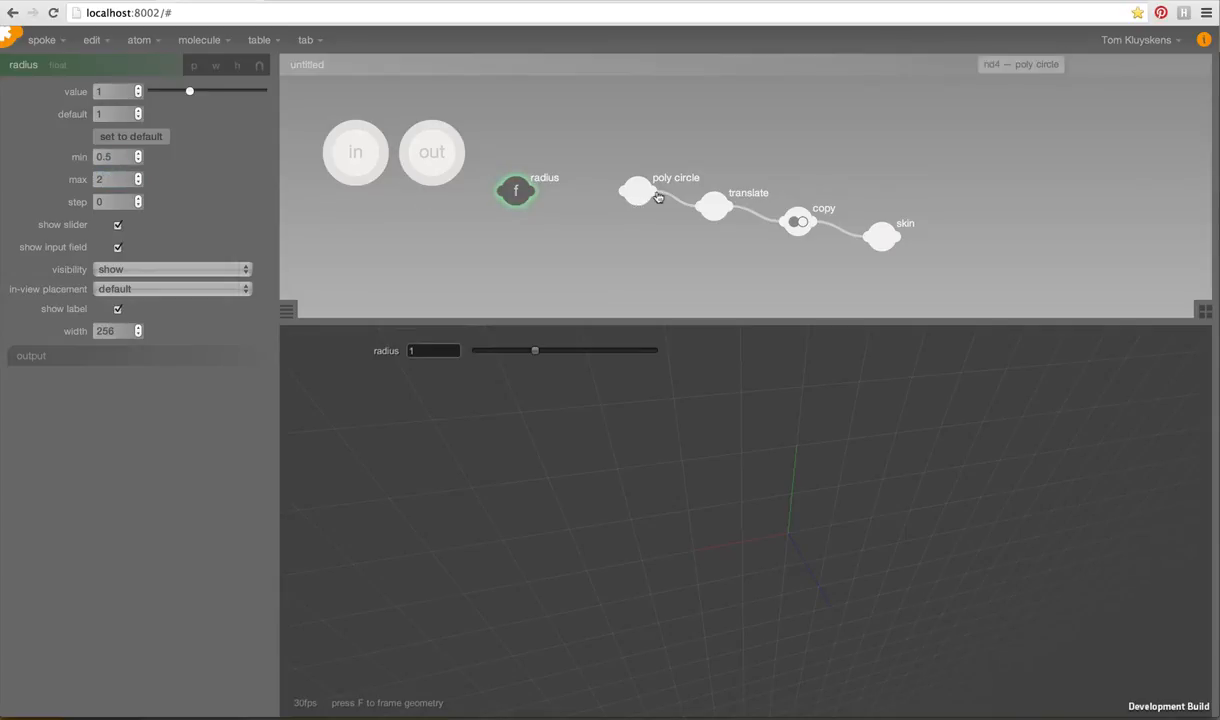
Connect the radius node to the poly circle's radius input and make the radius node sticky.
{"action": "left_click_drag", "start_coordinate": [533, 196], "coordinate": [652, 152]}
{"action": "left_click_drag", "start_coordinate": [467, 196], "coordinate": [514, 164]}
{"action": "right_click", "coordinate": [513, 163]}
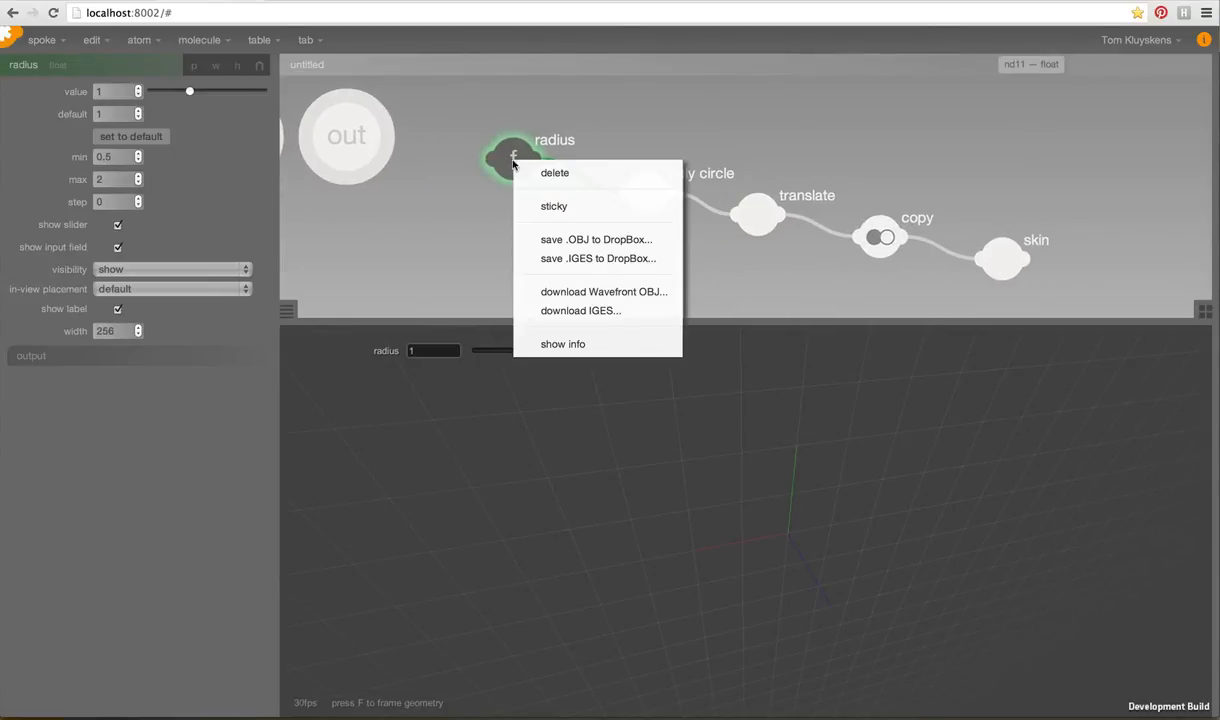
{"action": "left_click", "coordinate": [527, 207]}
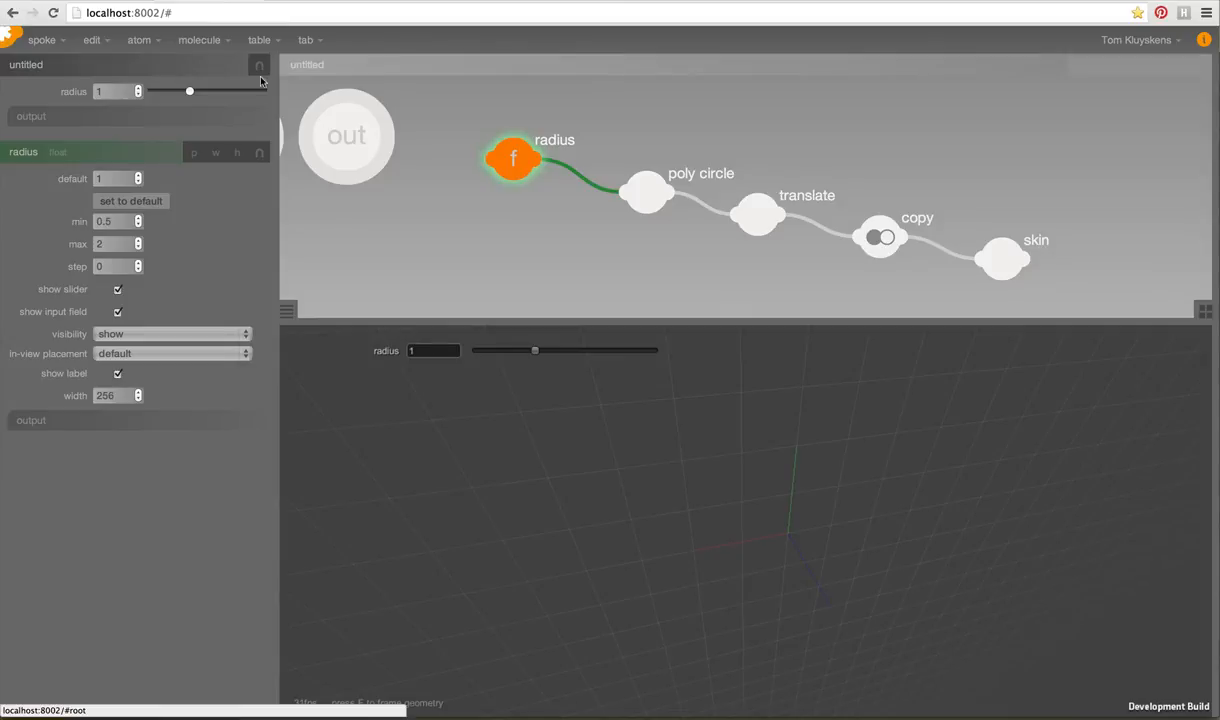
Display the shell, preview the spoke with its exposed control and reduce the radius to about 0.979.
{"action": "left_click", "coordinate": [1002, 262]}
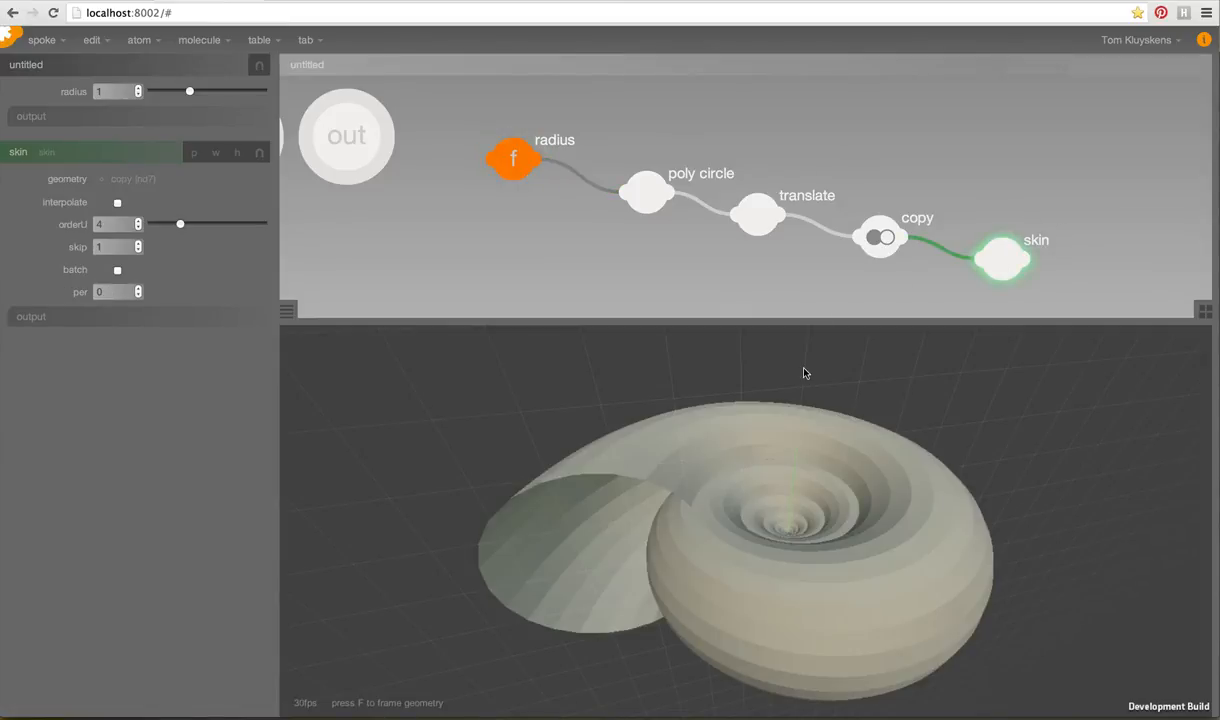
{"action": "left_click_drag", "start_coordinate": [801, 500], "coordinate": [800, 448]}
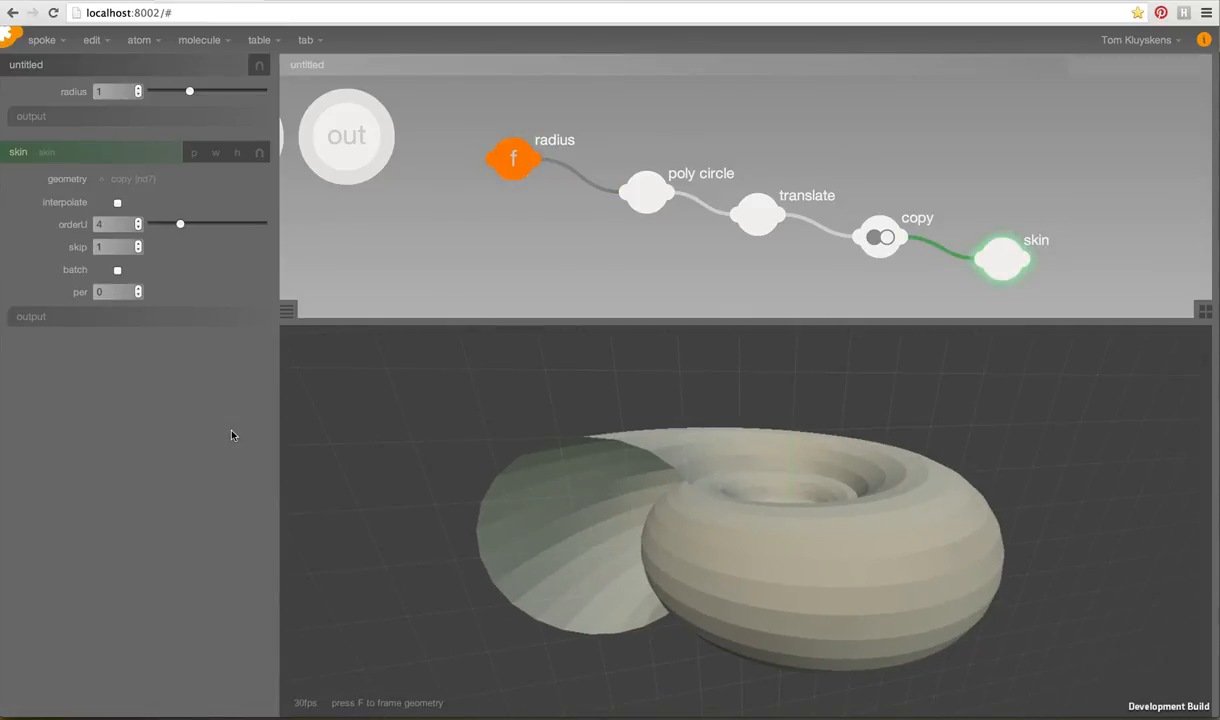
{"action": "key", "text": "Tab"}
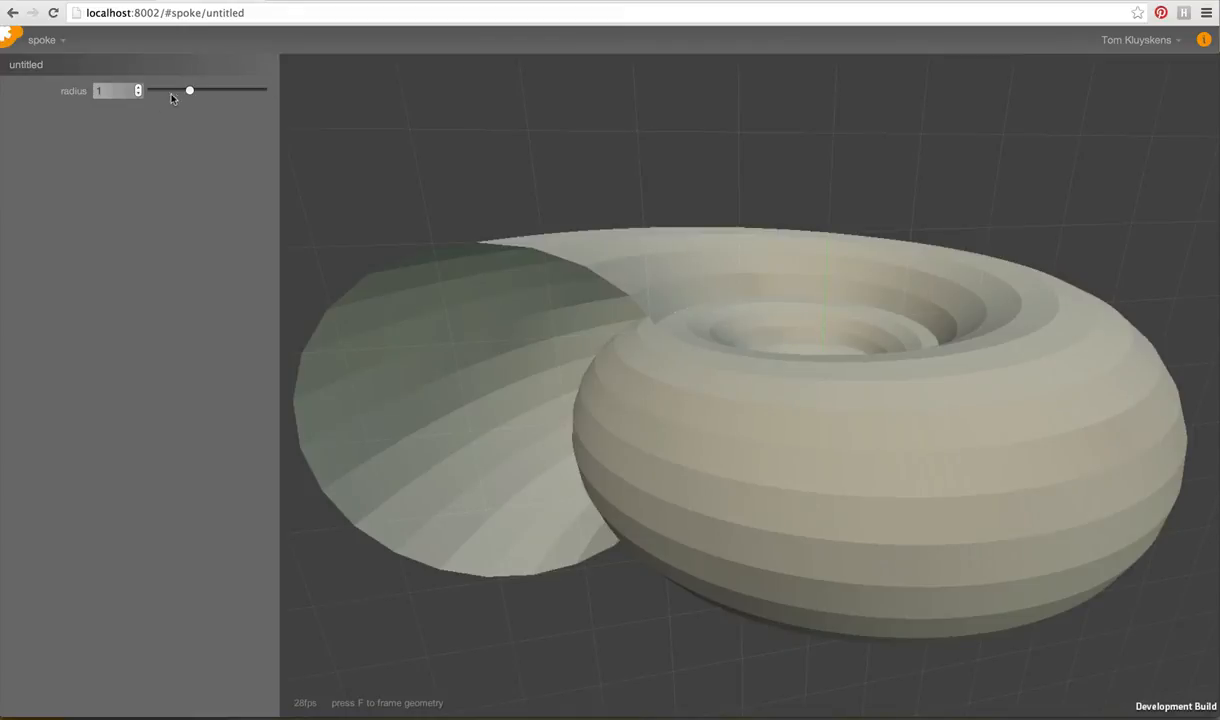
{"action": "mouse_move", "coordinate": [189, 91]}
{"action": "left_mouse_down"}
{"action": "mouse_move", "coordinate": [157, 92]}
{"action": "mouse_move", "coordinate": [187, 92]}
{"action": "left_mouse_up"}
{"action": "key", "text": "Tab"}
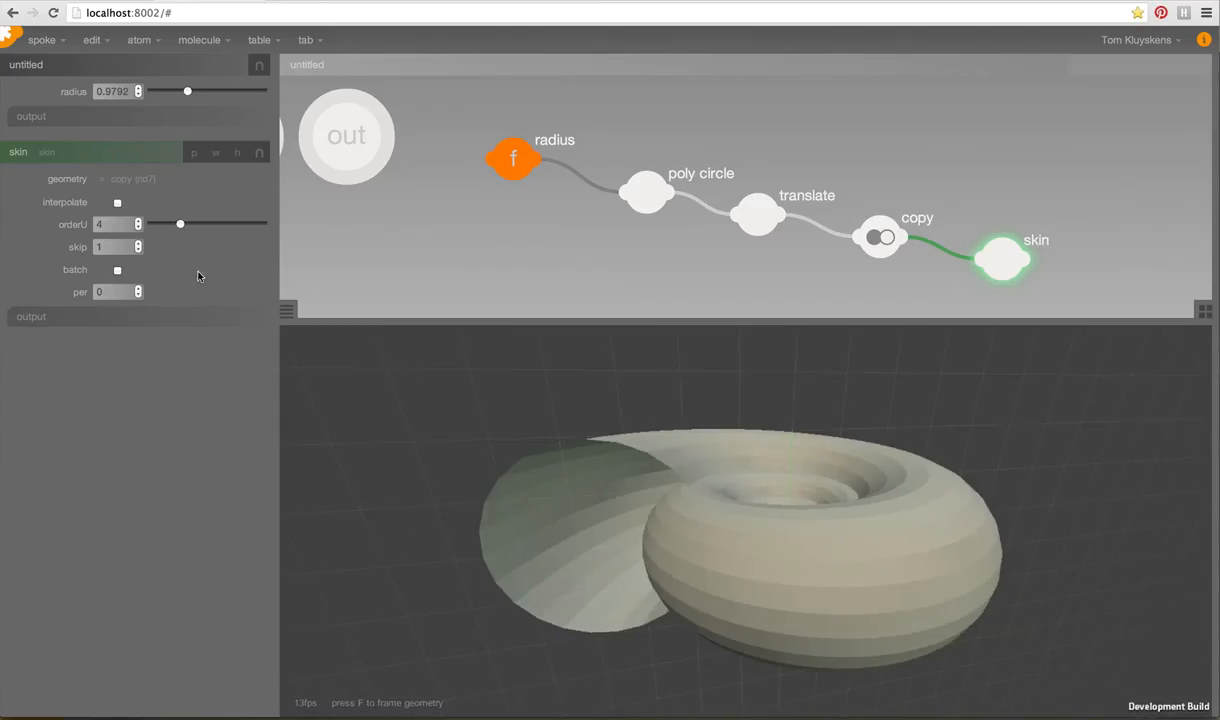
Show the translate node's handle together with the skin and move the opening to about X 1.391, Y -2.338.
{"action": "scroll", "coordinate": [515, 198], "scroll_direction": "down", "scroll_amount": 2}
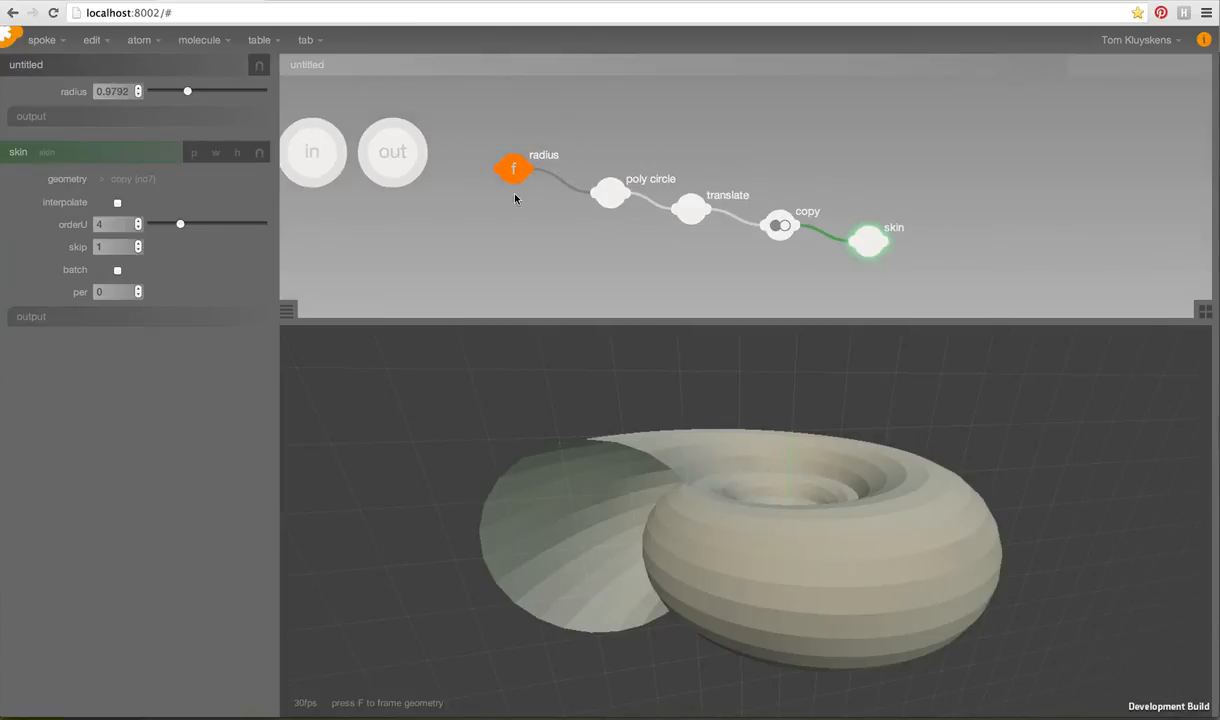
{"action": "left_click_drag", "start_coordinate": [860, 240], "coordinate": [869, 248]}
{"action": "left_click", "coordinate": [686, 216]}
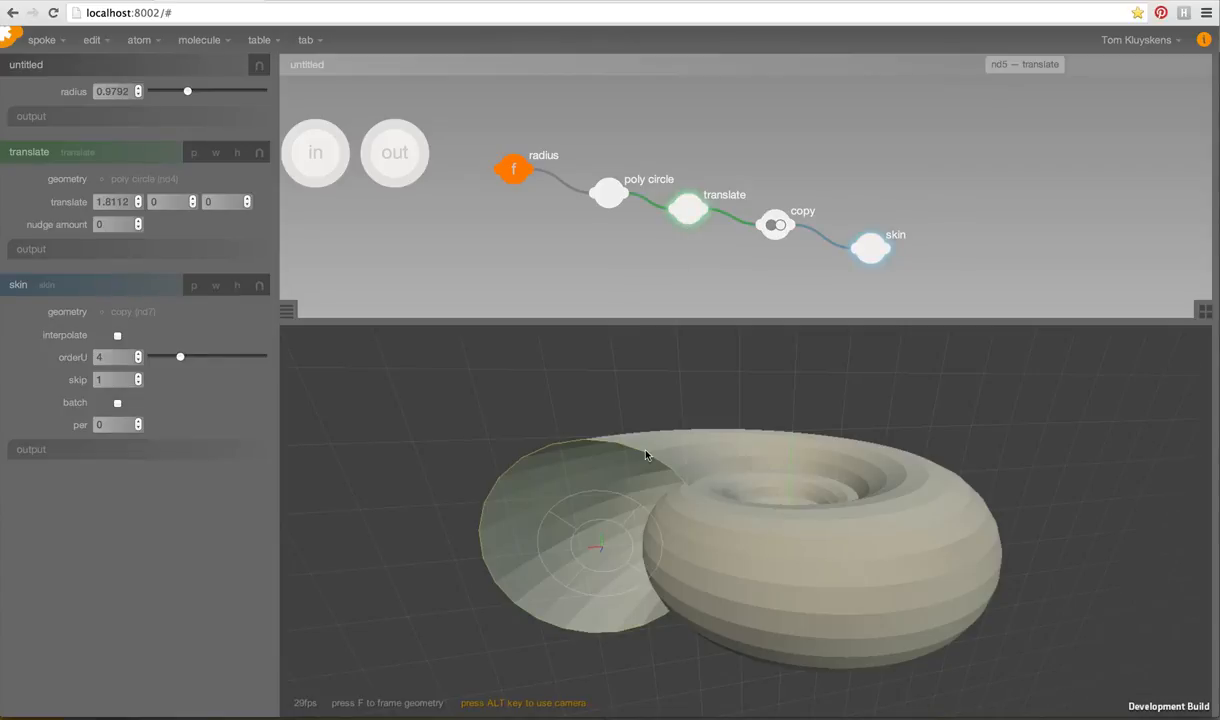
{"action": "left_click", "coordinate": [855, 243]}
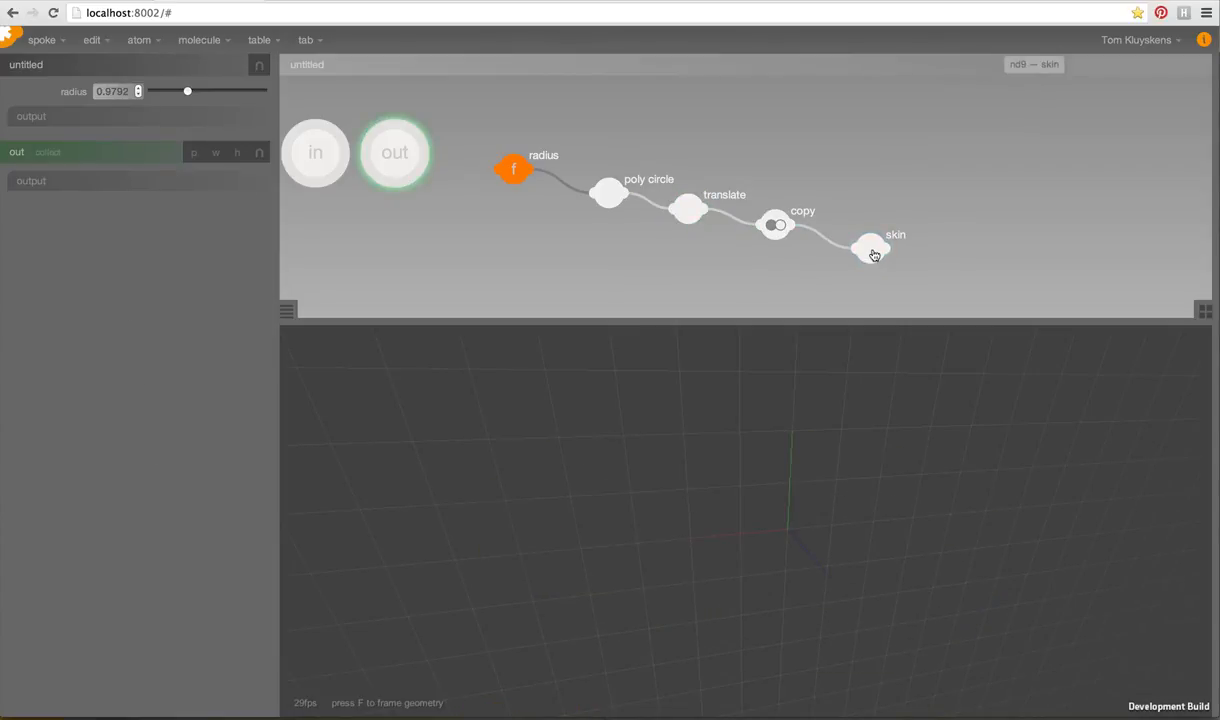
{"action": "left_click", "coordinate": [872, 254]}
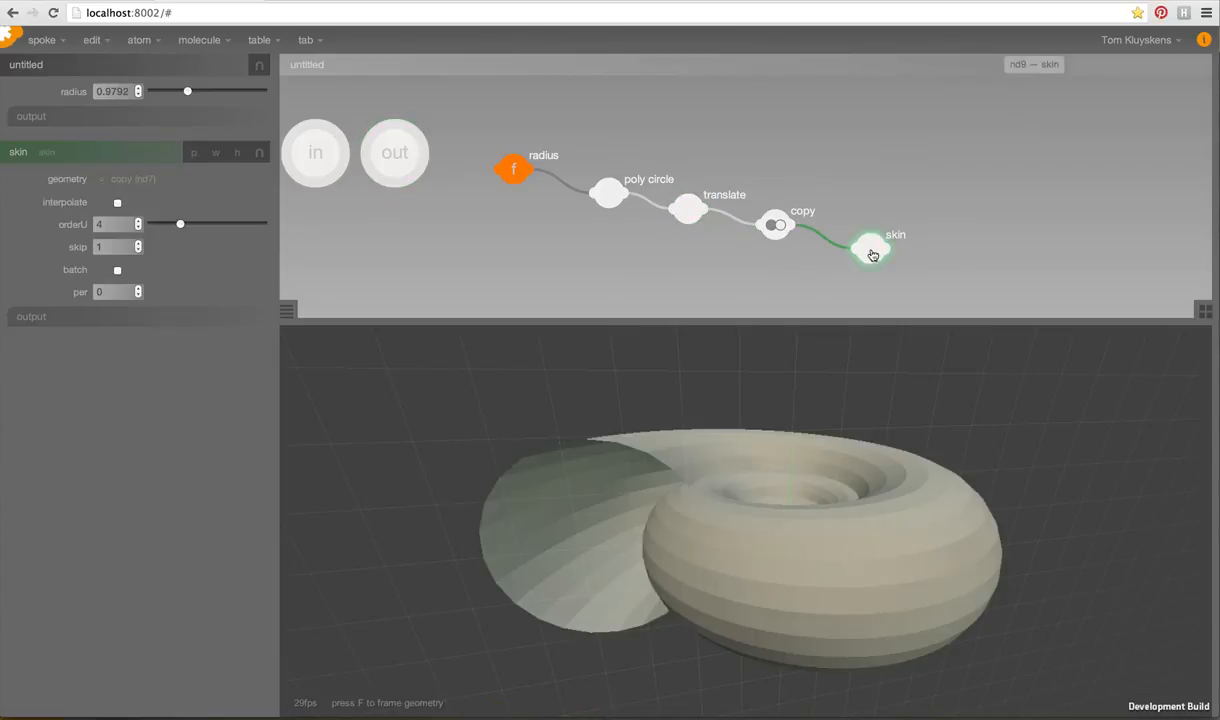
{"action": "left_click", "coordinate": [683, 217]}
{"action": "left_click_drag", "start_coordinate": [598, 541], "coordinate": [648, 705], "text": "alt"}
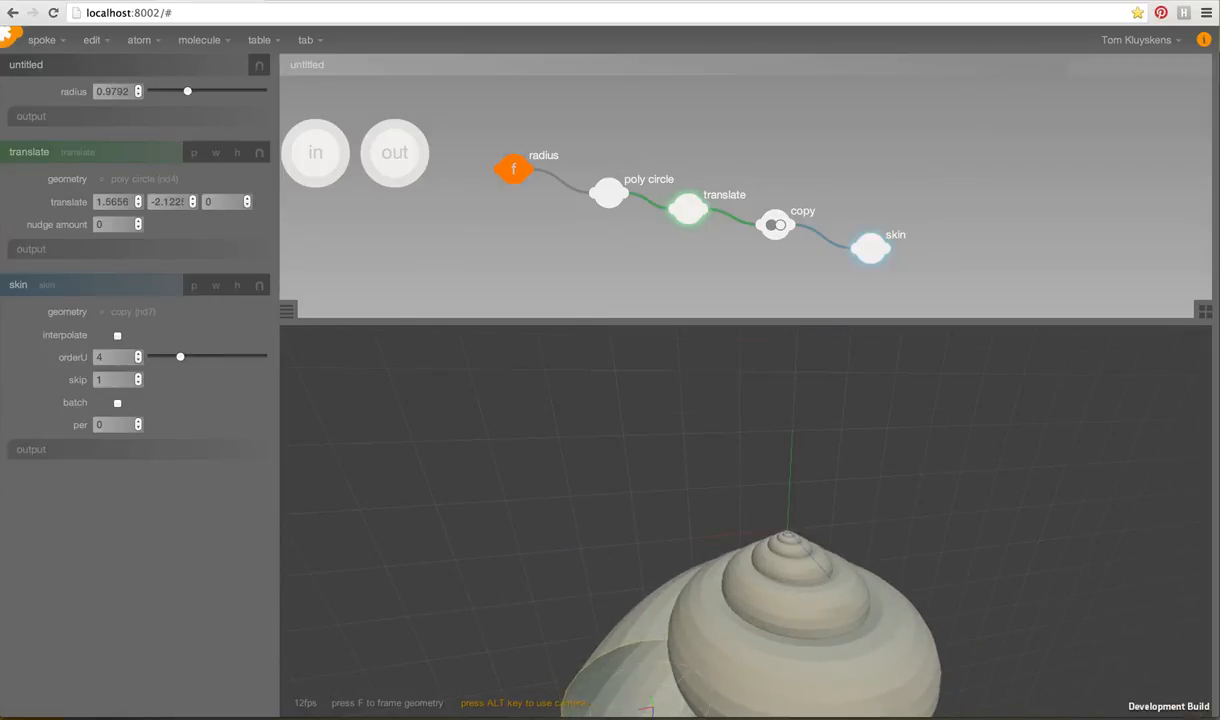
{"action": "left_click_drag", "start_coordinate": [728, 597], "coordinate": [731, 539], "text": "alt"}
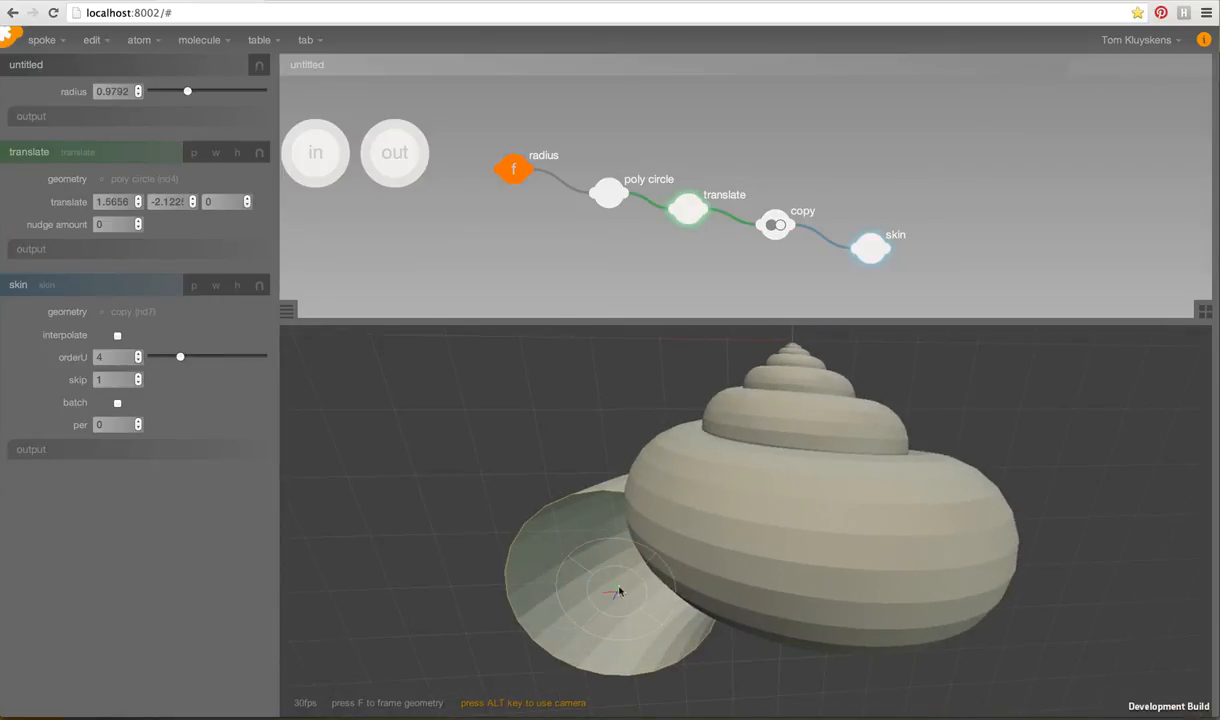
{"action": "left_click_drag", "start_coordinate": [619, 591], "coordinate": [633, 612]}
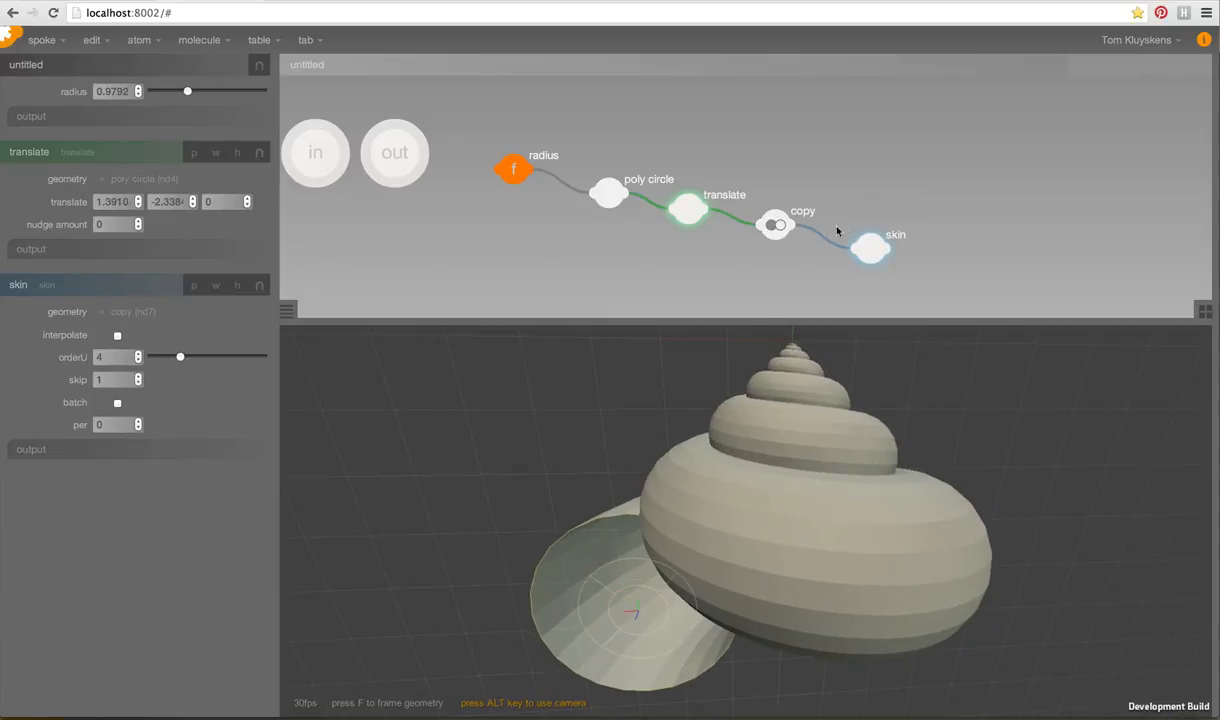
Create a spoke tab named "move opening" for the current translate and skin display.
{"action": "left_click", "coordinate": [306, 40]}
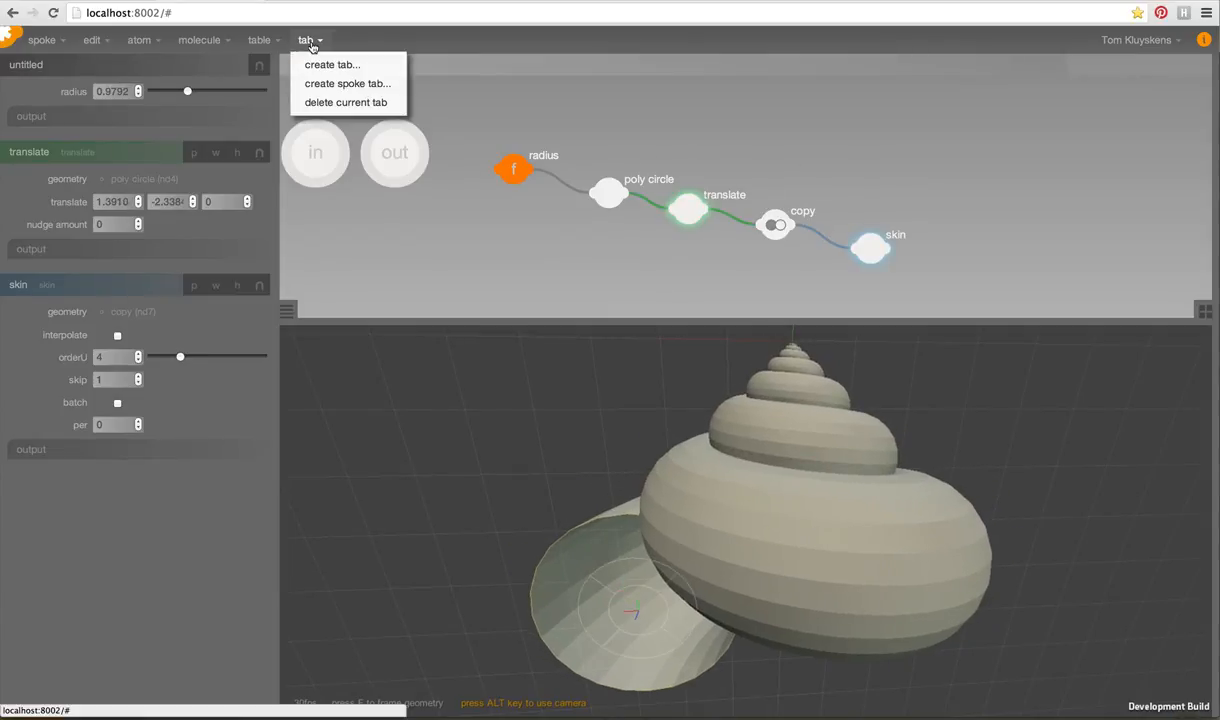
{"action": "left_click", "coordinate": [322, 84]}
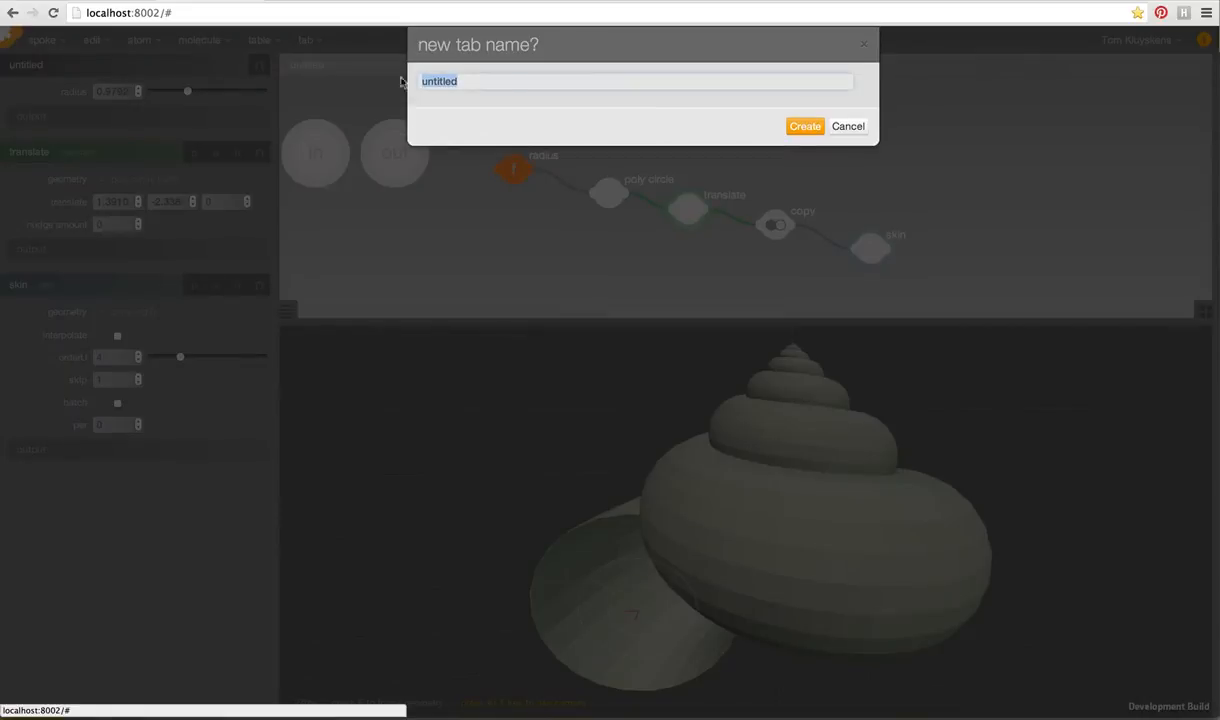
{"action": "type", "text": "move"}
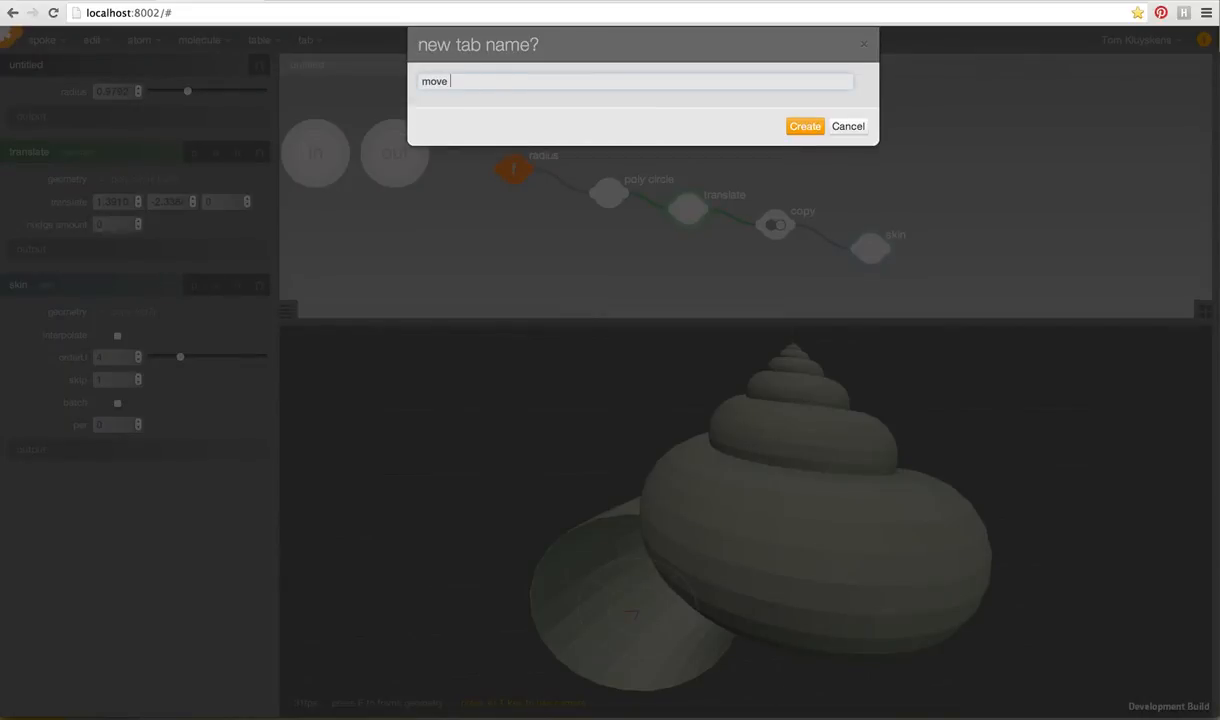
{"action": "type", "text": " opening"}
{"action": "key", "text": "Return"}
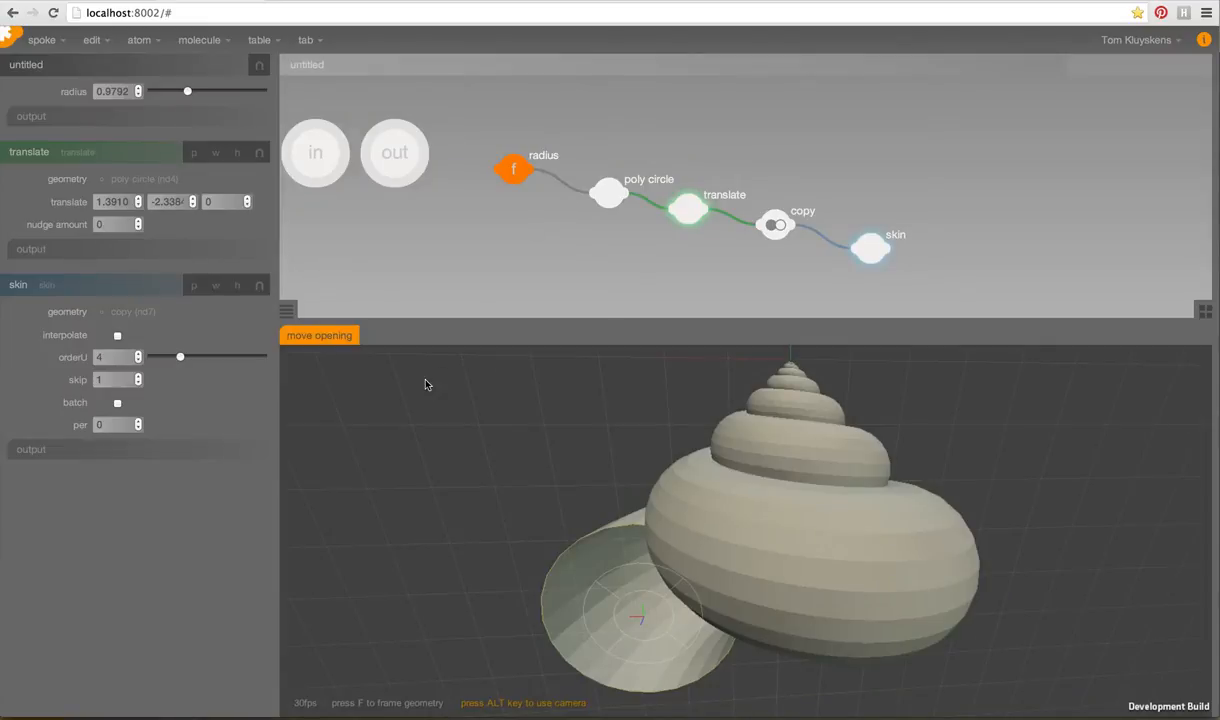
Try the "move opening" tab in the spoke view, shifting the shell's opening to about X 0.658, Y -2.443.
{"action": "left_click", "coordinate": [319, 335]}
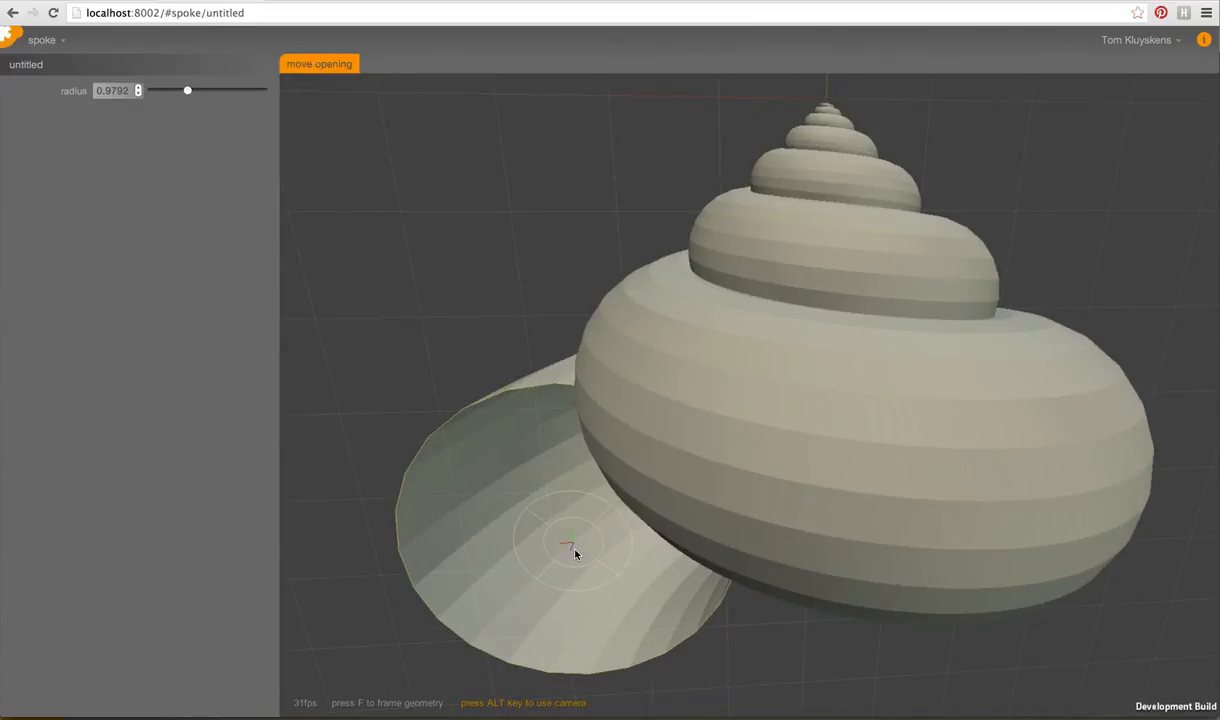
{"action": "left_click_drag", "start_coordinate": [575, 553], "coordinate": [708, 562]}
{"action": "left_click", "coordinate": [9, 36]}
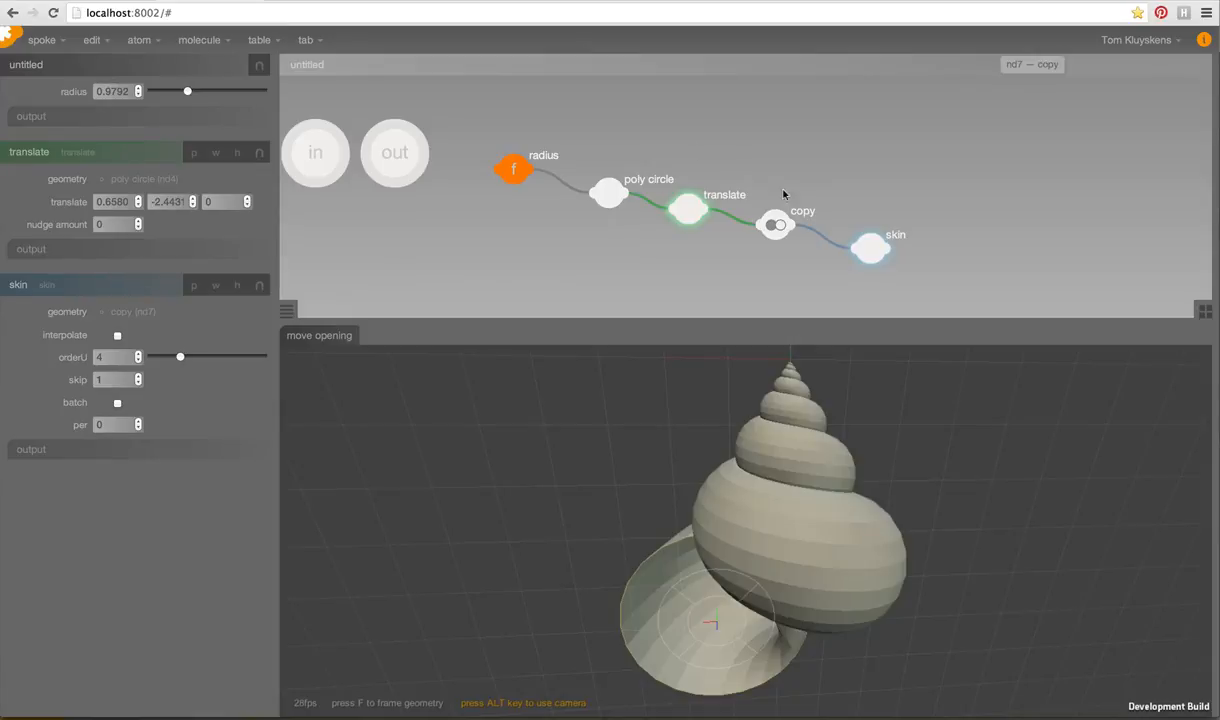
Move the copy and skin nodes further along the chain and insert an edit points node after translate.
{"action": "left_click_drag", "start_coordinate": [770, 188], "coordinate": [890, 277]}
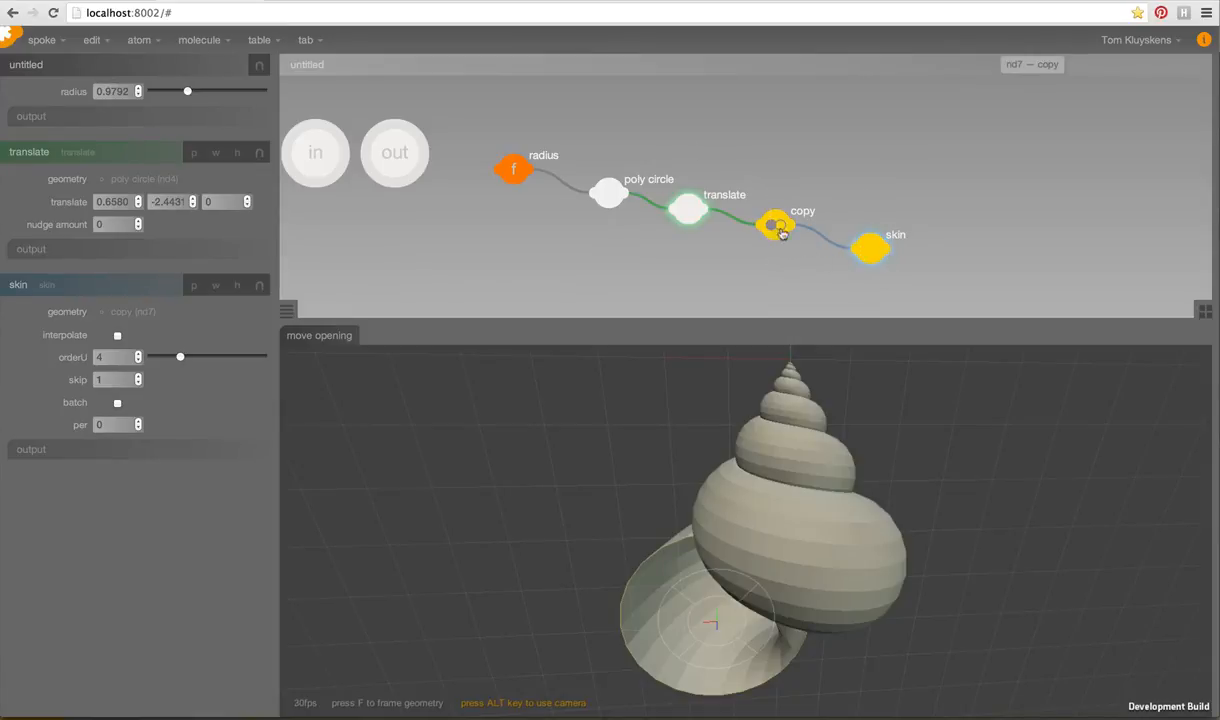
{"action": "left_click_drag", "start_coordinate": [776, 222], "coordinate": [885, 268]}
{"action": "double_click", "coordinate": [698, 214]}
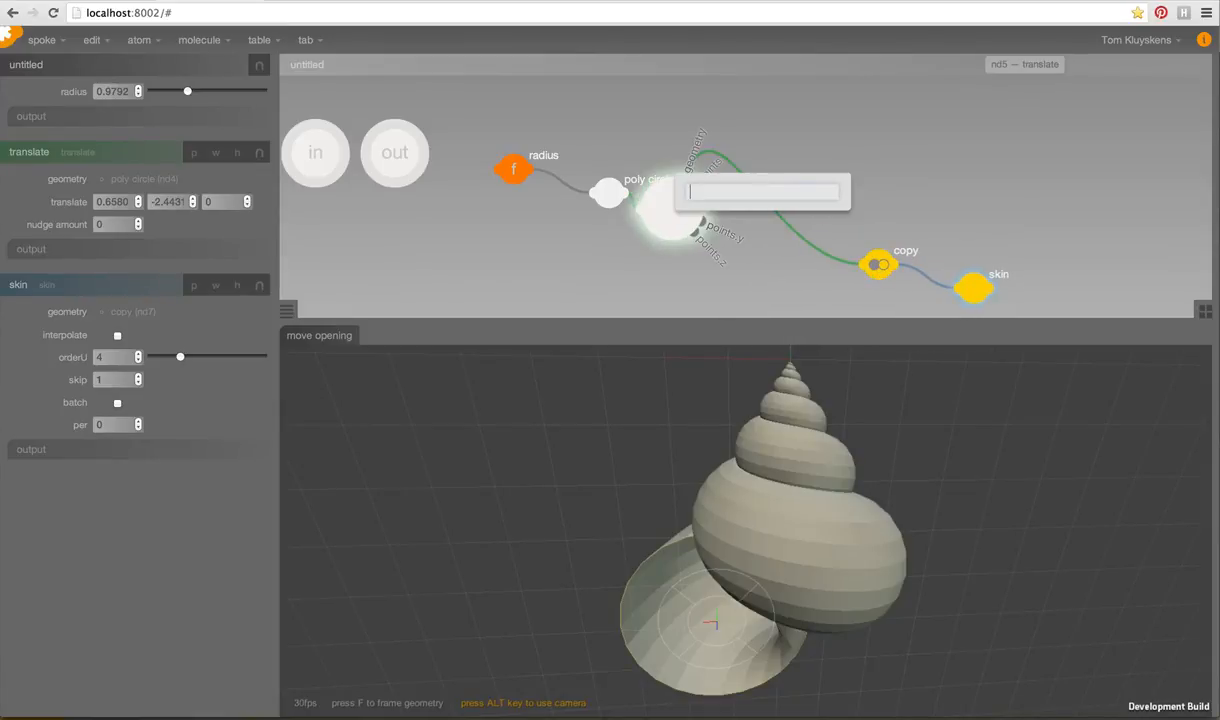
{"action": "type", "text": "exit"}
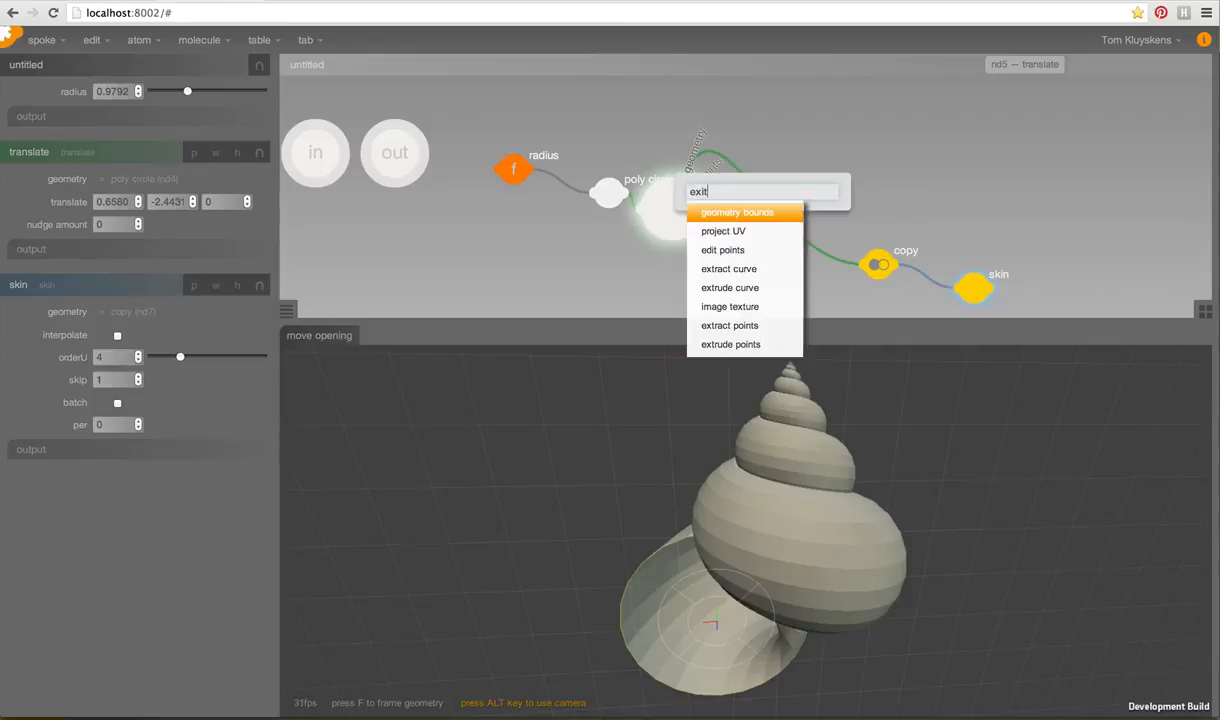
{"action": "key", "text": "Down"}
{"action": "key", "text": "Down"}
{"action": "key", "text": "Return"}
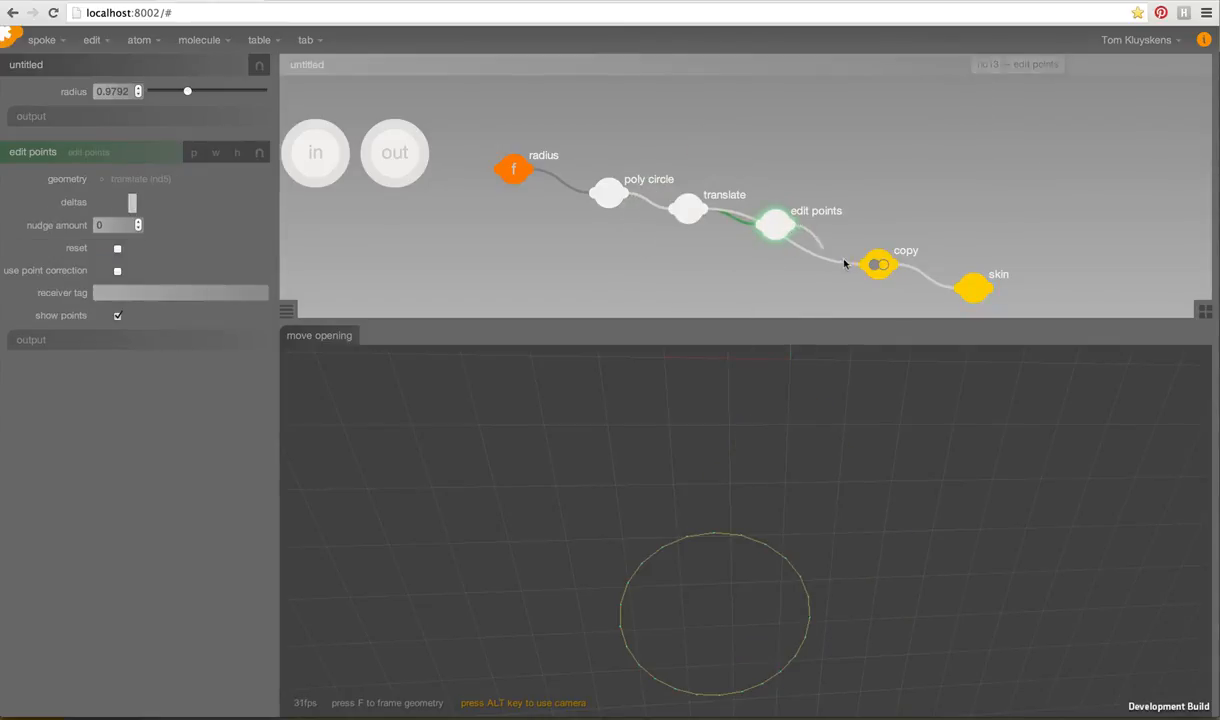
Show the edit points handles together with the skin and move two points on the opening's rim to reshape the shell.
{"action": "left_click", "coordinate": [972, 287]}
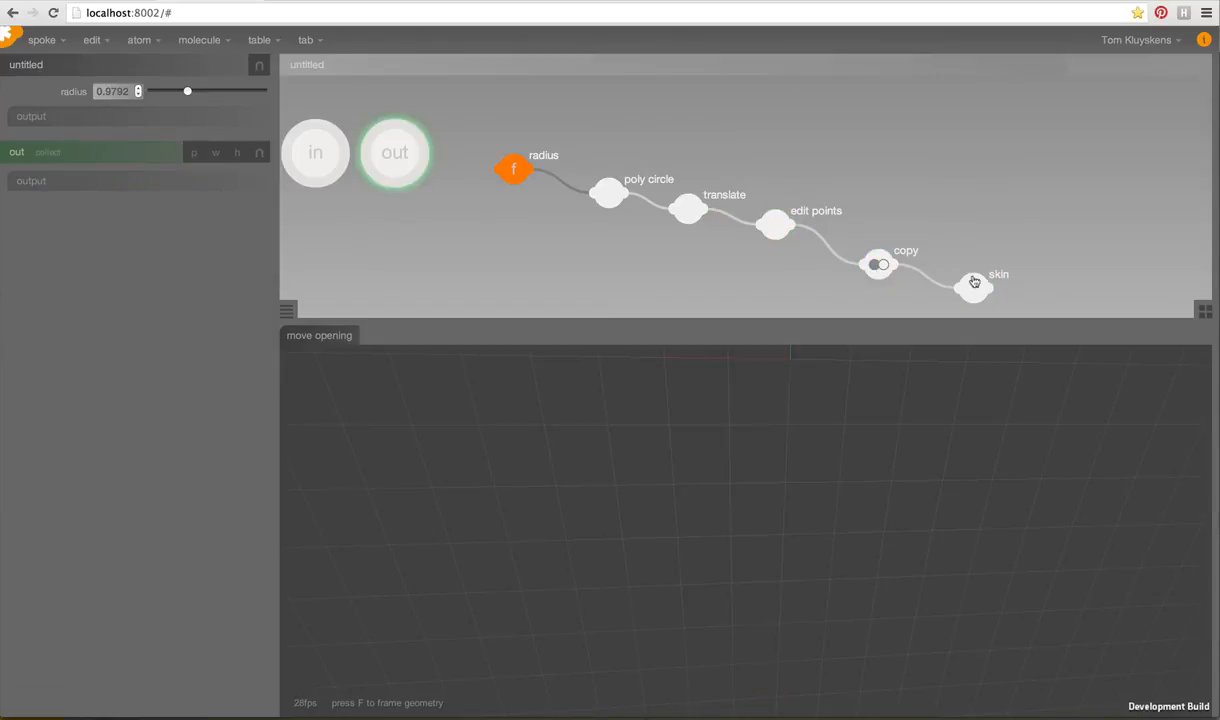
{"action": "left_click", "coordinate": [770, 222]}
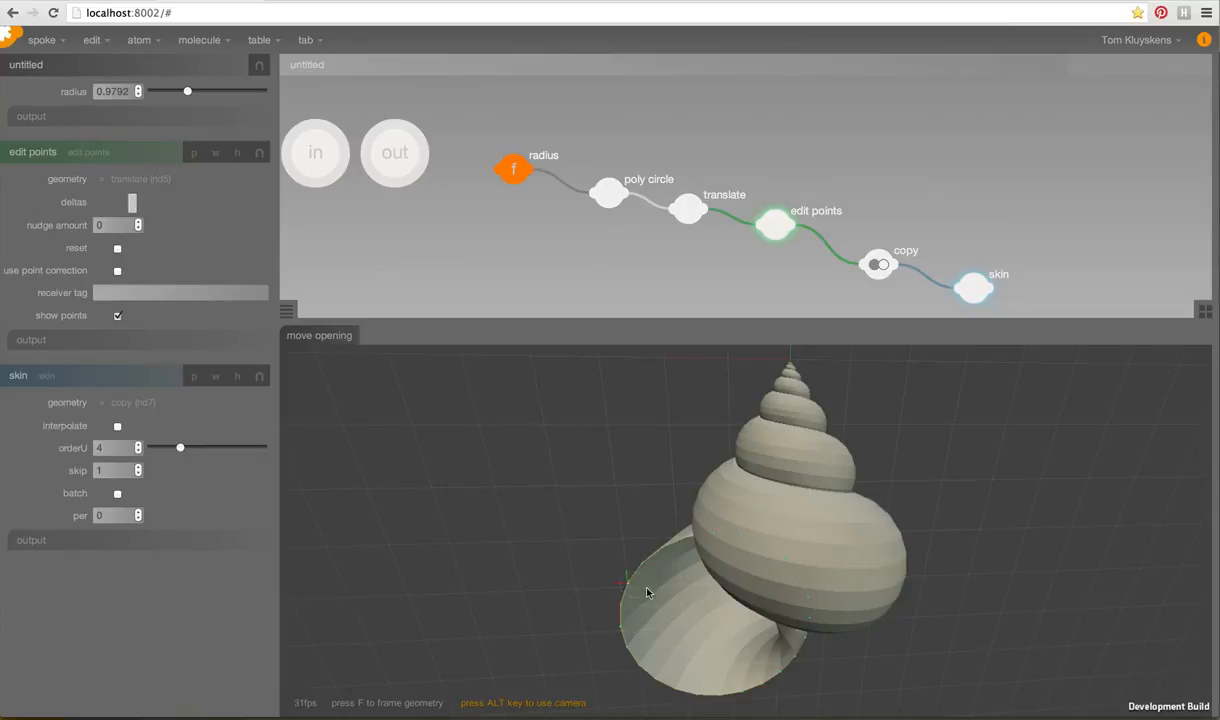
{"action": "left_click_drag", "start_coordinate": [640, 588], "coordinate": [643, 588]}
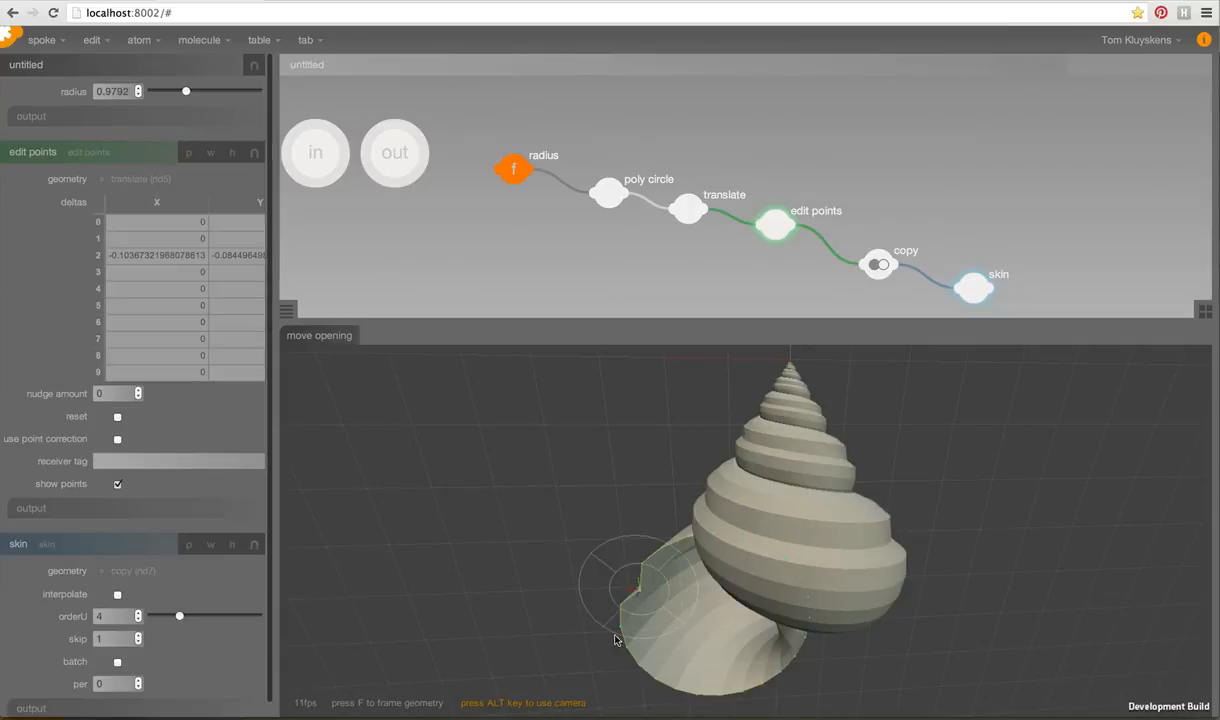
{"action": "left_click_drag", "start_coordinate": [640, 653], "coordinate": [629, 652]}
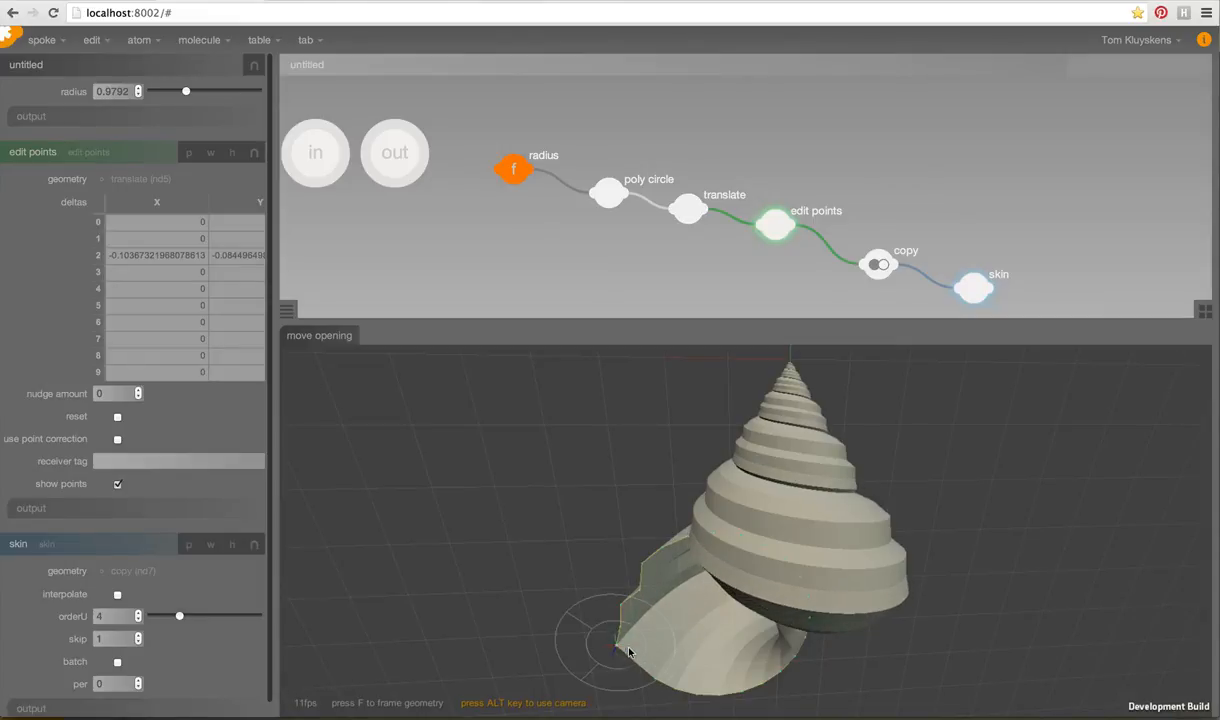
Create a spoke tab named "edit opening" for the current edit points and skin display.
{"action": "left_click", "coordinate": [305, 40]}
{"action": "left_click", "coordinate": [329, 84]}
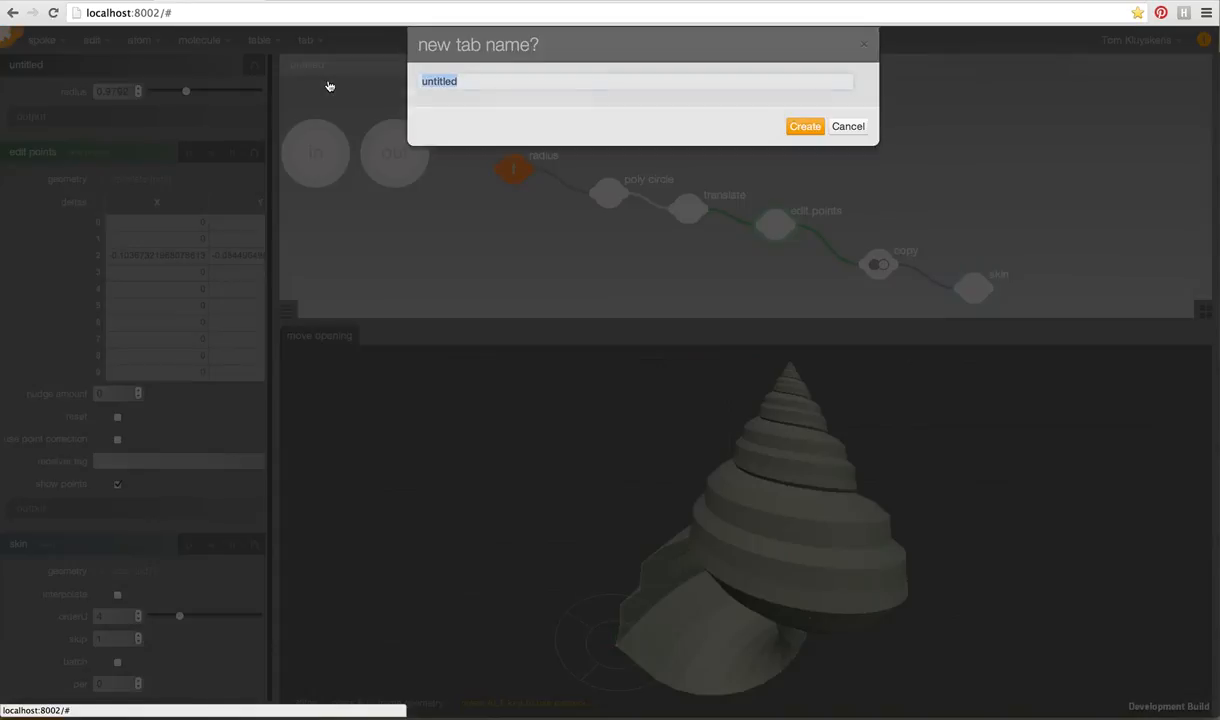
{"action": "type", "text": "edit opening"}
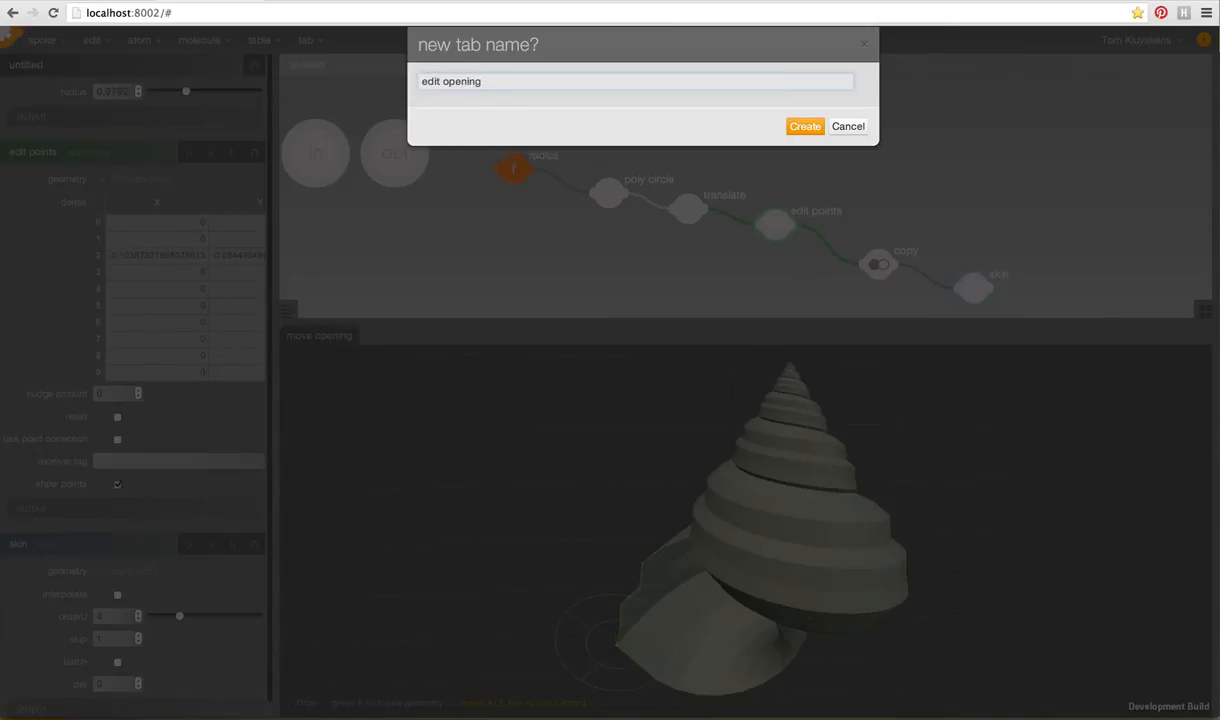
{"action": "key", "text": "Return"}
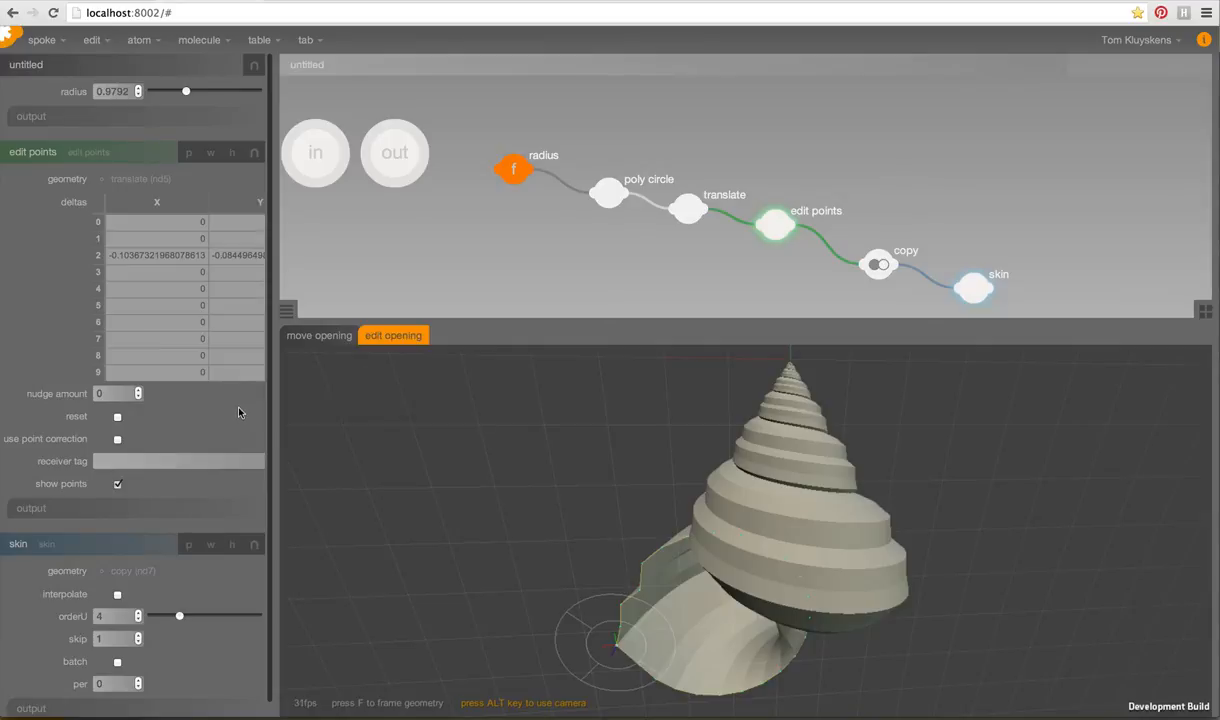
Try both tabs in the spoke view, shifting the opening with "move opening" and dragging a rim point with "edit opening".
{"action": "key", "text": "space"}
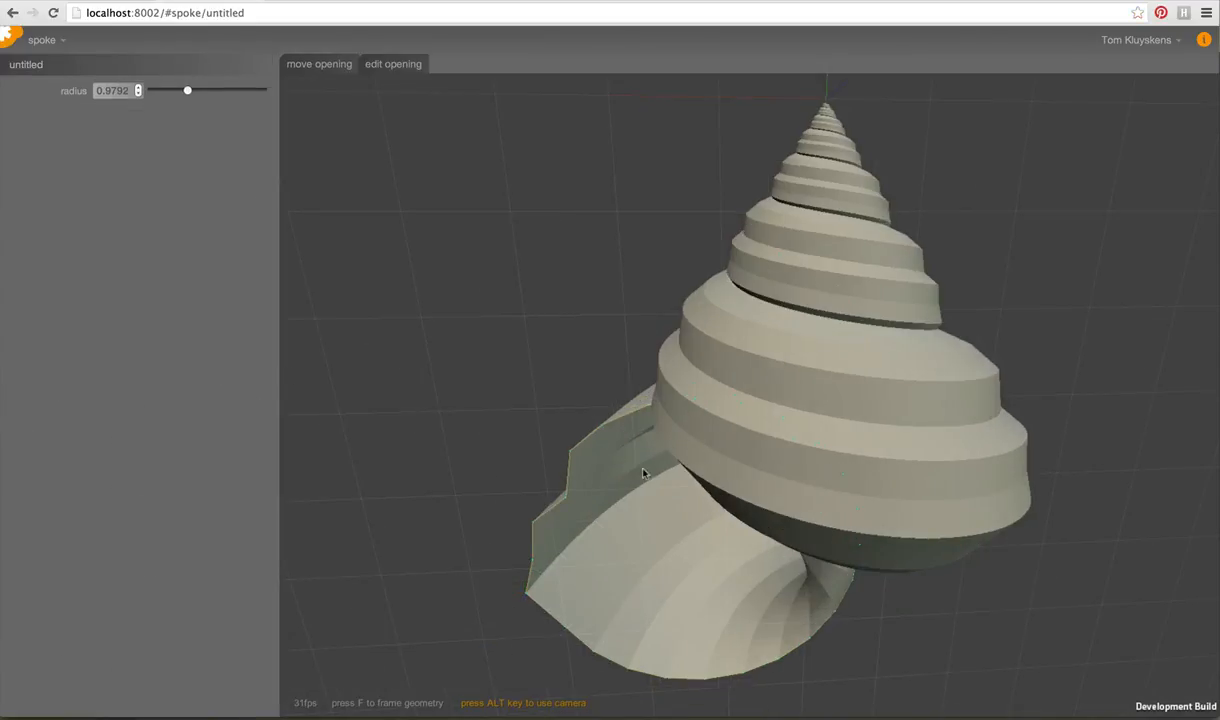
{"action": "left_click", "coordinate": [317, 67]}
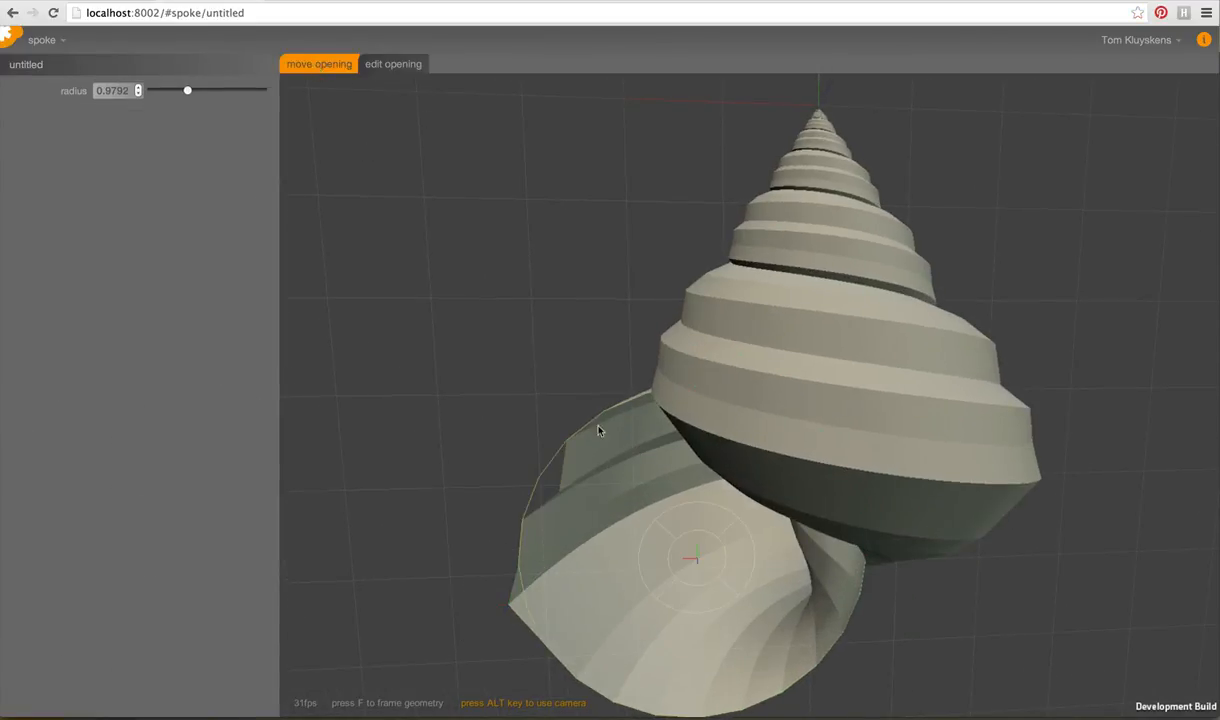
{"action": "mouse_move", "coordinate": [697, 564]}
{"action": "left_mouse_down"}
{"action": "mouse_move", "coordinate": [644, 593]}
{"action": "mouse_move", "coordinate": [622, 557]}
{"action": "mouse_move", "coordinate": [677, 567]}
{"action": "left_mouse_up"}
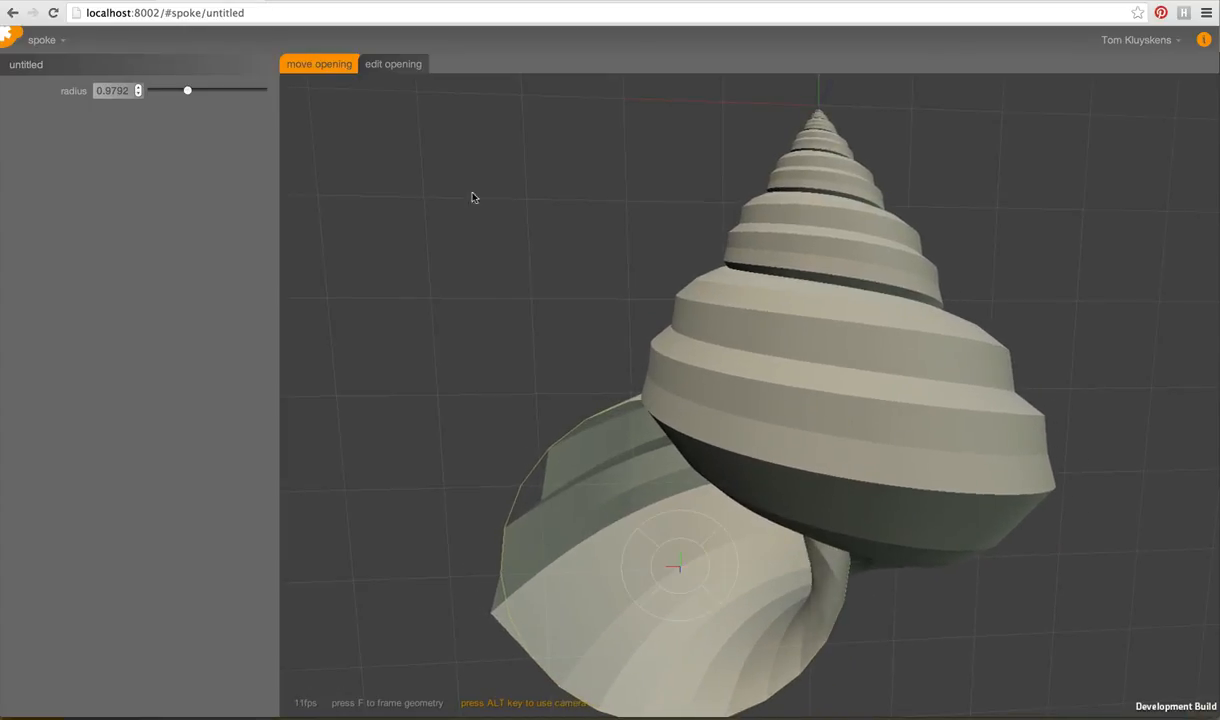
{"action": "left_click", "coordinate": [385, 67]}
{"action": "mouse_move", "coordinate": [498, 611]}
{"action": "left_mouse_down"}
{"action": "mouse_move", "coordinate": [508, 617]}
{"action": "mouse_move", "coordinate": [498, 620]}
{"action": "left_mouse_up"}
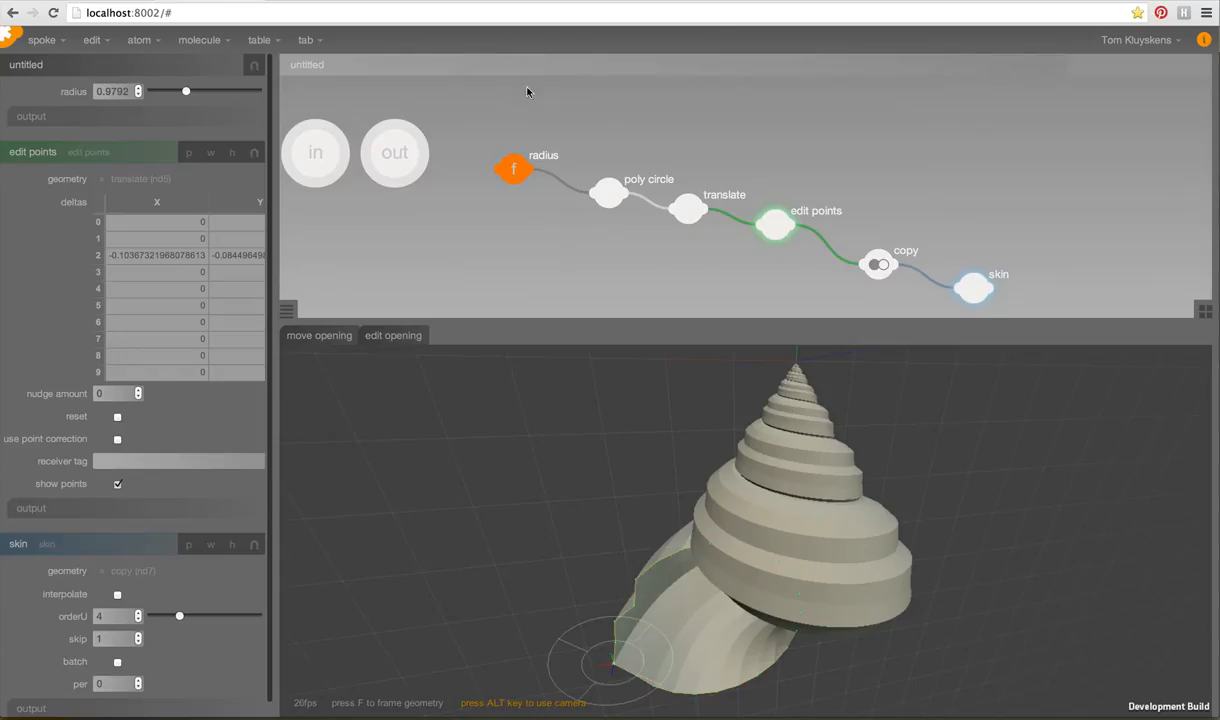
Add a camera node after the skin node.
{"action": "scroll", "coordinate": [752, 180], "scroll_direction": "down", "scroll_amount": 5}
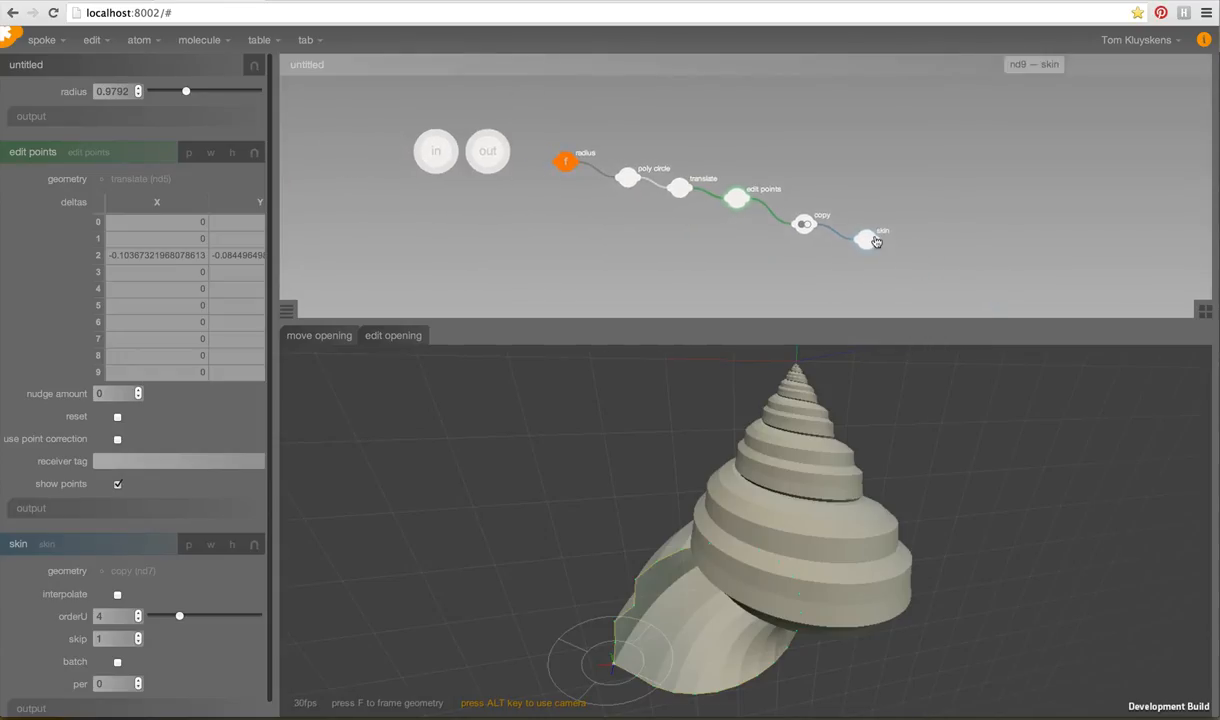
{"action": "double_click", "coordinate": [876, 241]}
{"action": "type", "text": "ca"}
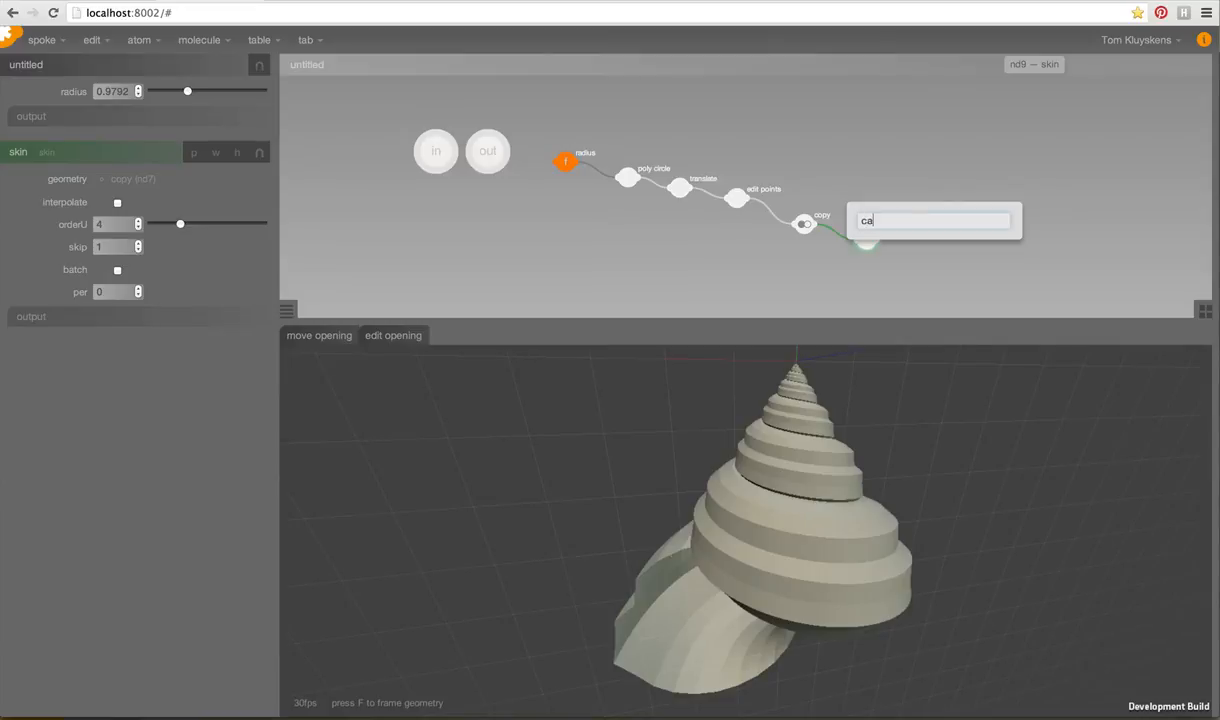
{"action": "type", "text": "mer"}
{"action": "key", "text": "Return"}
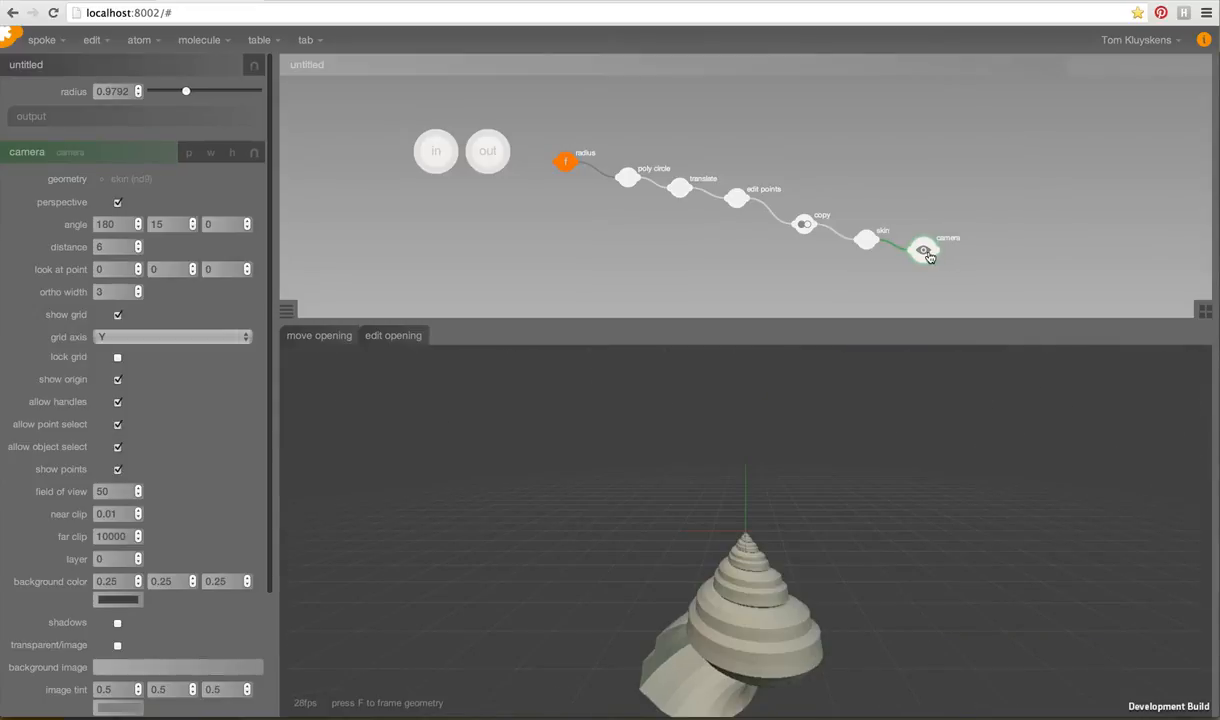
Import white_backdrop1.jpg from the image library as an image texture node and place it below the node chain.
{"action": "double_click", "coordinate": [570, 253]}
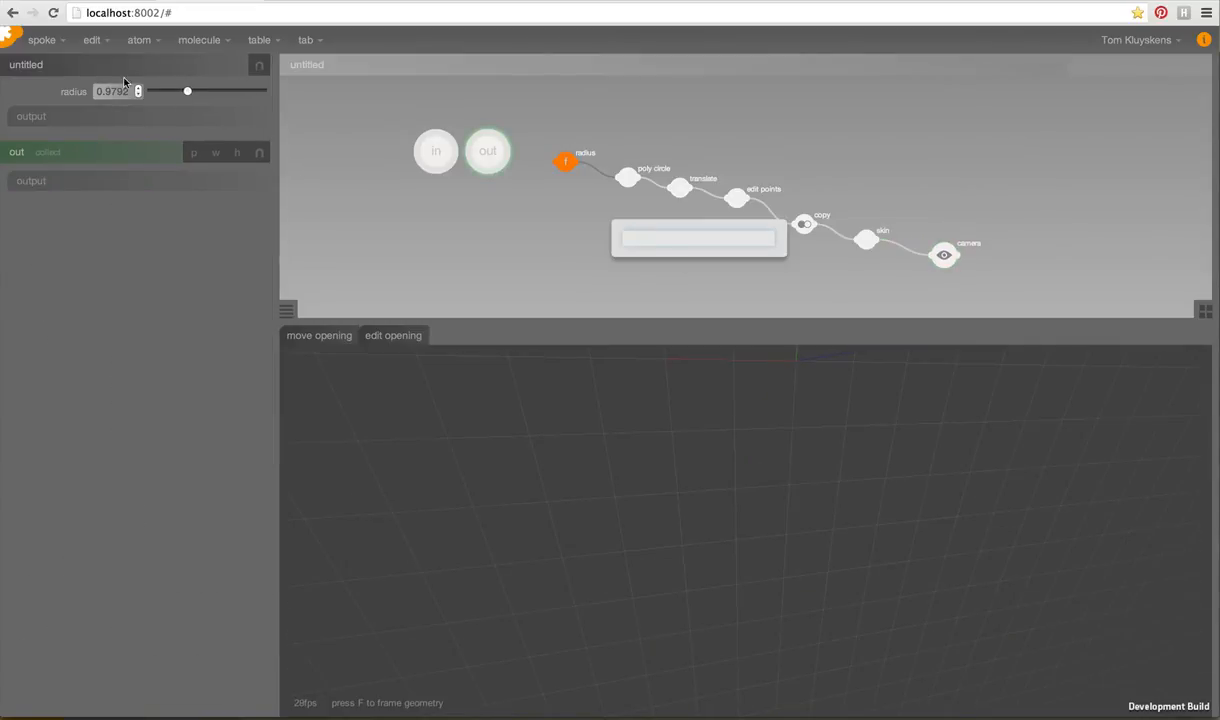
{"action": "left_click", "coordinate": [42, 40]}
{"action": "left_click", "coordinate": [75, 311]}
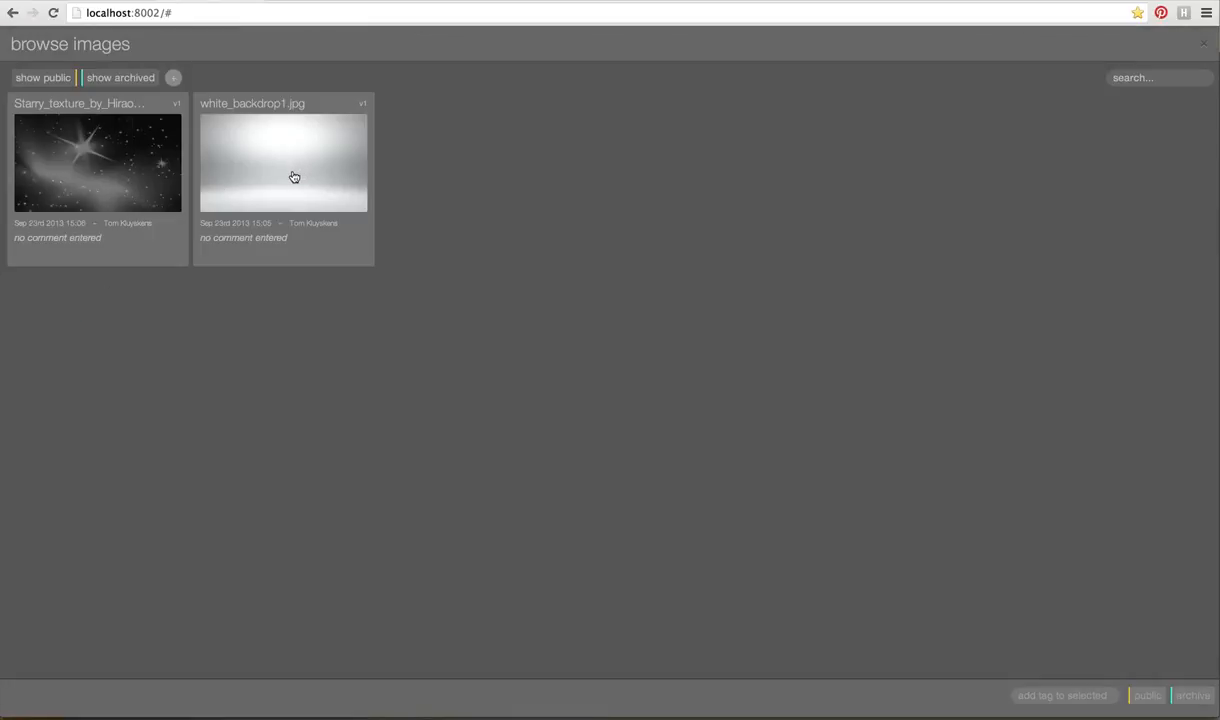
{"action": "left_click", "coordinate": [294, 177]}
{"action": "double_click", "coordinate": [294, 177]}
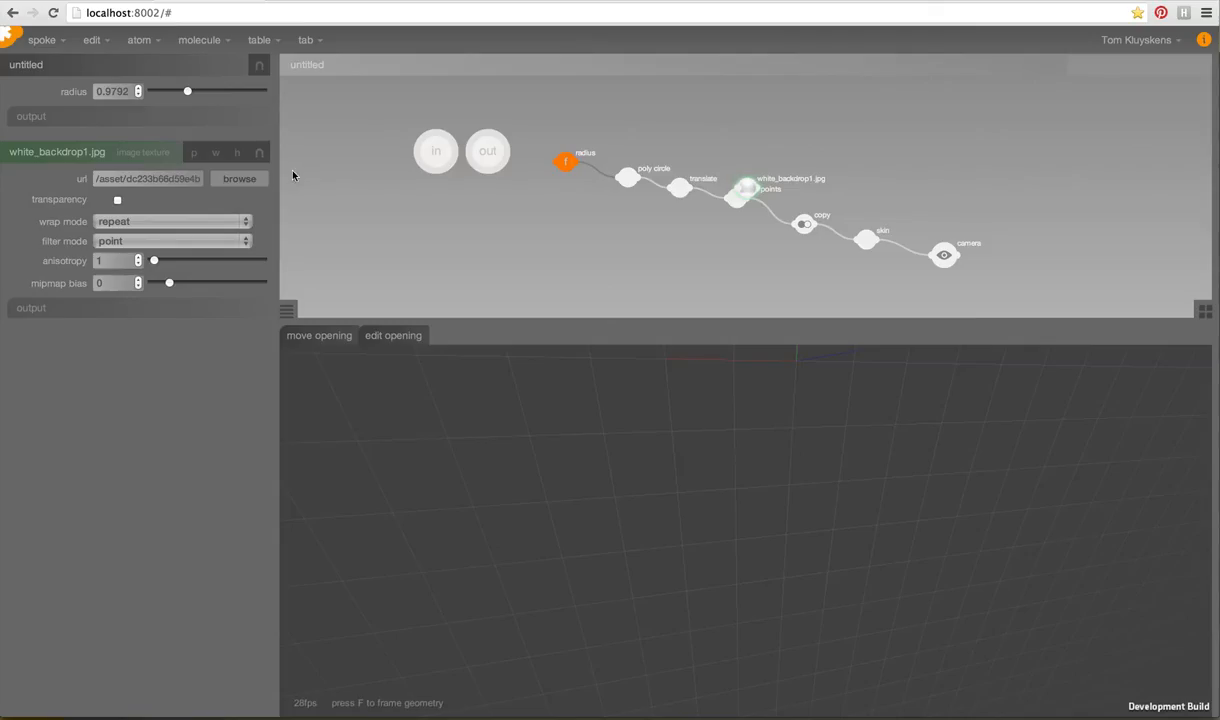
{"action": "left_click_drag", "start_coordinate": [748, 190], "coordinate": [759, 273]}
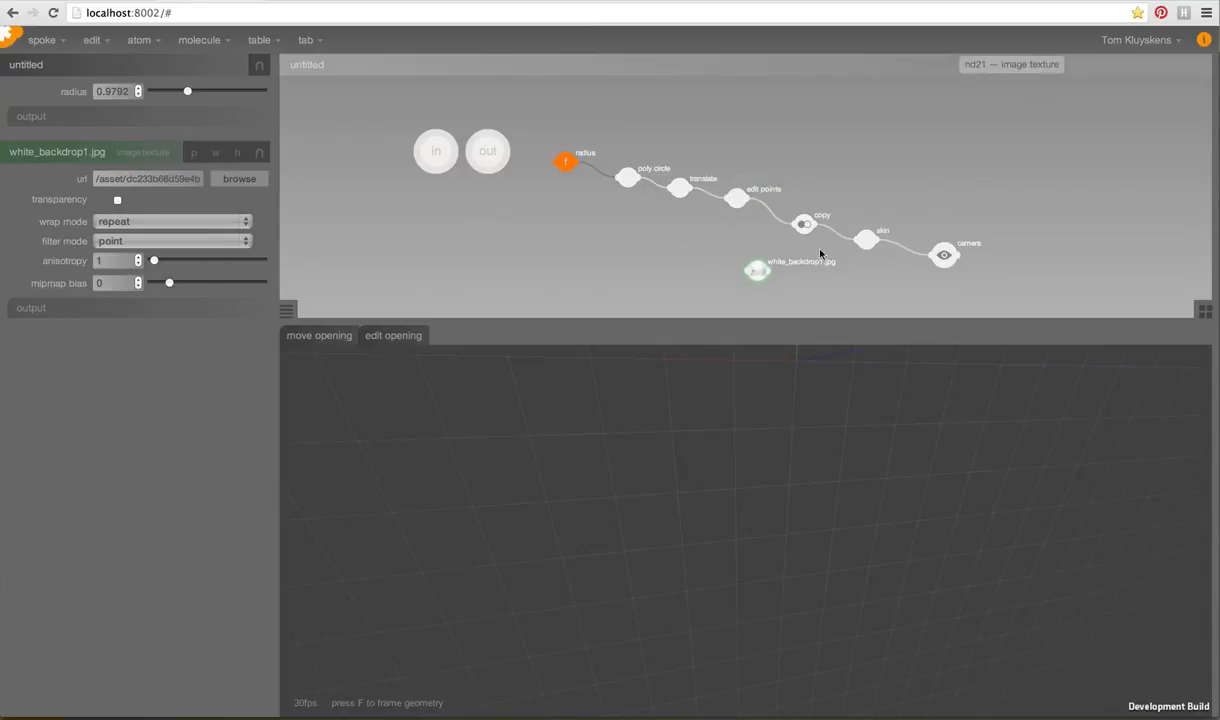
Connect the url output of white_backdrop1.jpg to the camera's background image and display the camera node.
{"action": "scroll", "coordinate": [795, 187], "scroll_direction": "down", "scroll_amount": 3}
{"action": "scroll", "coordinate": [897, 250], "scroll_direction": "up", "scroll_amount": 10}
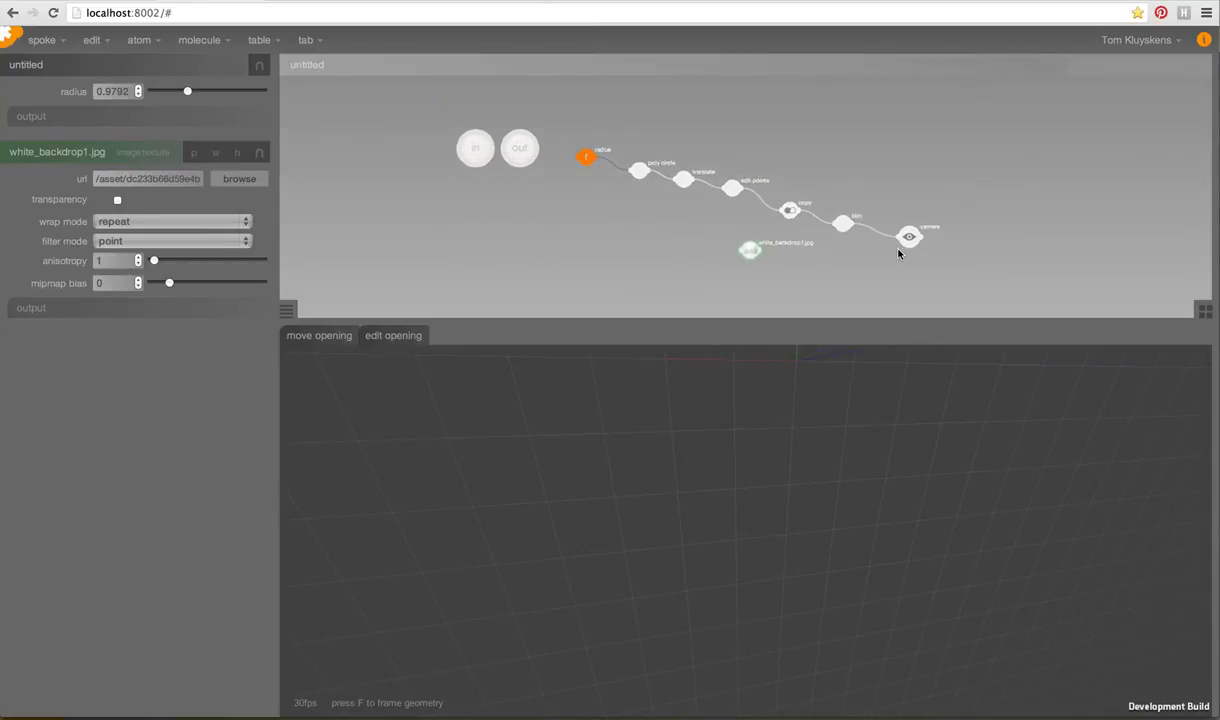
{"action": "left_click_drag", "start_coordinate": [527, 256], "coordinate": [682, 255]}
{"action": "mouse_move", "coordinate": [682, 255]}
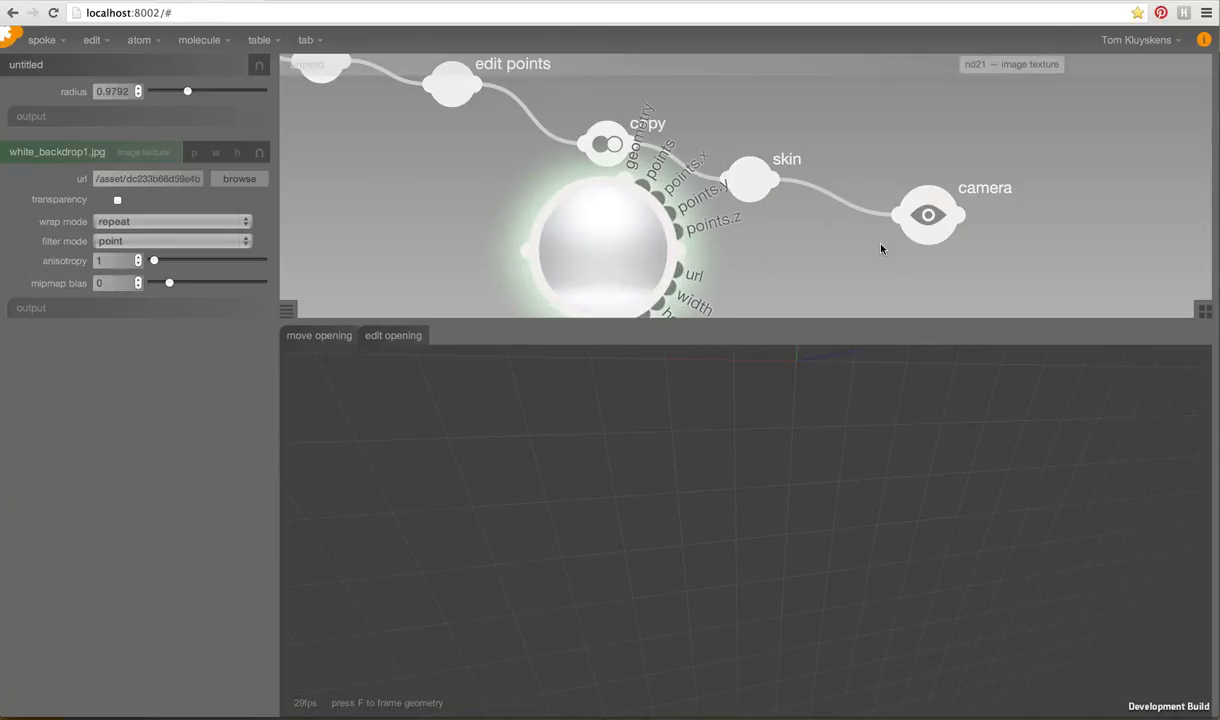
{"action": "left_click_drag", "start_coordinate": [881, 249], "coordinate": [904, 219]}
{"action": "left_click", "coordinate": [922, 227]}
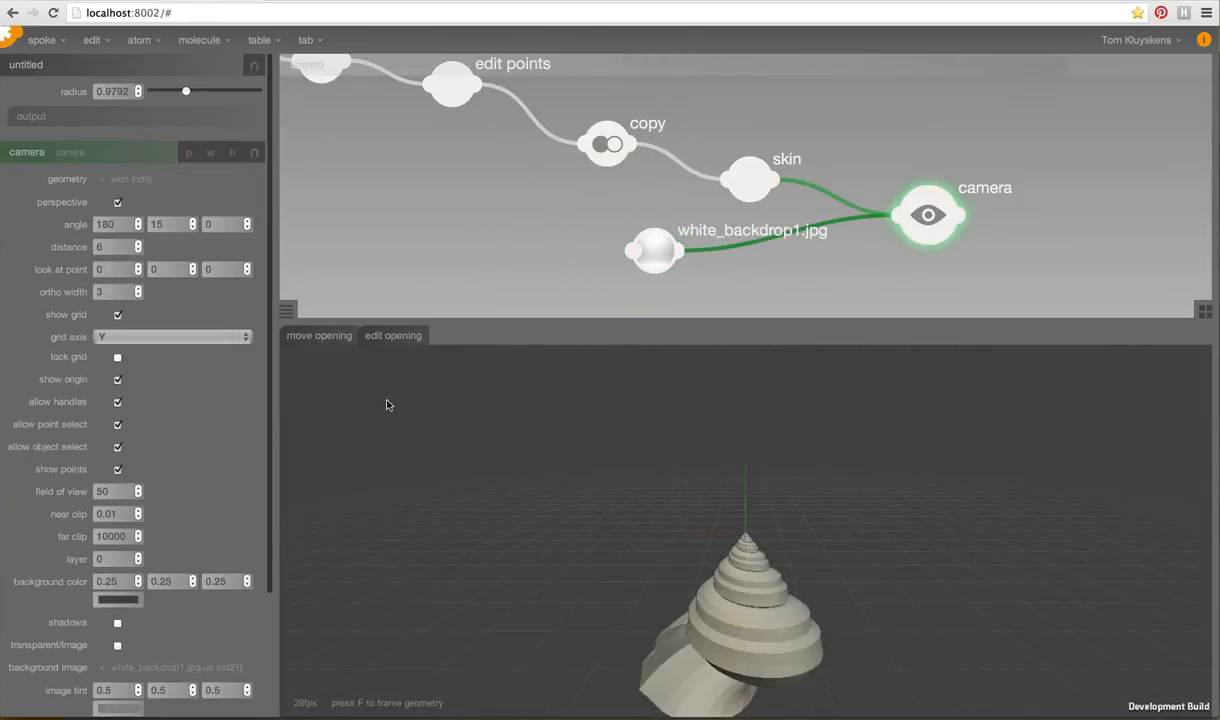
Enable the camera's transparent/image option and tint the background image dark blue, about 0.0705, 0.1137, 0.1529.
{"action": "scroll", "coordinate": [208, 486], "scroll_direction": "down", "scroll_amount": 3}
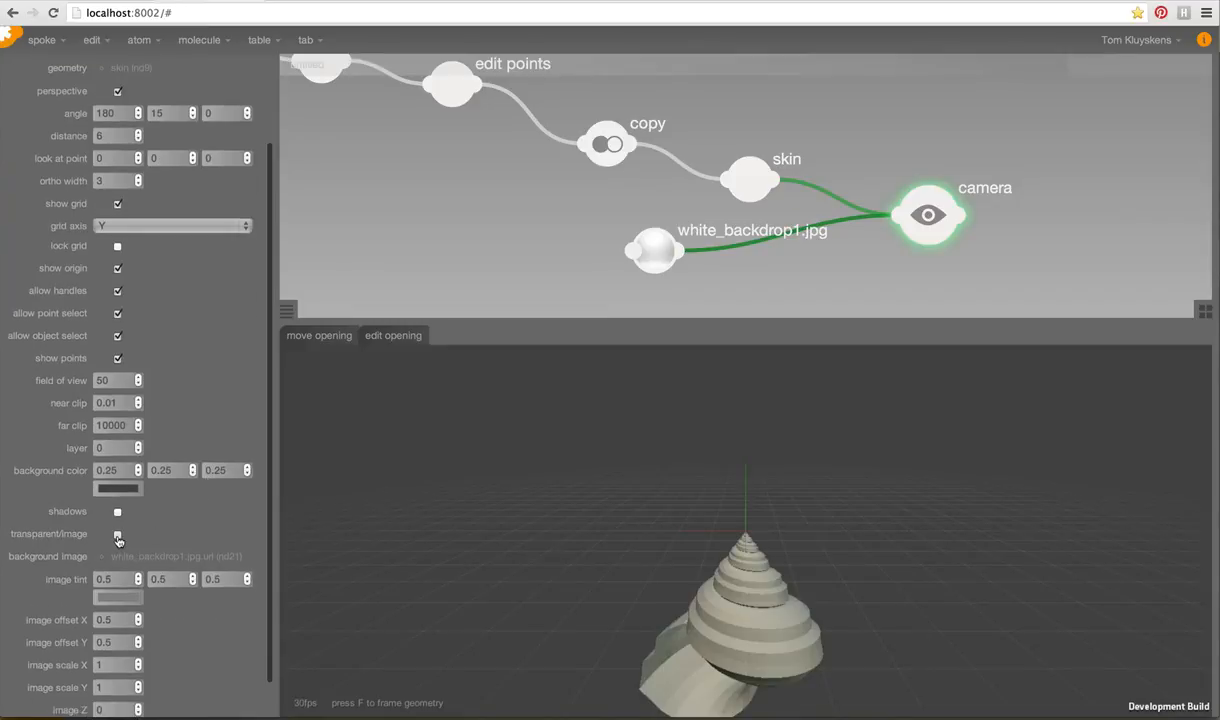
{"action": "left_click", "coordinate": [118, 535]}
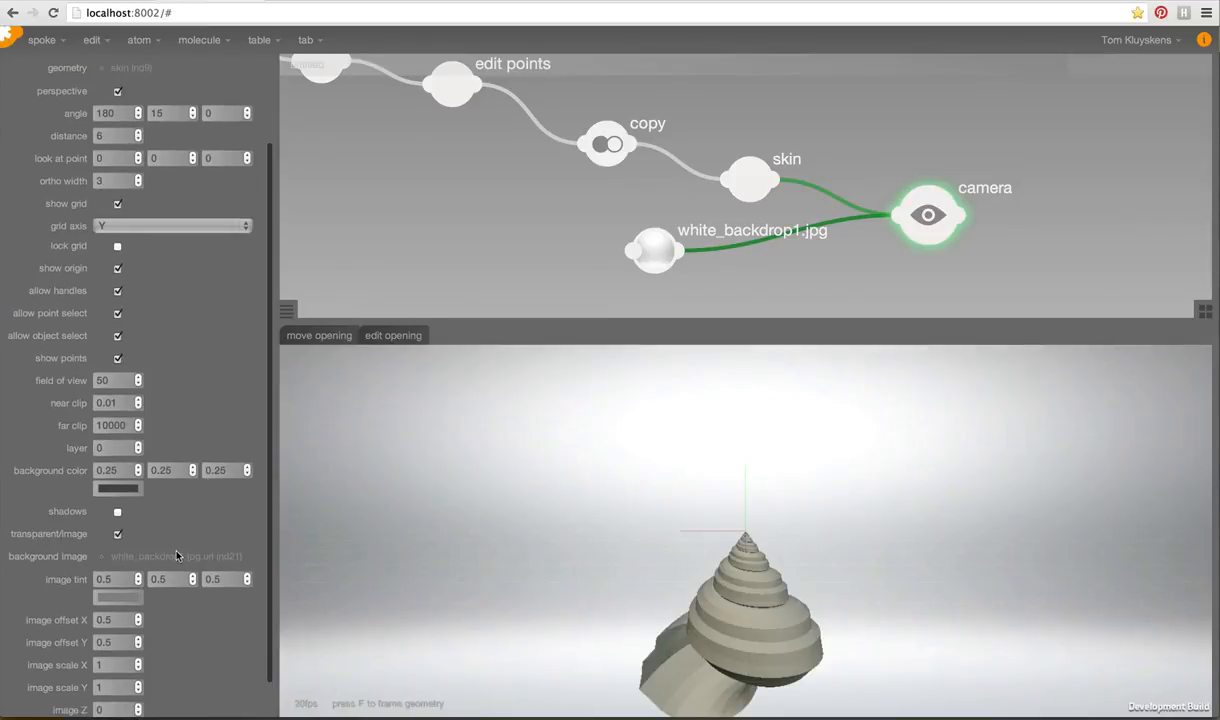
{"action": "left_click", "coordinate": [117, 598]}
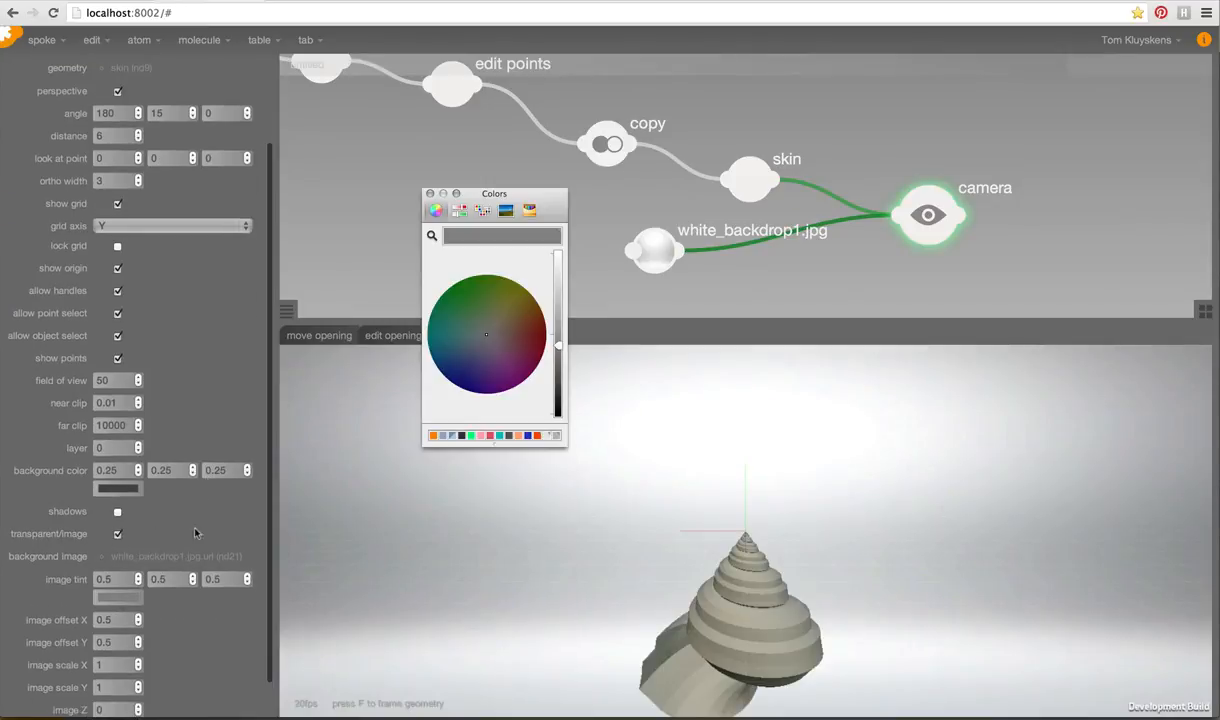
{"action": "left_click_drag", "start_coordinate": [558, 379], "coordinate": [558, 396]}
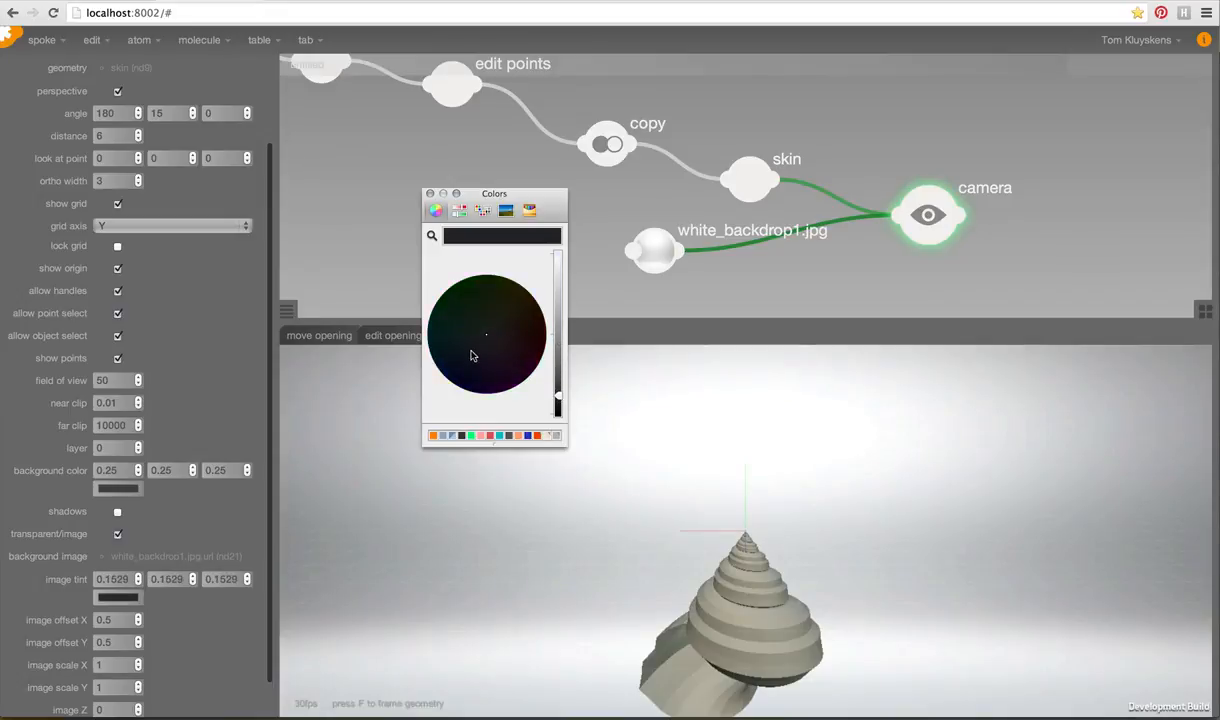
{"action": "left_click", "coordinate": [471, 351]}
{"action": "left_click", "coordinate": [233, 532]}
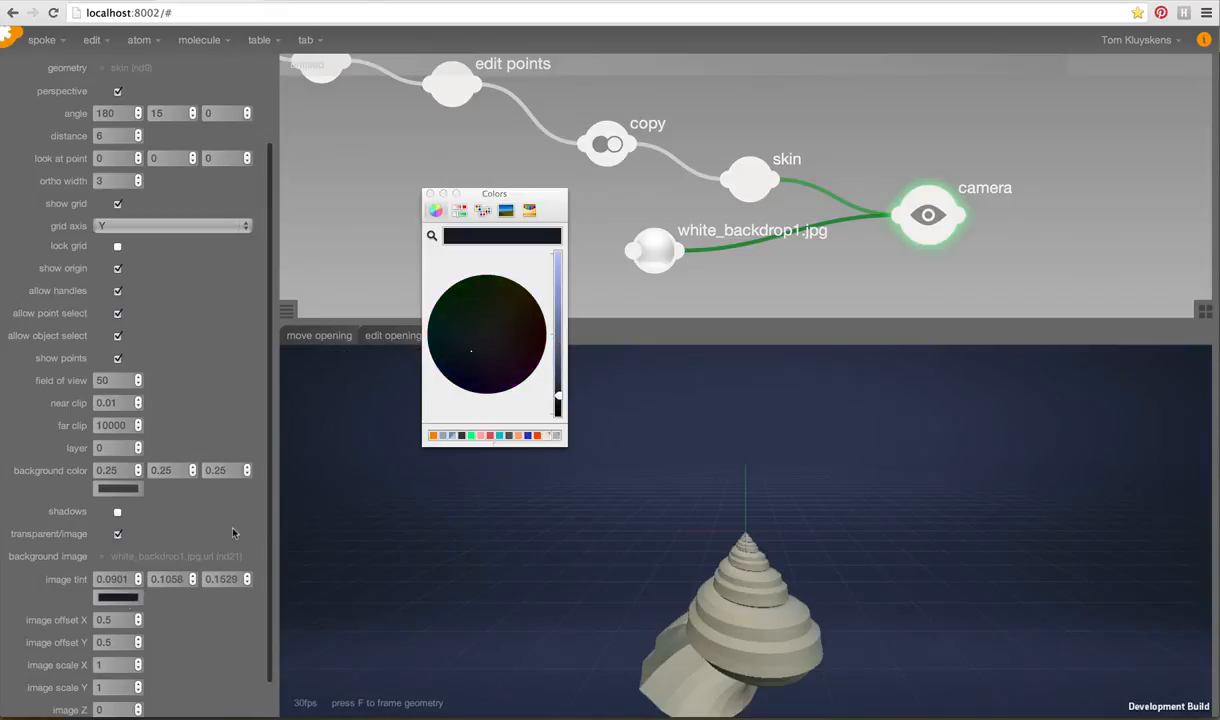
{"action": "left_click", "coordinate": [459, 355]}
Frame the shell, orbit the camera to about 175.25, 28.2 at distance 5.478, and hide the grid and origin.
{"action": "key", "text": "f"}
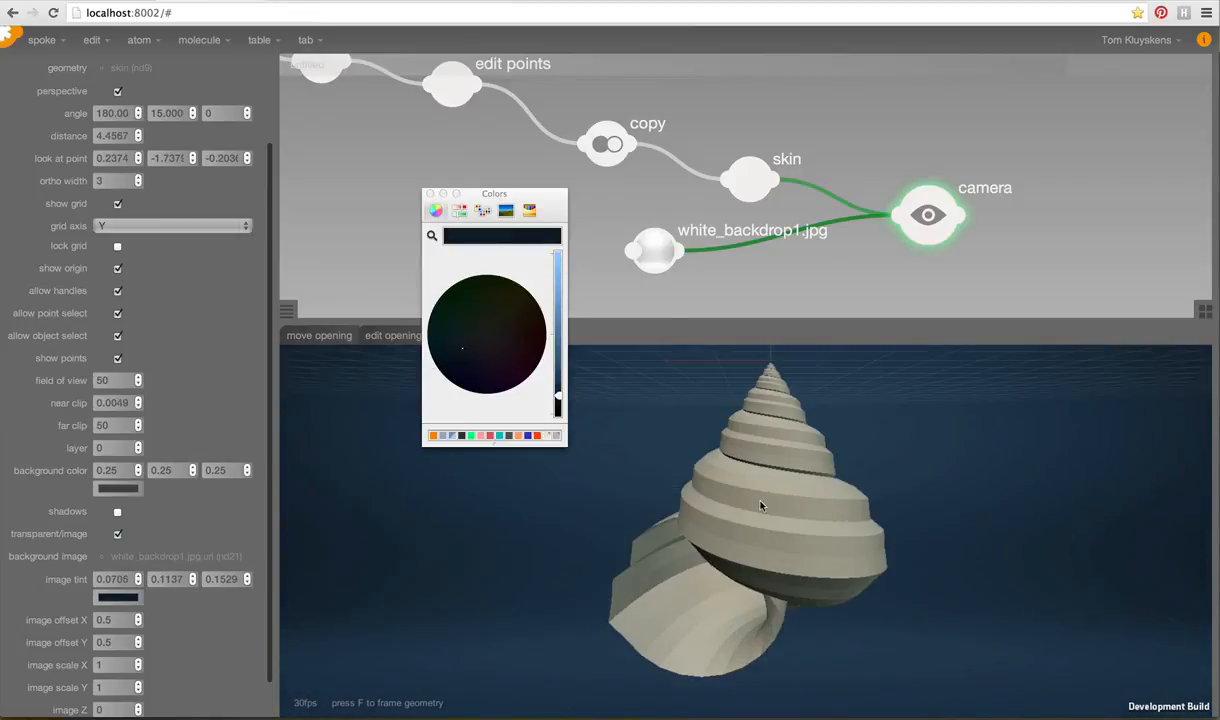
{"action": "left_click_drag", "start_coordinate": [762, 512], "coordinate": [766, 530]}
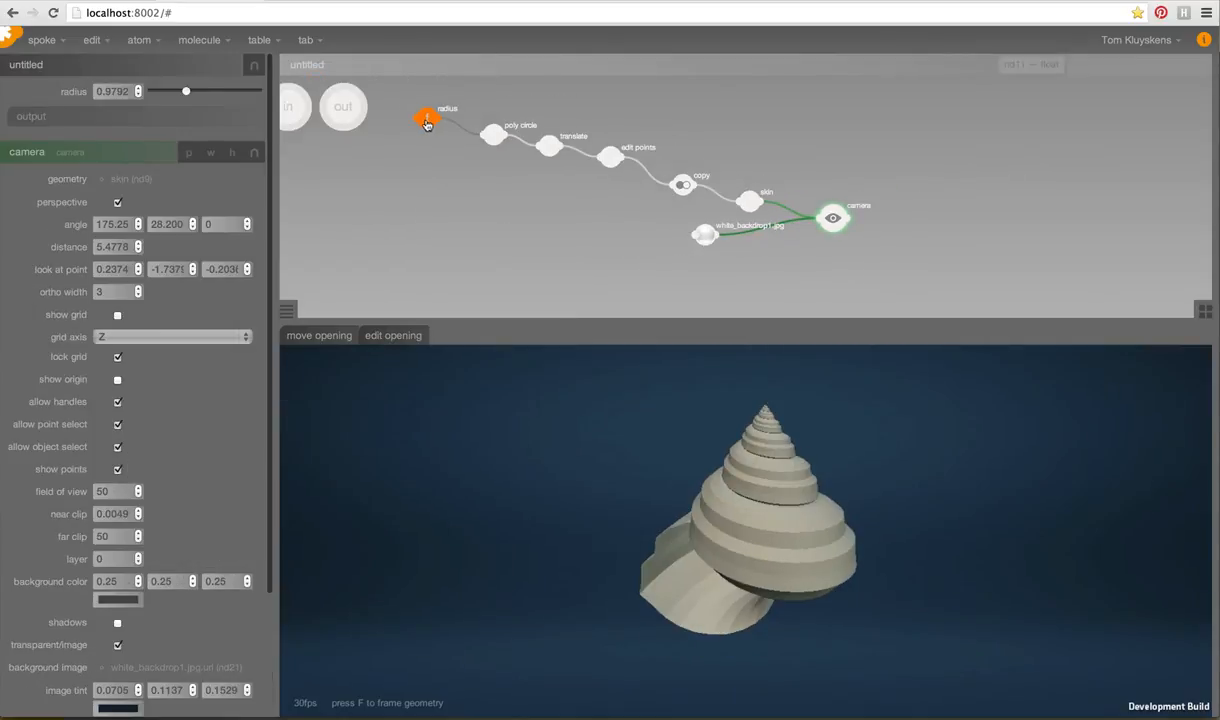
Link the radius node to the camera as a viewport slider and collapse the parameter area in the spoke view.
{"action": "left_click_drag", "start_coordinate": [427, 121], "coordinate": [432, 210]}
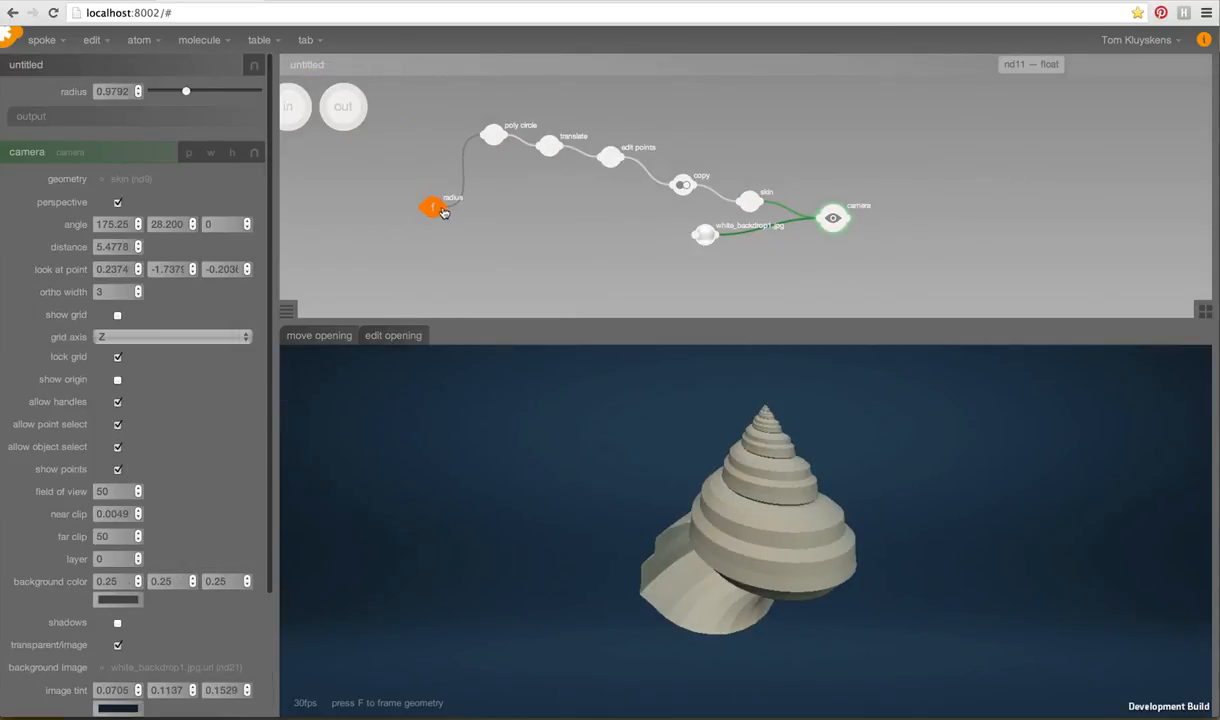
{"action": "left_click_drag", "start_coordinate": [511, 215], "coordinate": [832, 217]}
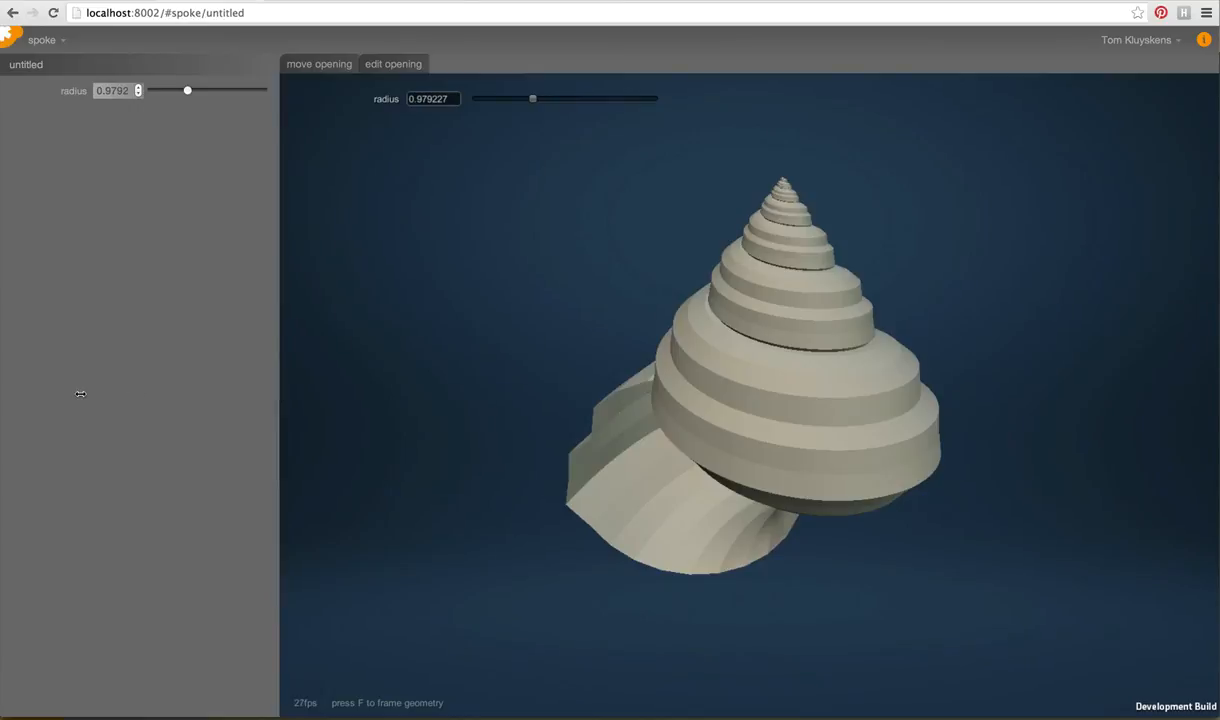
{"action": "left_click_drag", "start_coordinate": [53, 400], "coordinate": [46, 401]}
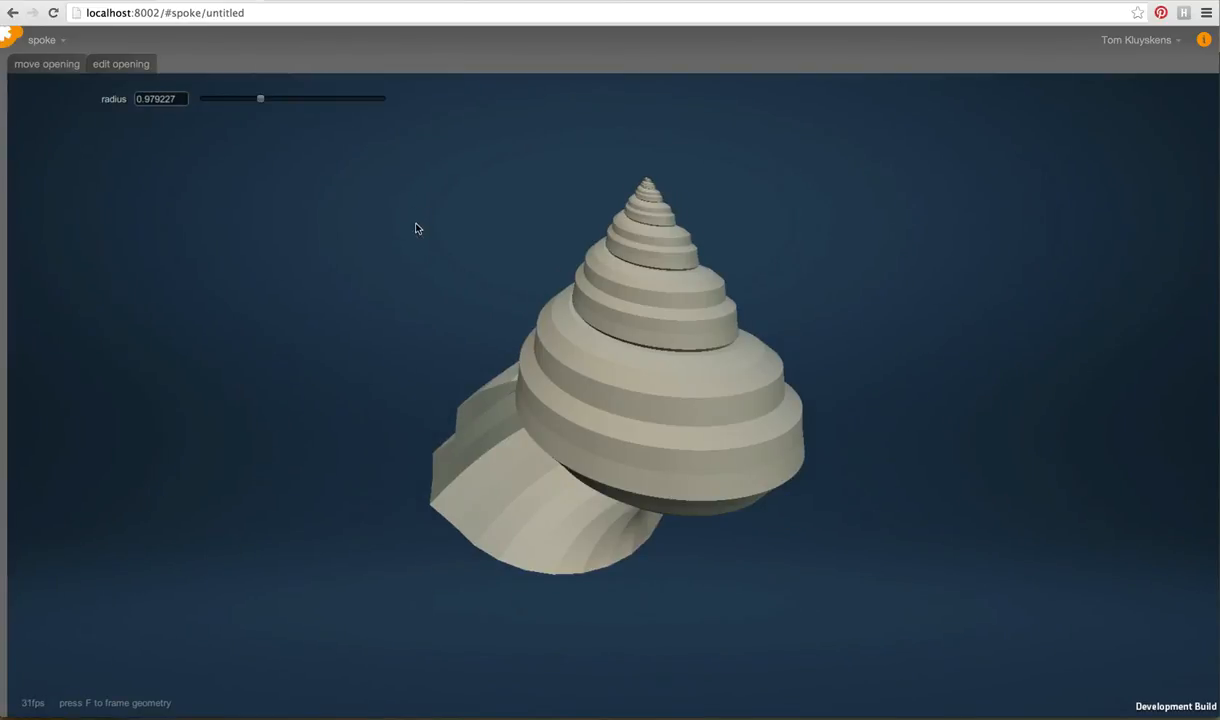
Orbit around the shell and lower the radius to about 0.905 with the viewport slider.
{"action": "left_click_drag", "start_coordinate": [417, 228], "coordinate": [478, 237]}
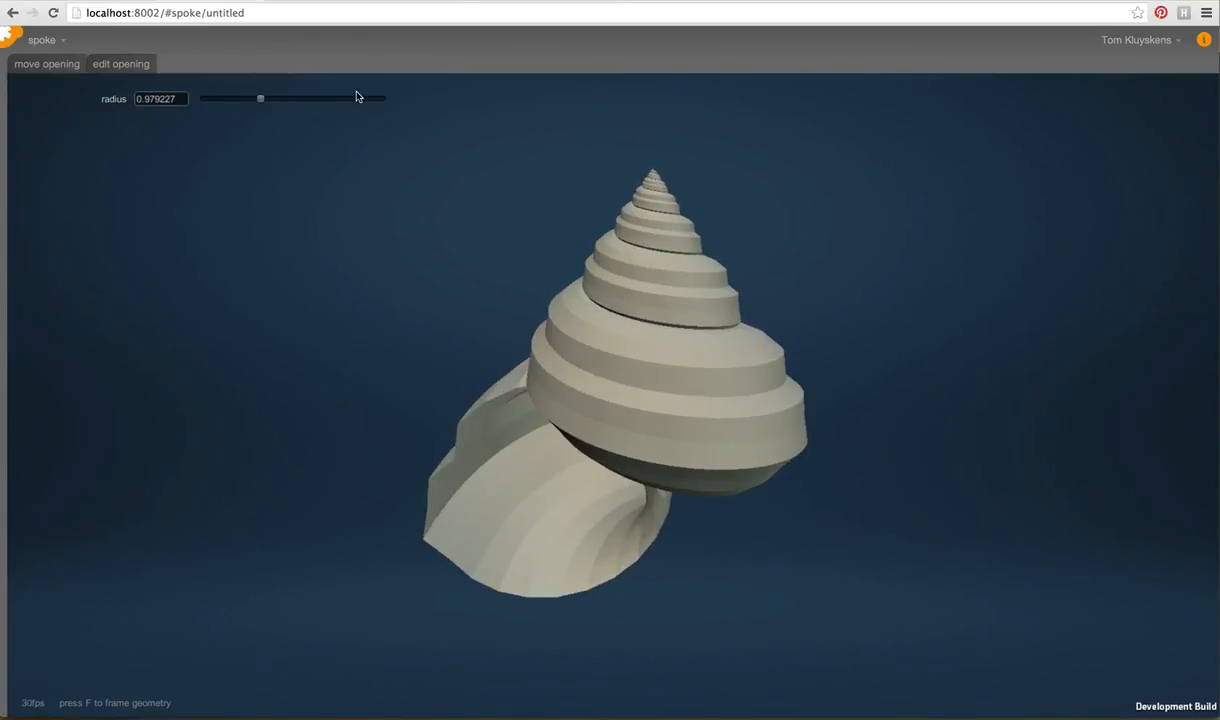
{"action": "mouse_move", "coordinate": [260, 100]}
{"action": "left_mouse_down"}
{"action": "mouse_move", "coordinate": [286, 99]}
{"action": "mouse_move", "coordinate": [258, 103]}
{"action": "left_mouse_up"}
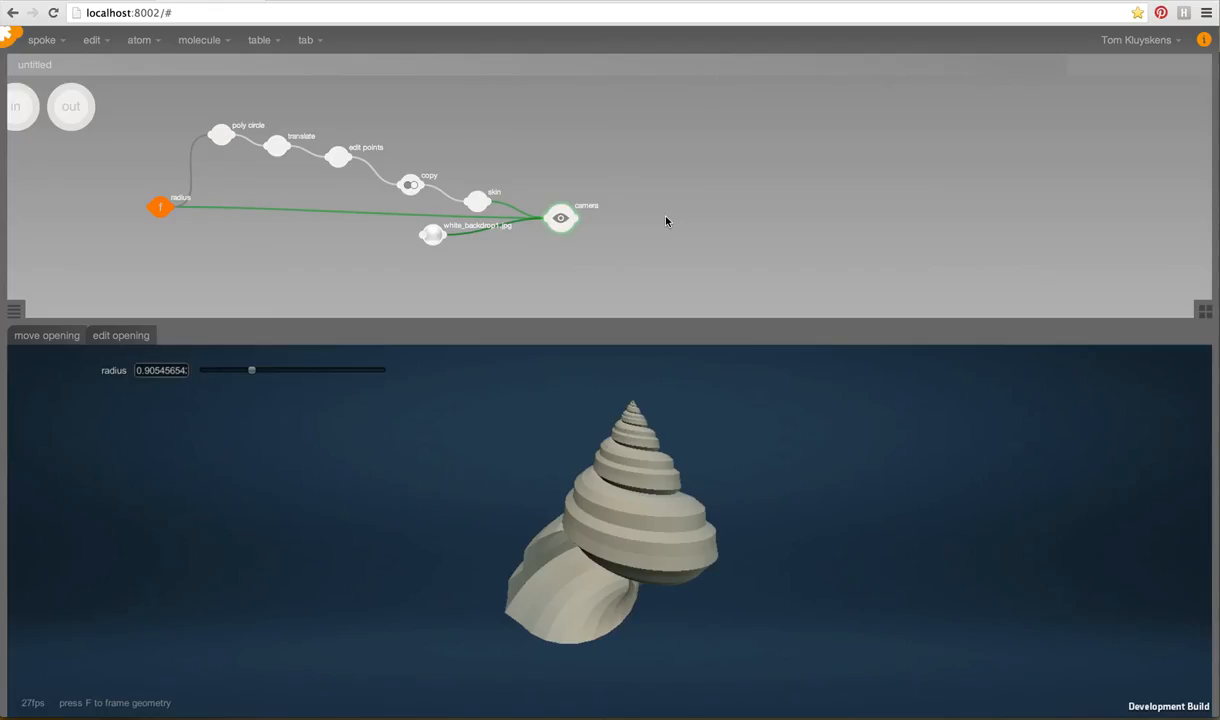
Make room beside the camera node in the graph, then add a volume node fed by the skin node.
{"action": "scroll", "coordinate": [667, 220], "scroll_direction": "down", "scroll_amount": 2}
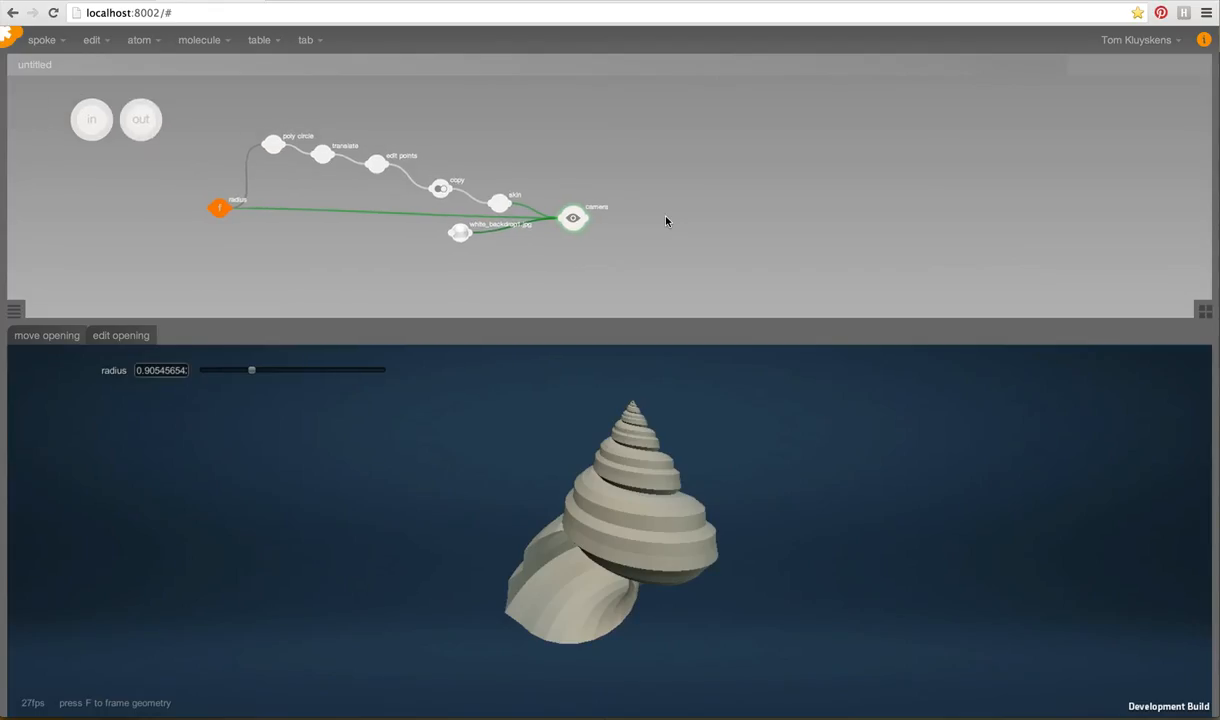
{"action": "scroll", "coordinate": [667, 220], "scroll_direction": "up", "scroll_amount": 4}
{"action": "left_click_drag", "start_coordinate": [555, 222], "coordinate": [631, 228]}
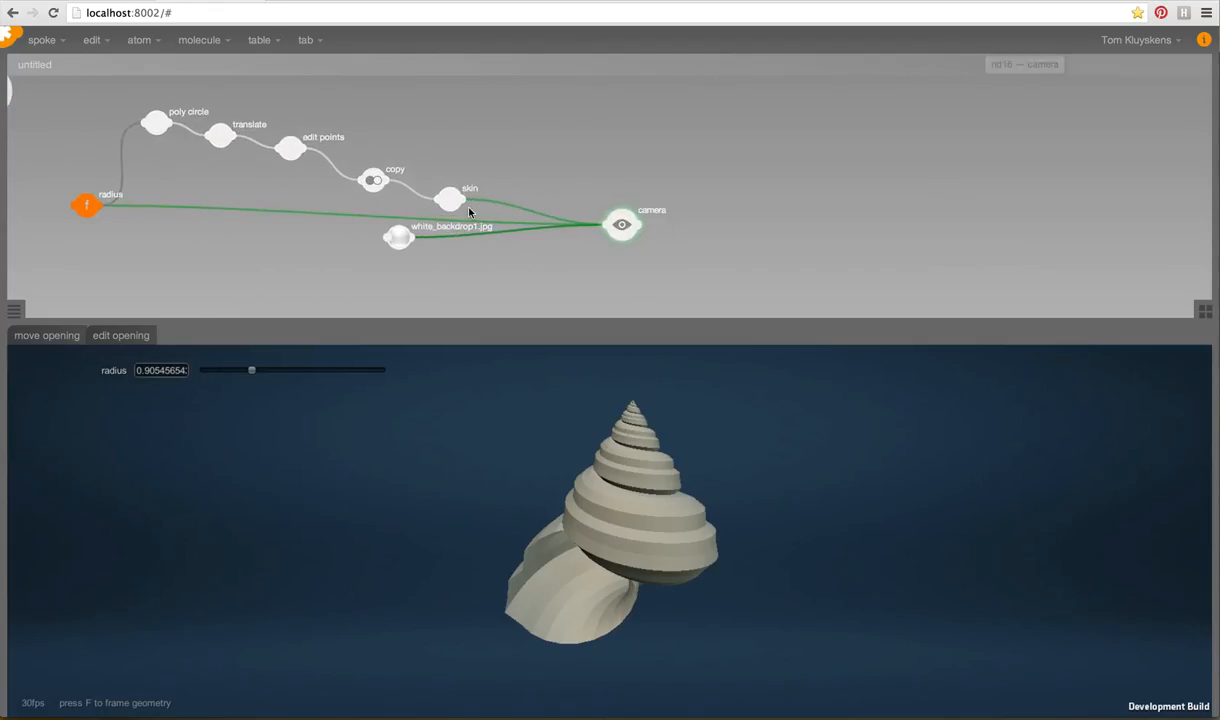
{"action": "left_click_drag", "start_coordinate": [448, 198], "coordinate": [441, 186]}
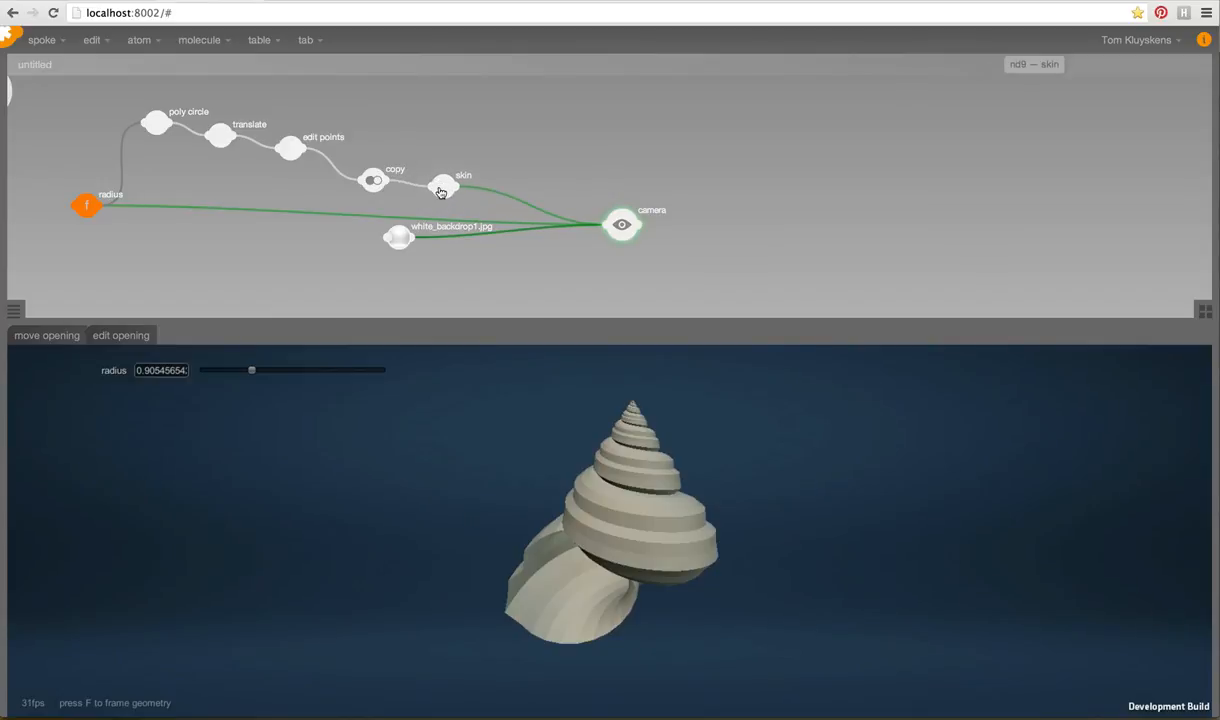
{"action": "key", "text": "Tab"}
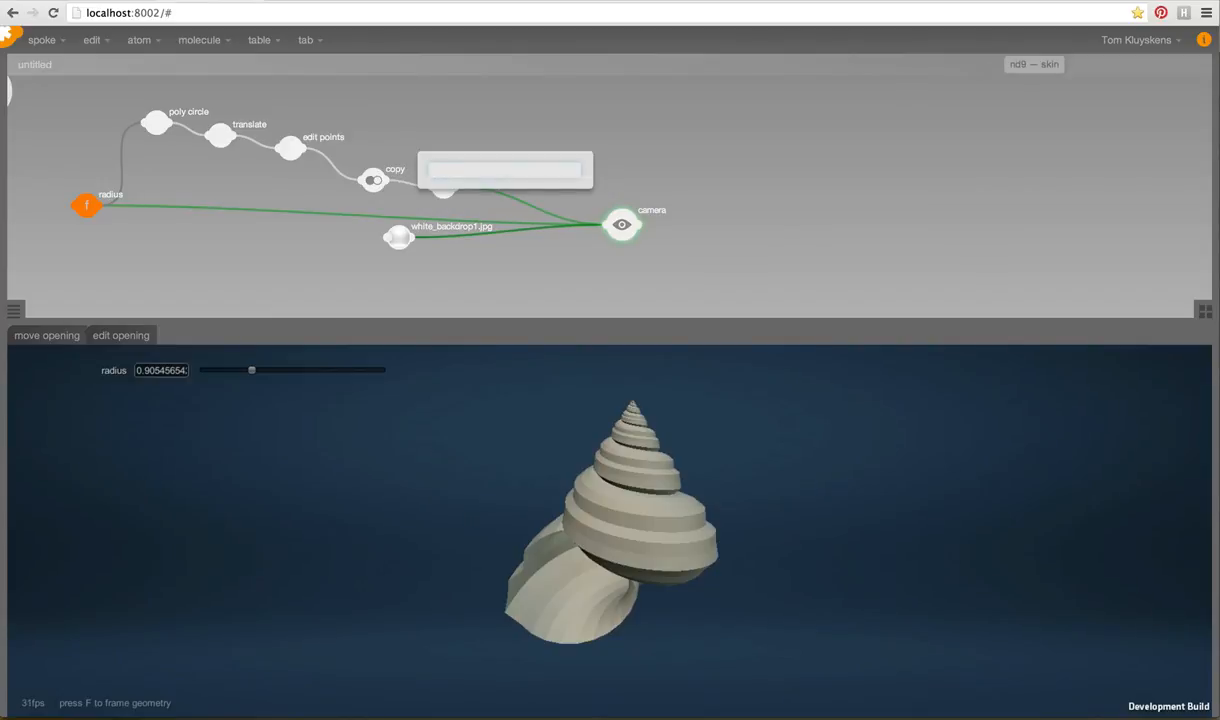
{"action": "type", "text": "volu"}
{"action": "key", "text": "Return"}
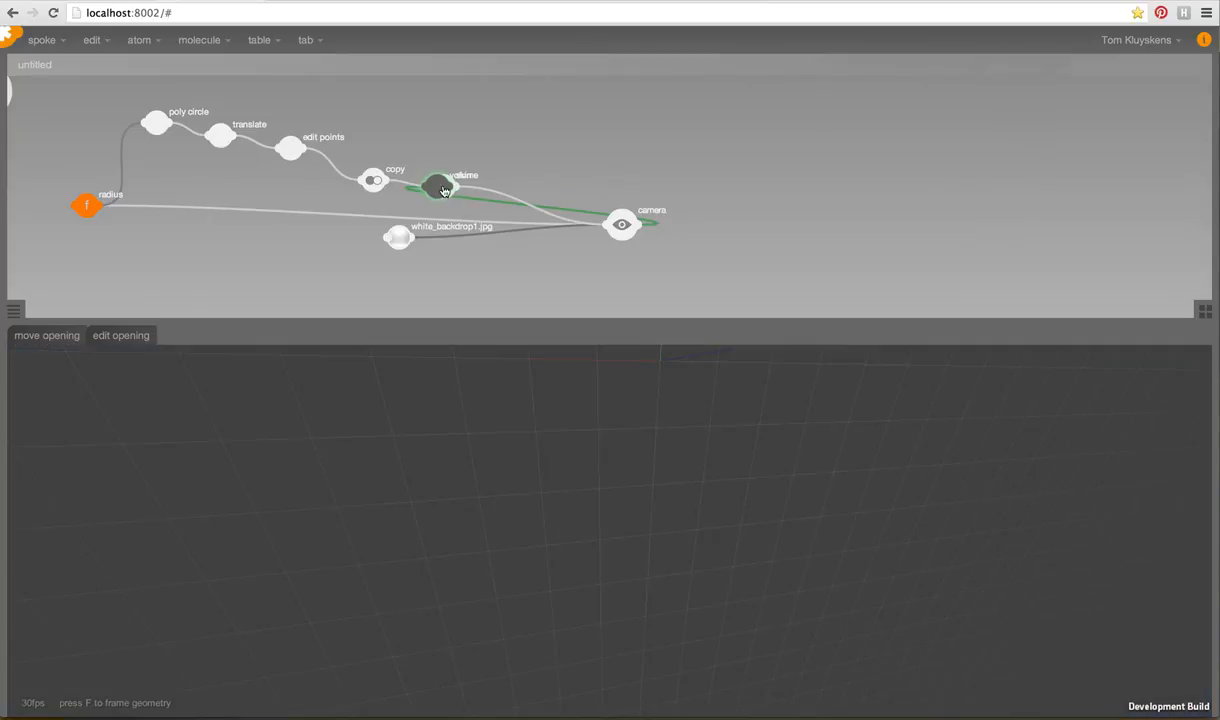
{"action": "left_click_drag", "start_coordinate": [444, 191], "coordinate": [521, 183]}
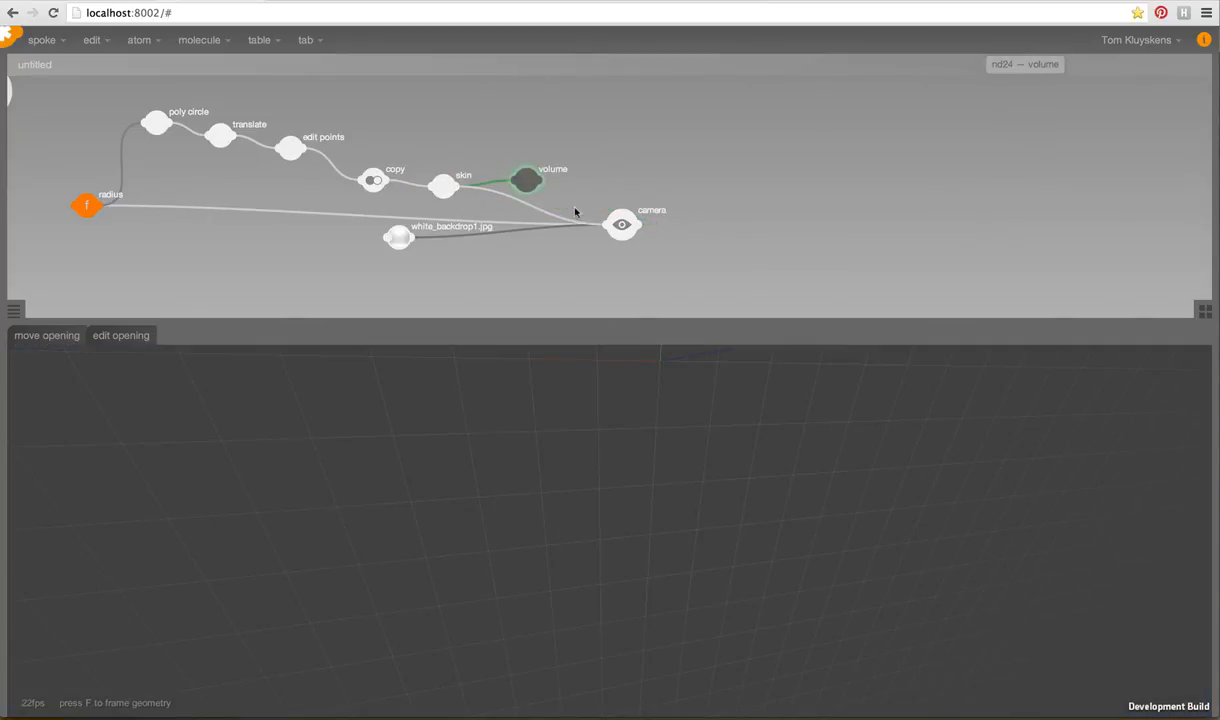
Add a label node that takes the volume output as its value, and link it to the camera's geometry.
{"action": "left_click_drag", "start_coordinate": [622, 227], "coordinate": [679, 246]}
{"action": "key", "text": "Tab"}
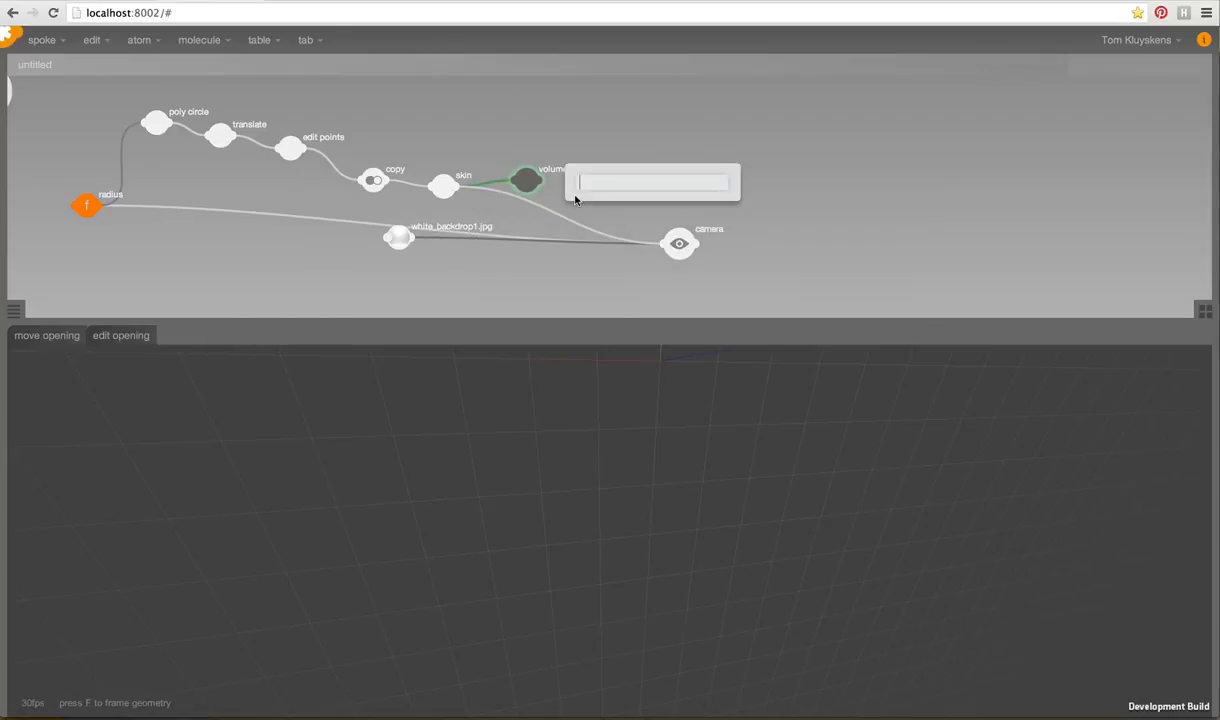
{"action": "type", "text": "label"}
{"action": "key", "text": "Return"}
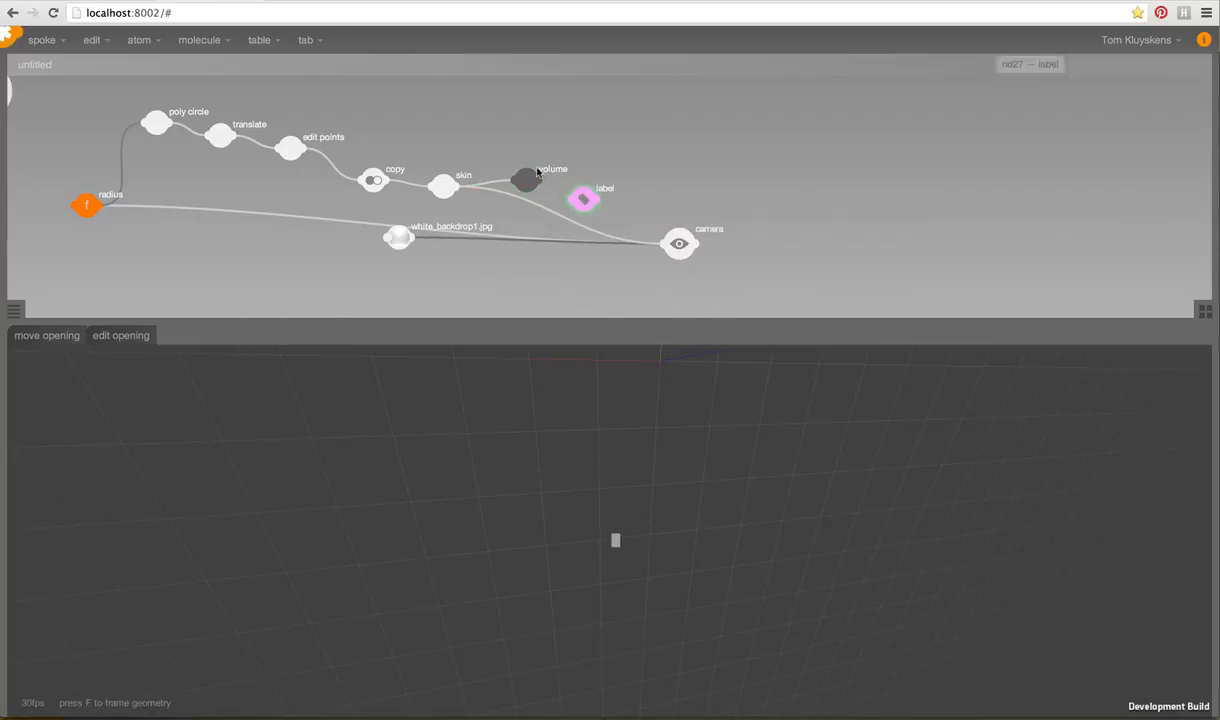
{"action": "left_click_drag", "start_coordinate": [527, 181], "coordinate": [649, 242]}
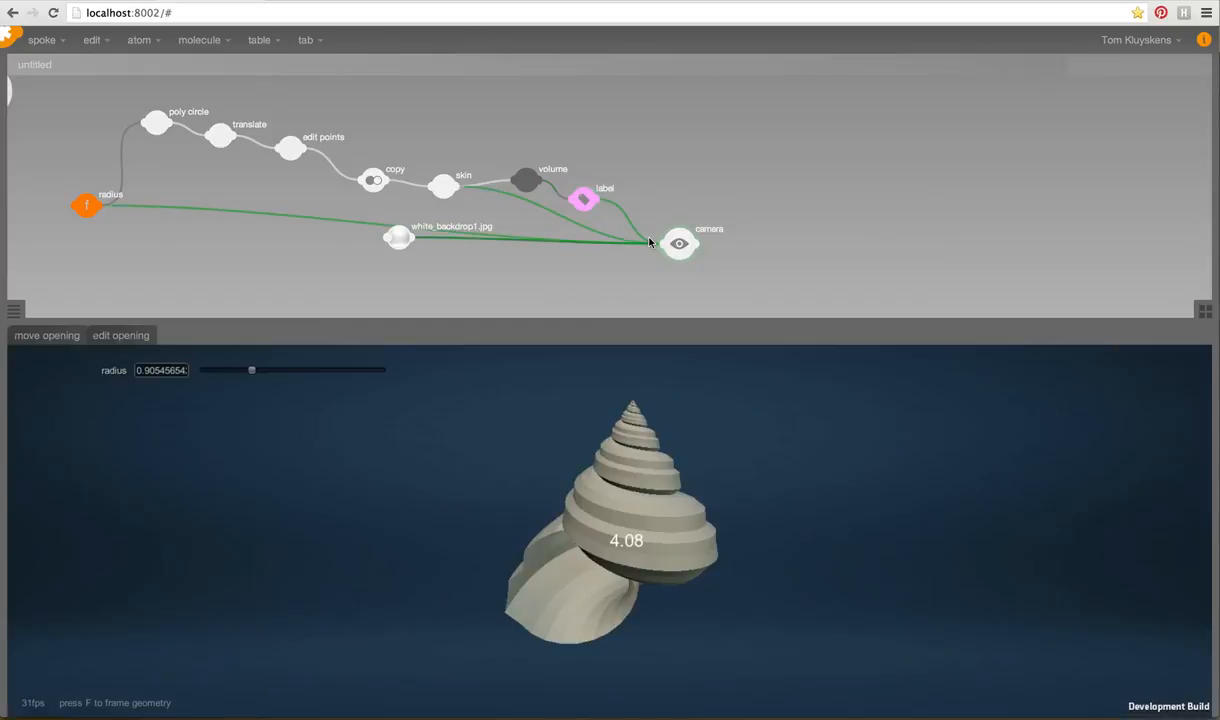
Show the label's parameters and set its relative position to 0.9, 0.9.
{"action": "left_click", "coordinate": [585, 197]}
{"action": "left_click", "coordinate": [14, 312]}
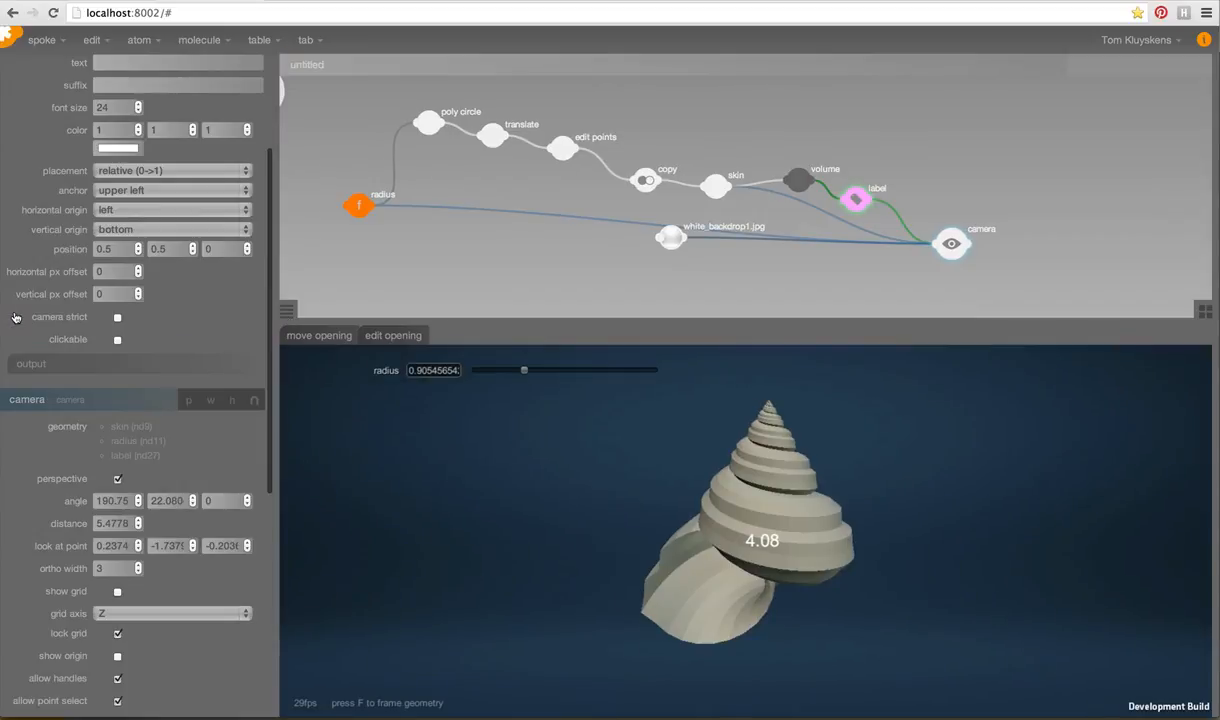
{"action": "scroll", "coordinate": [116, 424], "scroll_direction": "up", "scroll_amount": 4}
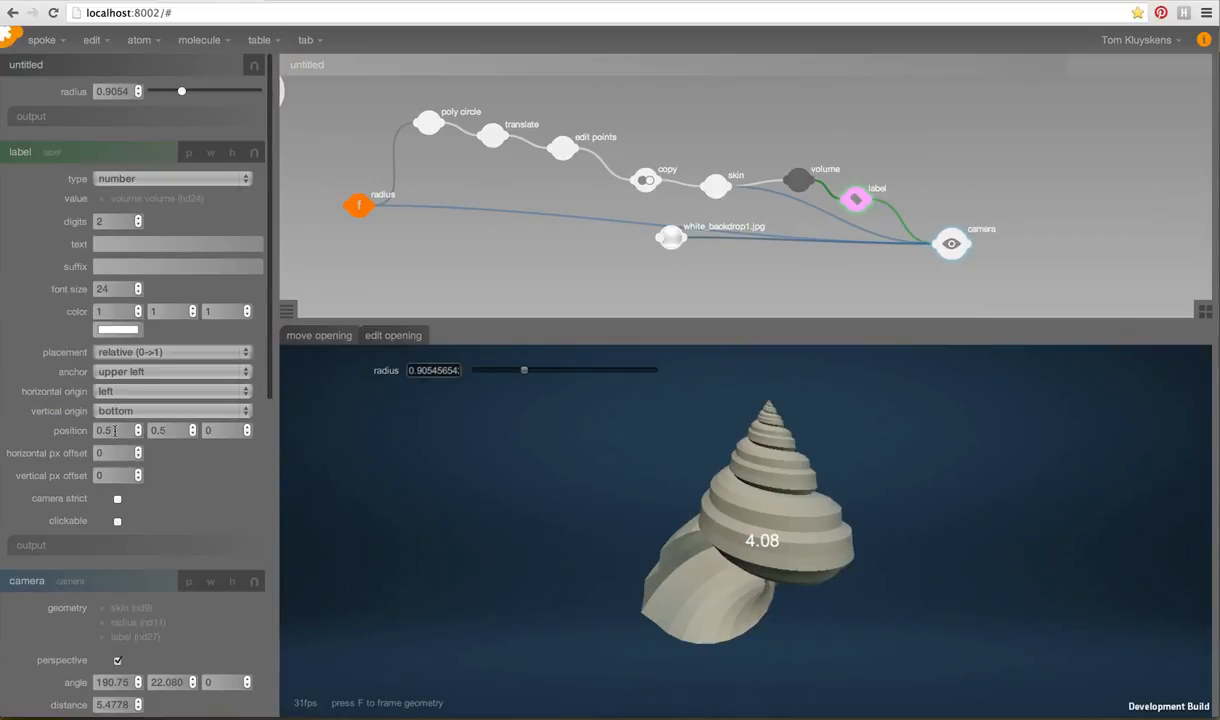
{"action": "double_click", "coordinate": [115, 431]}
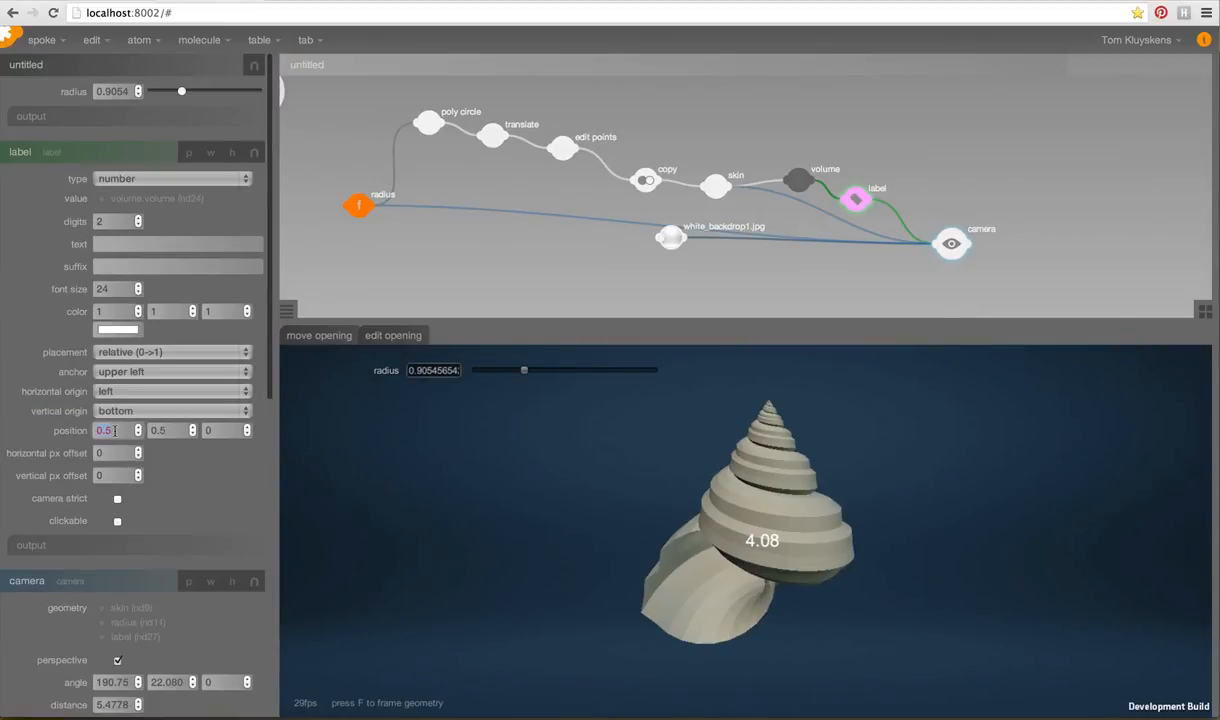
{"action": "type", "text": ".9"}
{"action": "key", "text": "Tab"}
{"action": "type", "text": ".9"}
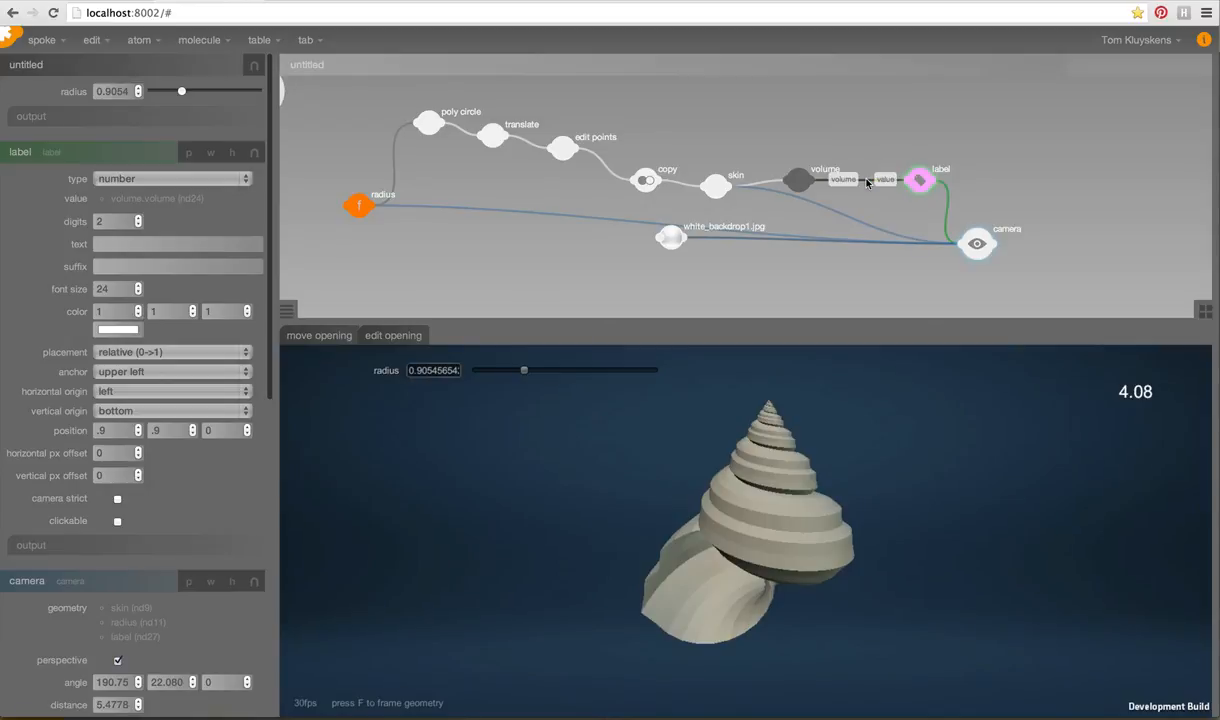
Remove the connection between volume and label and add a multiply node near them.
{"action": "left_click", "coordinate": [867, 182]}
{"action": "double_click", "coordinate": [868, 140]}
{"action": "type", "text": "m"}
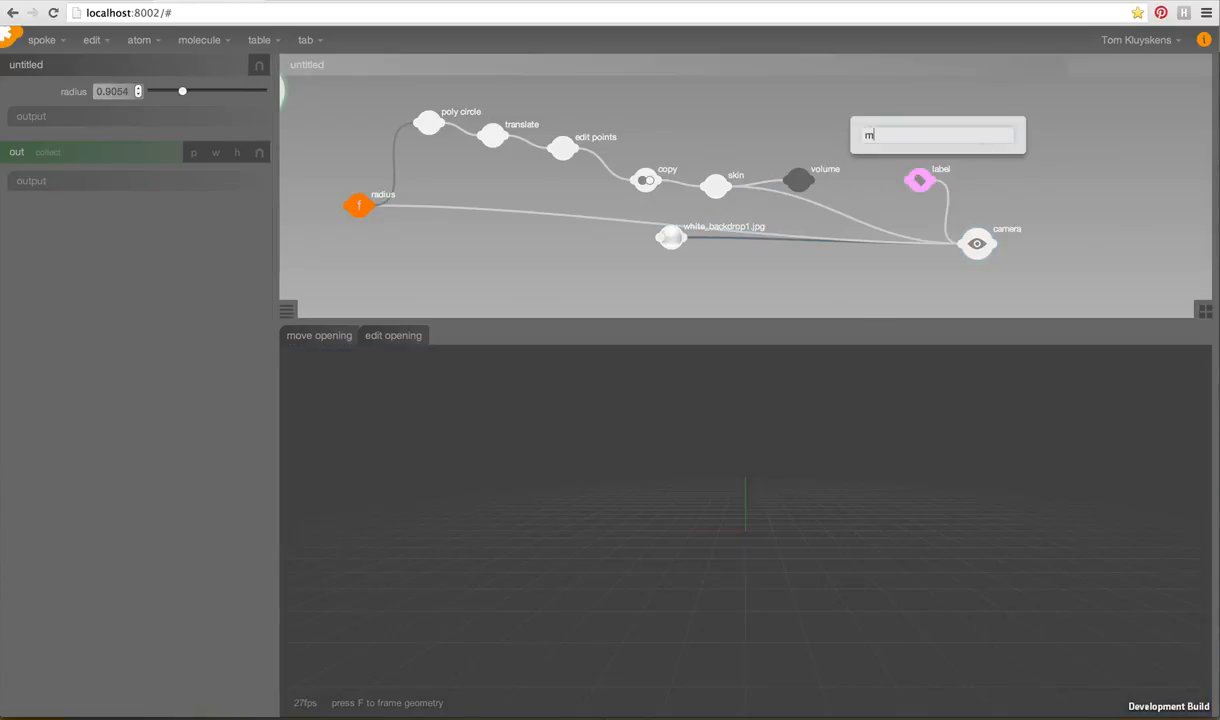
{"action": "type", "text": "ult"}
{"action": "key", "text": "Return"}
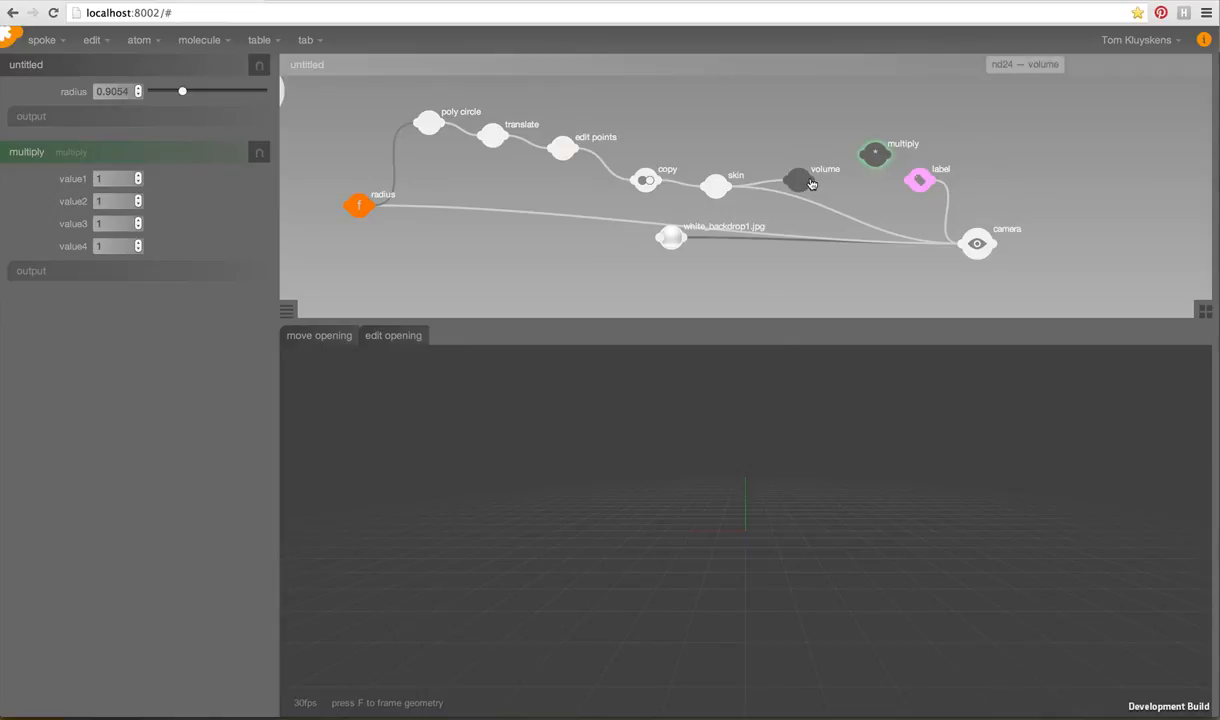
Multiply the volume output by 10 in the multiply node and feed the result to the label's value.
{"action": "left_click_drag", "start_coordinate": [811, 183], "coordinate": [874, 153]}
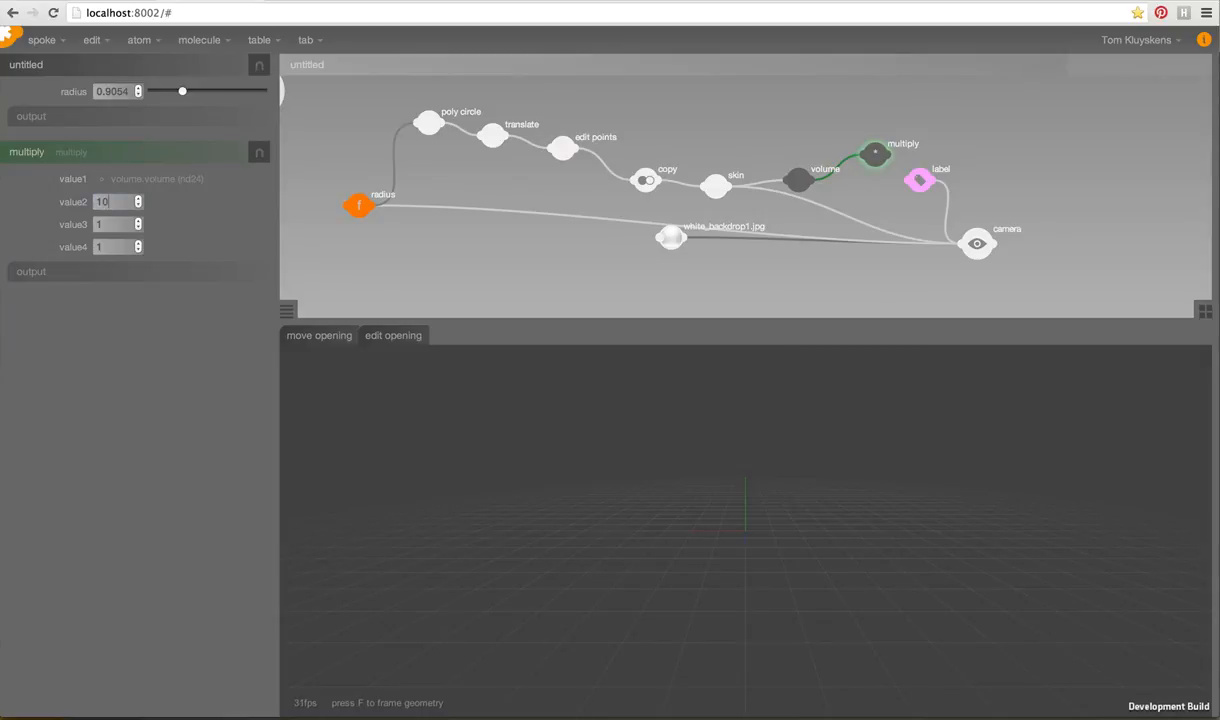
{"action": "key", "text": "Tab"}
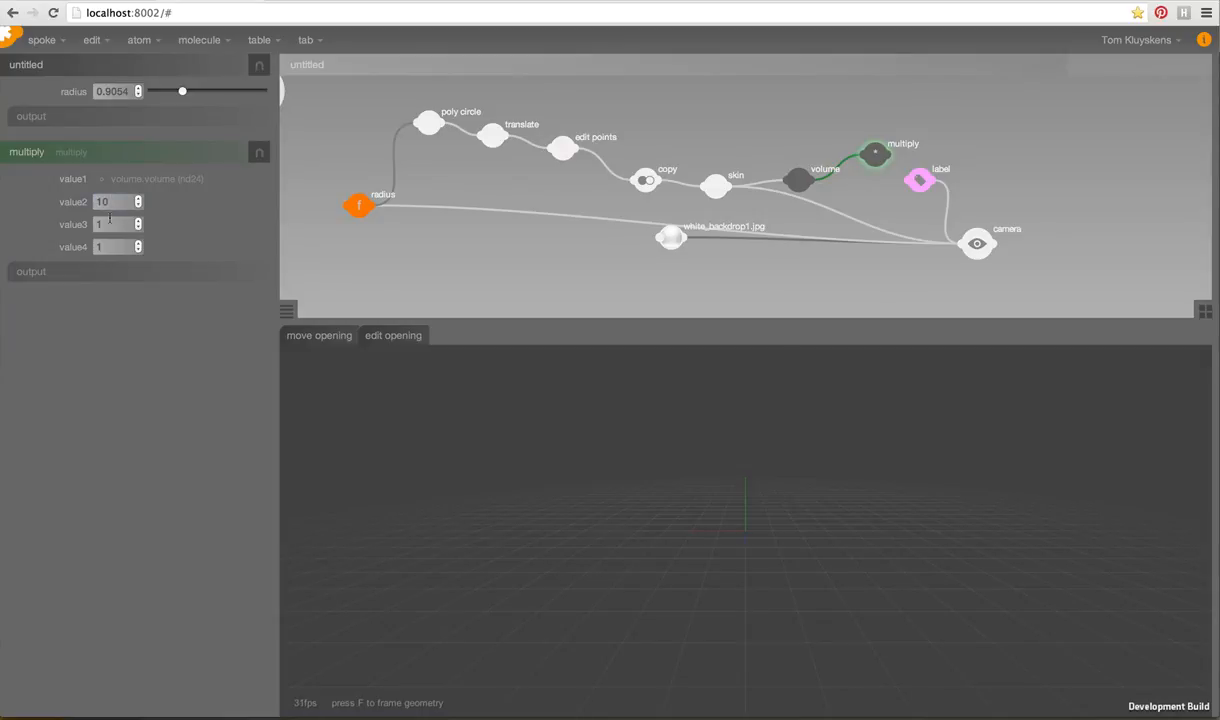
{"action": "left_click", "coordinate": [922, 195]}
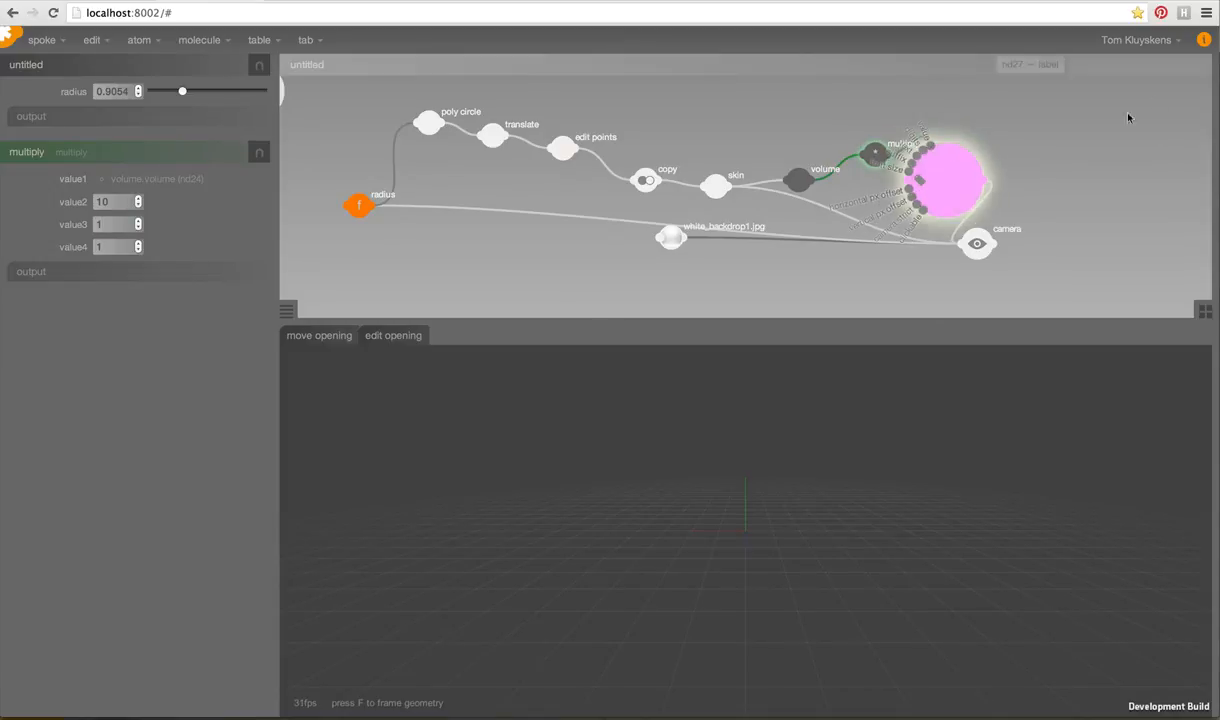
{"action": "left_click", "coordinate": [919, 180]}
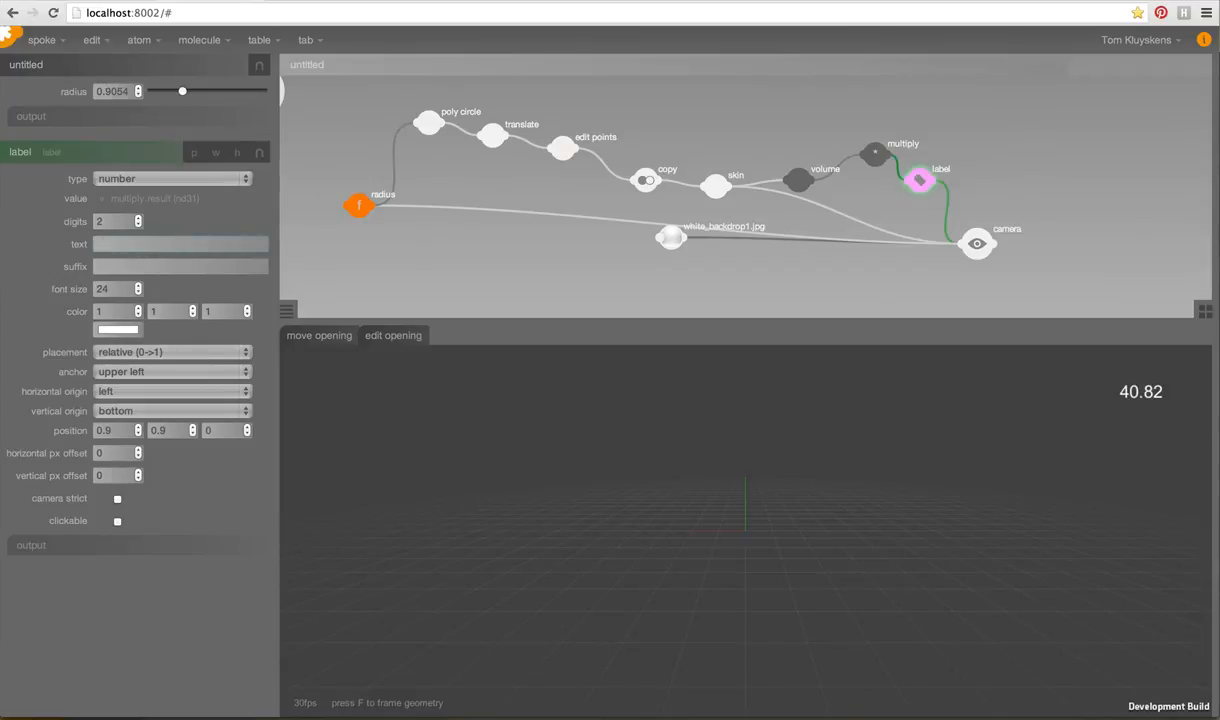
Set the label's text to $ and display the camera node.
{"action": "type", "text": "$"}
{"action": "left_click", "coordinate": [118, 264]}
{"action": "left_click", "coordinate": [990, 242]}
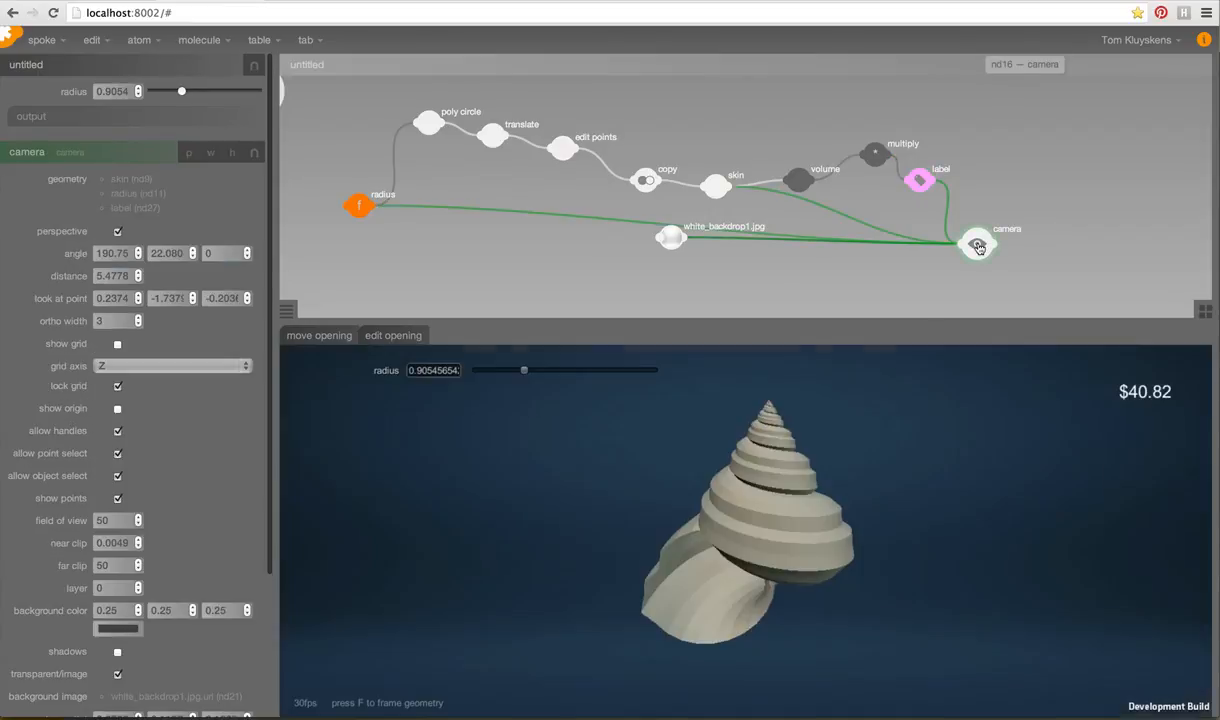
Switch to the spoke view, collapse the parameter area and orbit around the shell.
{"action": "key", "text": "space"}
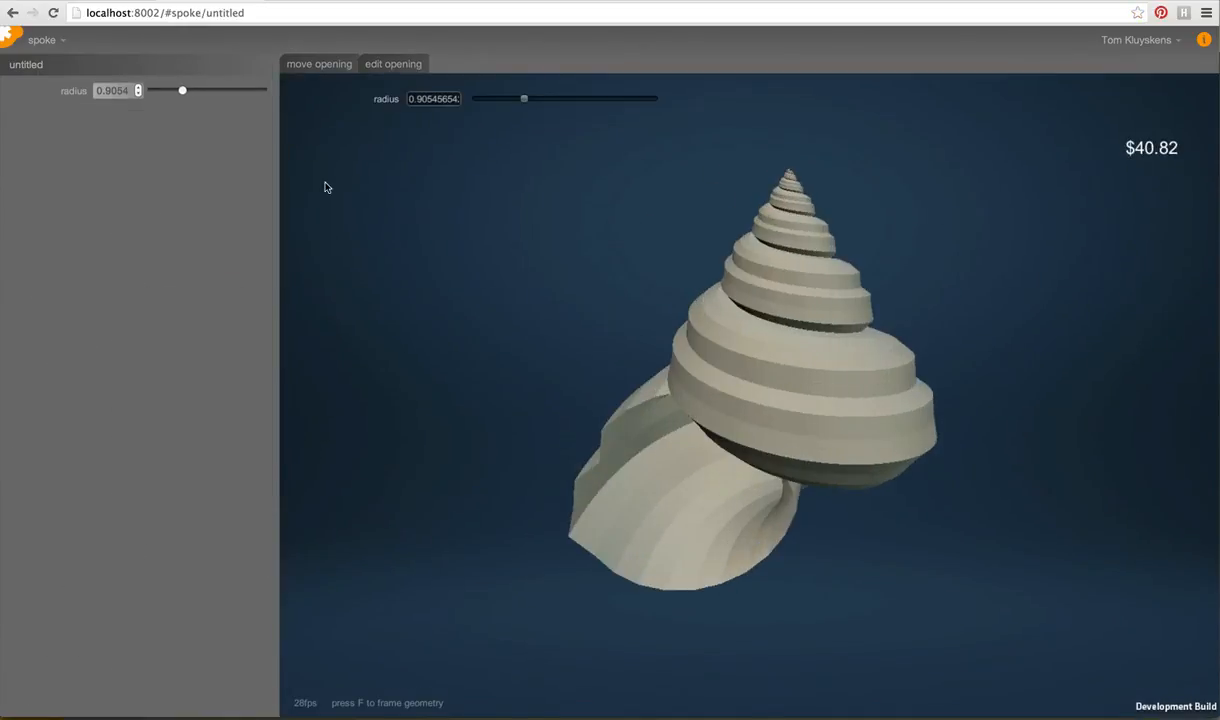
{"action": "left_click_drag", "start_coordinate": [273, 149], "coordinate": [43, 161]}
{"action": "left_click_drag", "start_coordinate": [651, 297], "coordinate": [745, 352]}
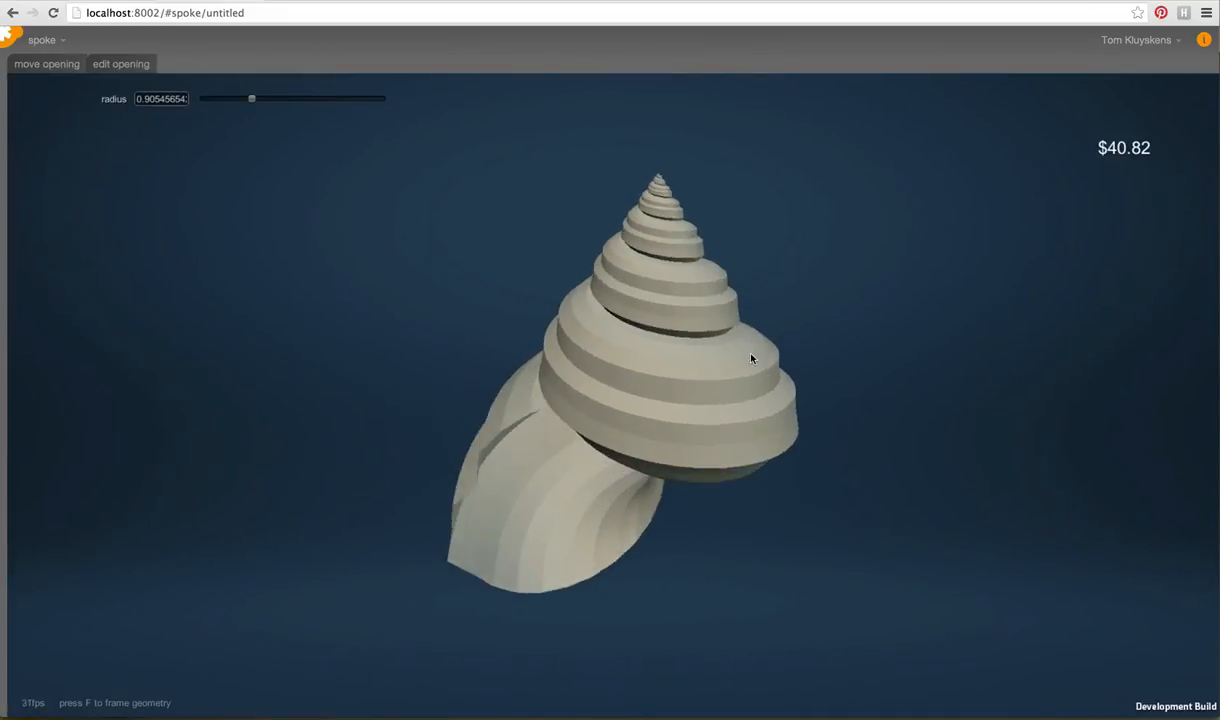